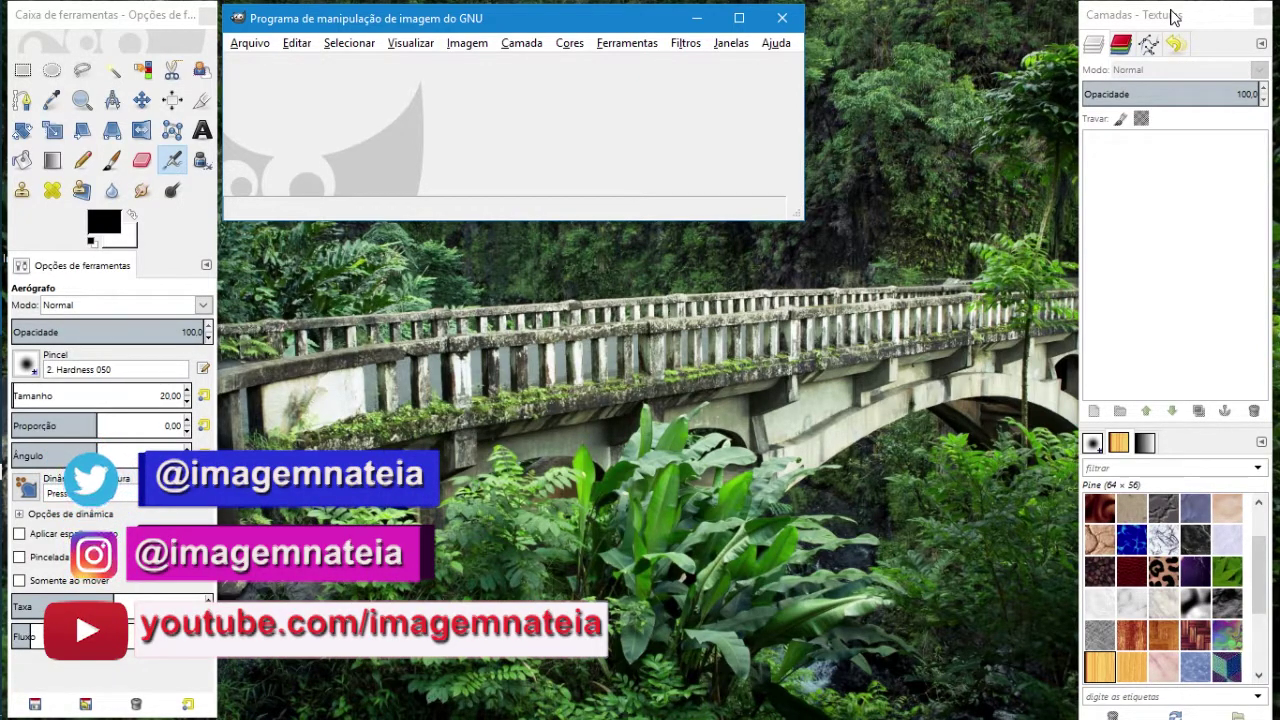
Create a new blank white image of 1280×720 pixels
{"action": "left_click", "coordinate": [248, 45]}
{"action": "left_click", "coordinate": [270, 65]}
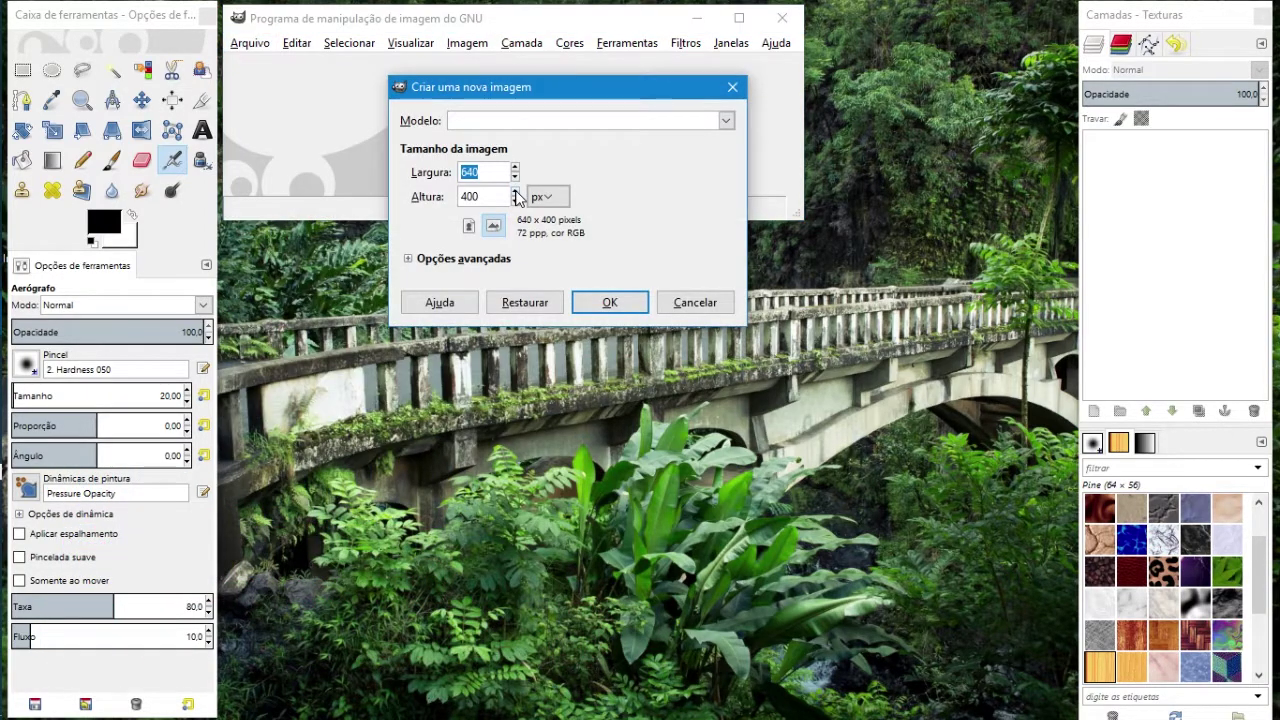
{"action": "key", "text": "Tab"}
{"action": "type", "text": "0"}
{"action": "key", "text": "Return"}
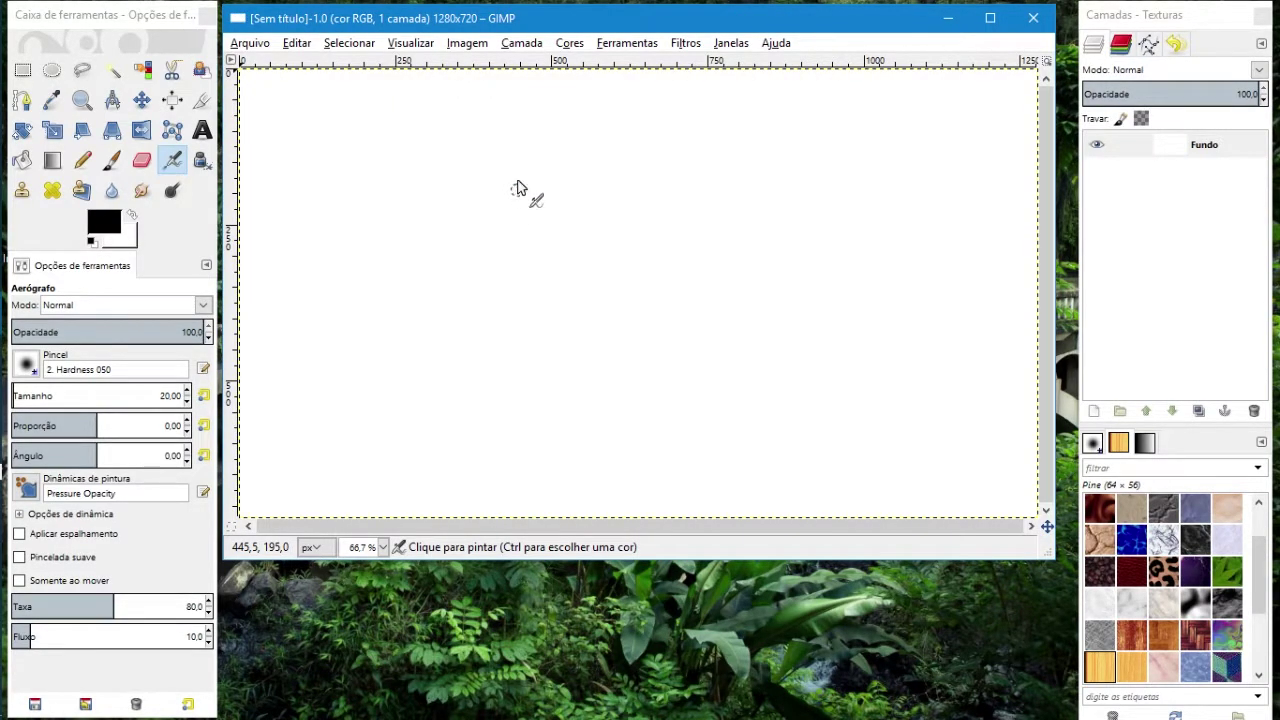
Add four staggered text lines: 'Como criar borda', 'em texto', 'utilizando o' and 'GIMP'
{"action": "left_click", "coordinate": [206, 135]}
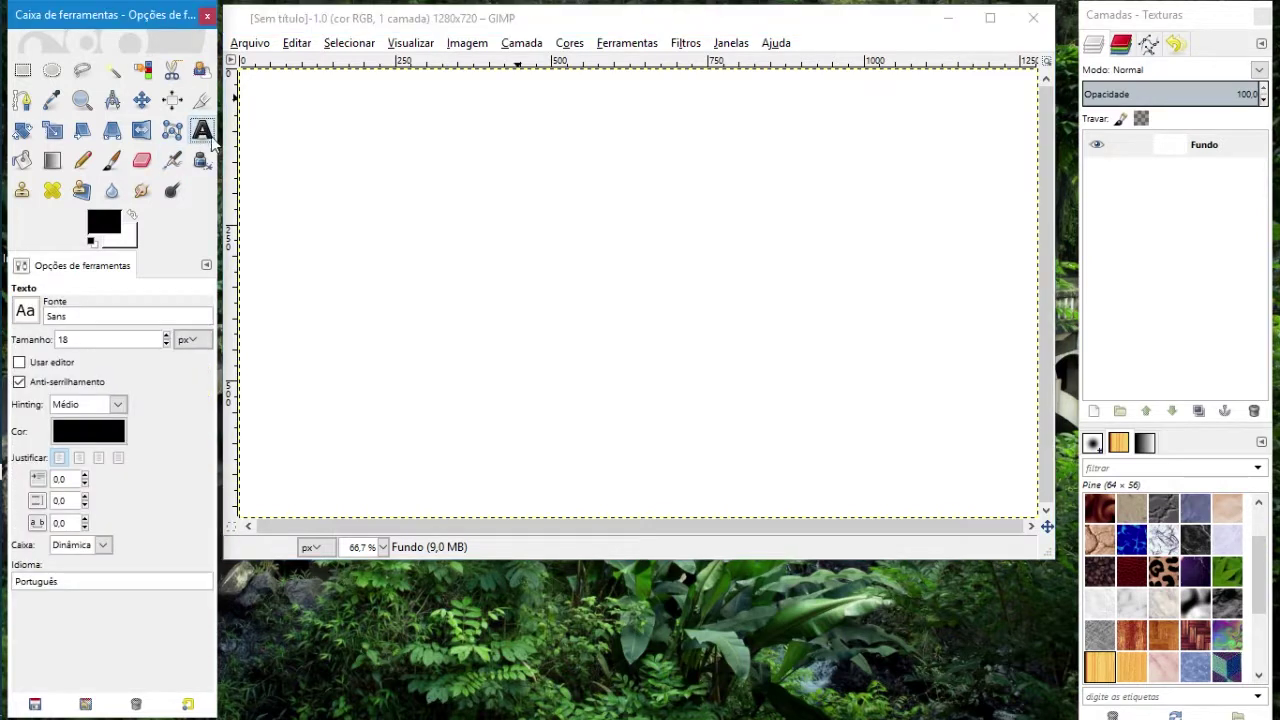
{"action": "left_click", "coordinate": [338, 203]}
{"action": "type", "text": "Como criar bo"}
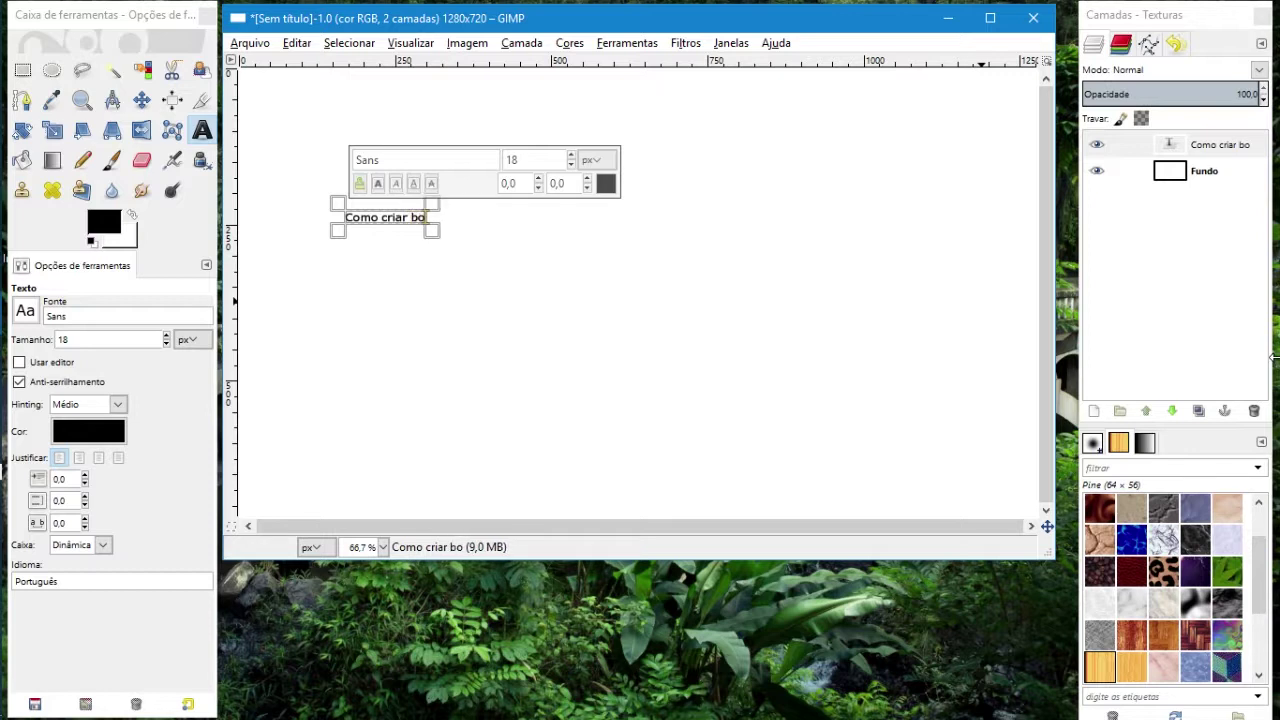
{"action": "type", "text": "rda"}
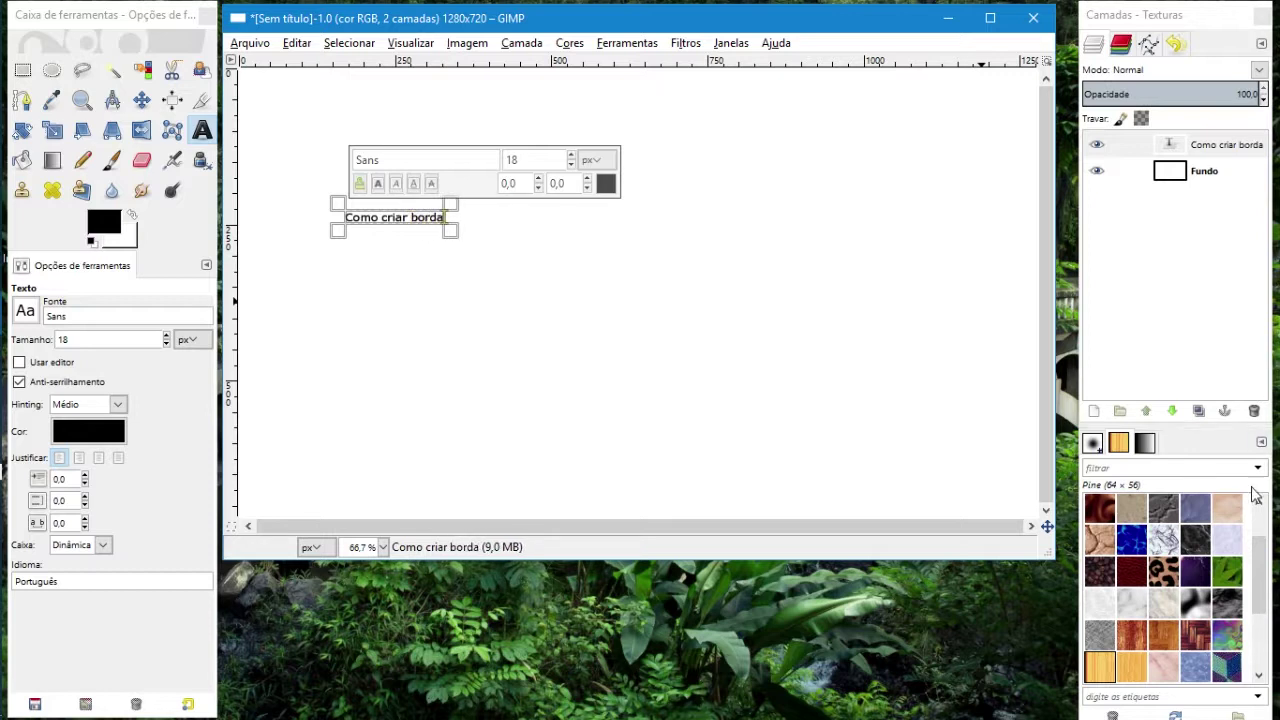
{"action": "left_click", "coordinate": [380, 270]}
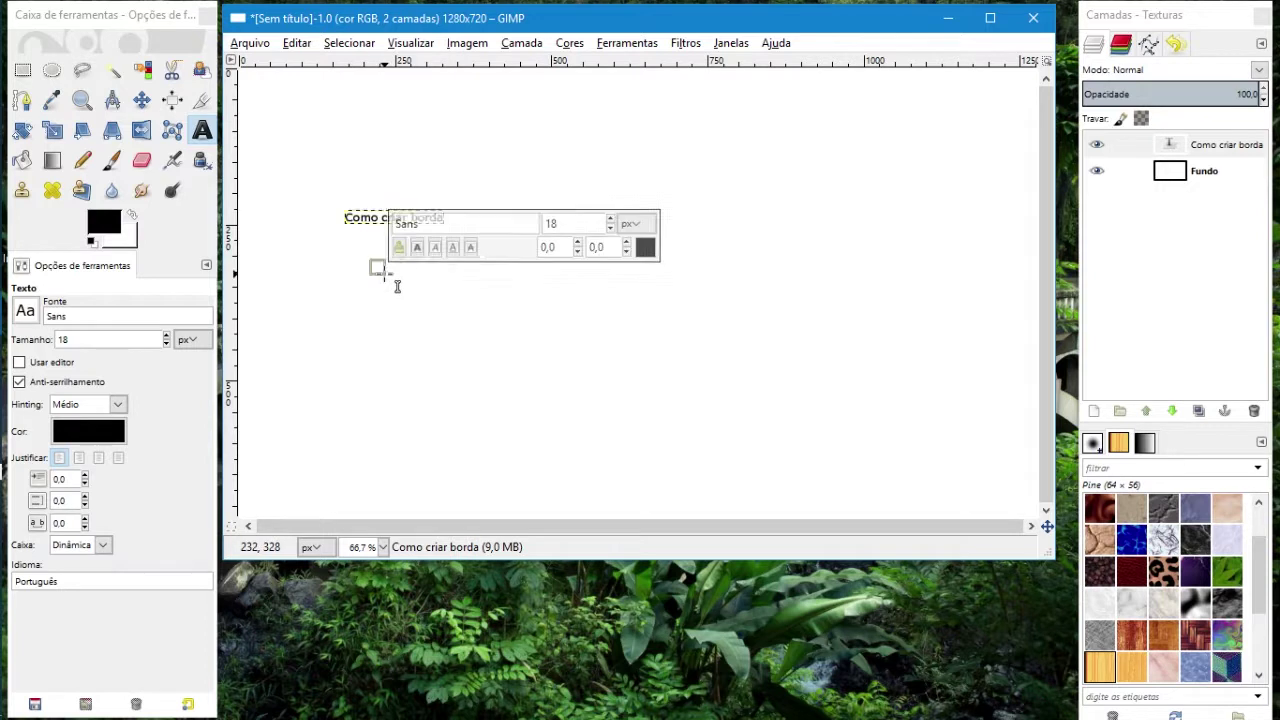
{"action": "type", "text": "em texto"}
{"action": "left_click", "coordinate": [456, 336]}
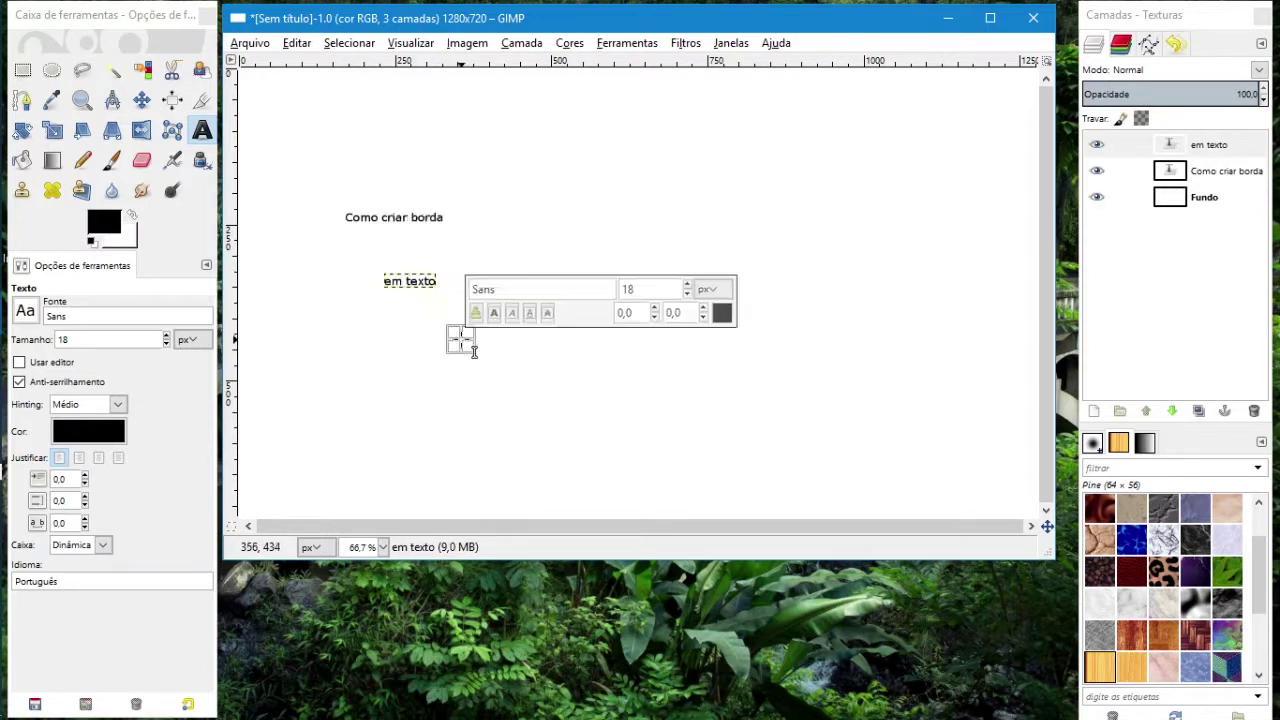
{"action": "type", "text": "utili"}
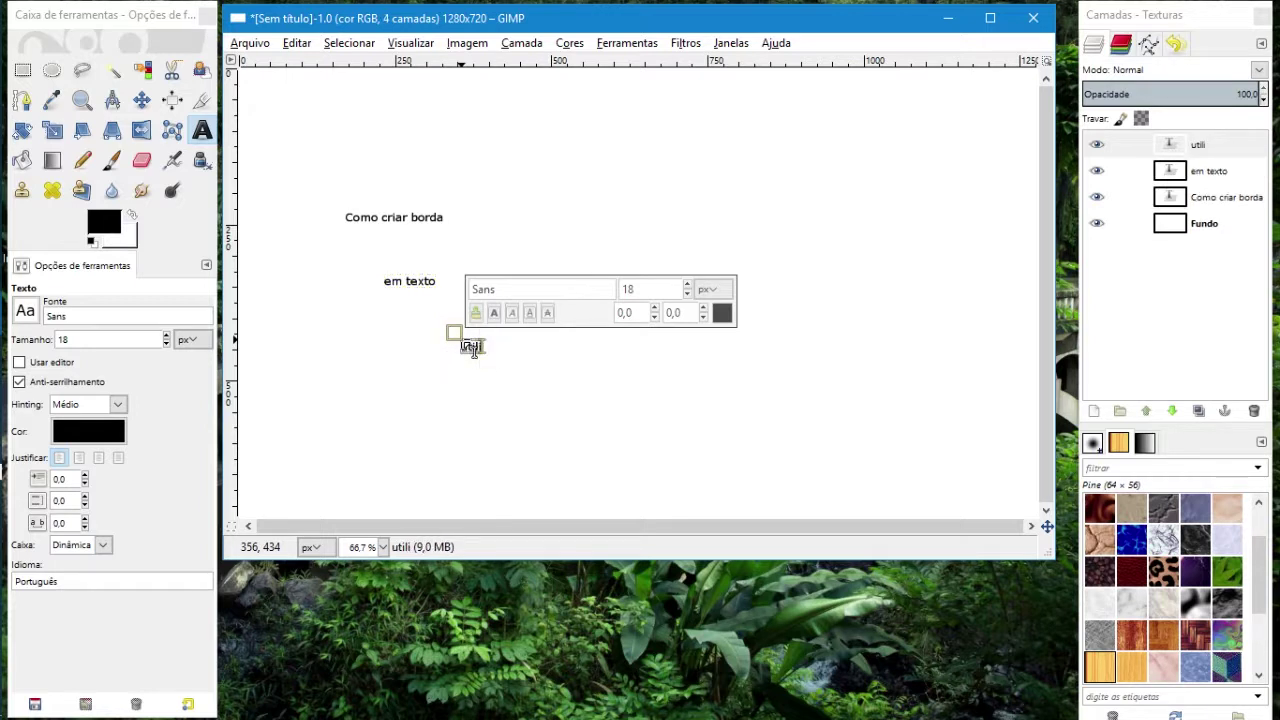
{"action": "type", "text": "zando"}
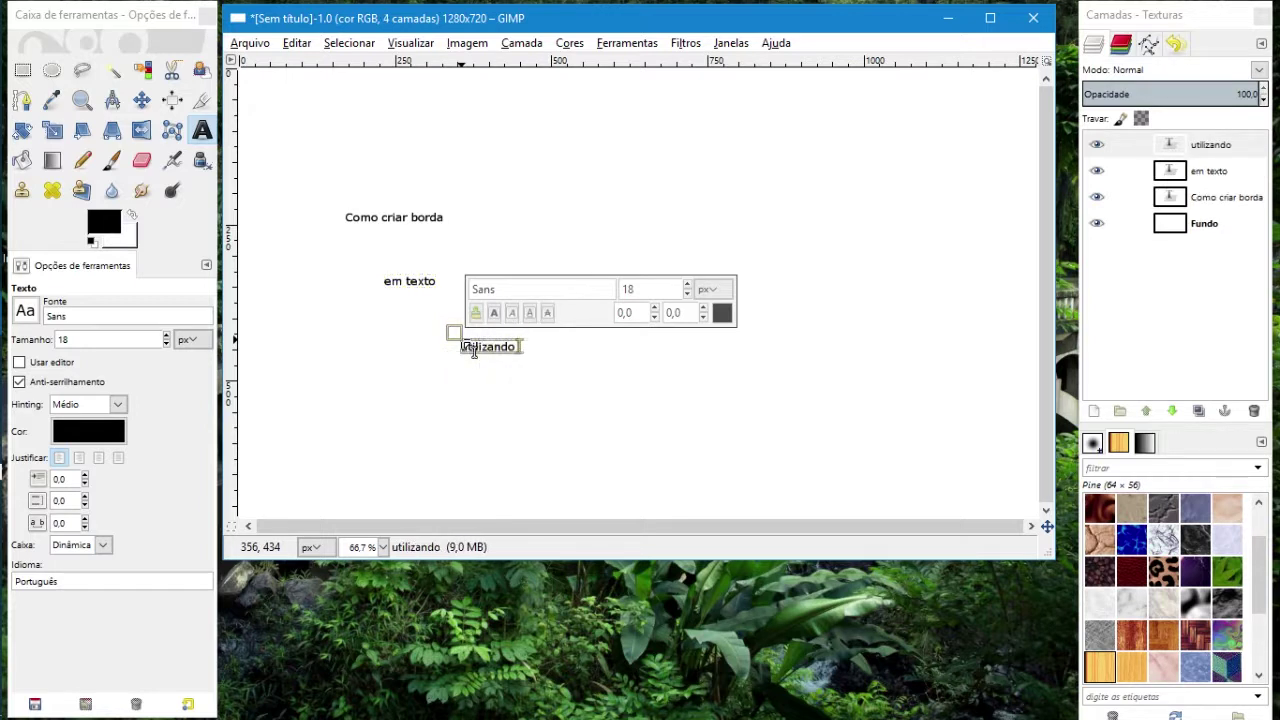
{"action": "type", "text": " o"}
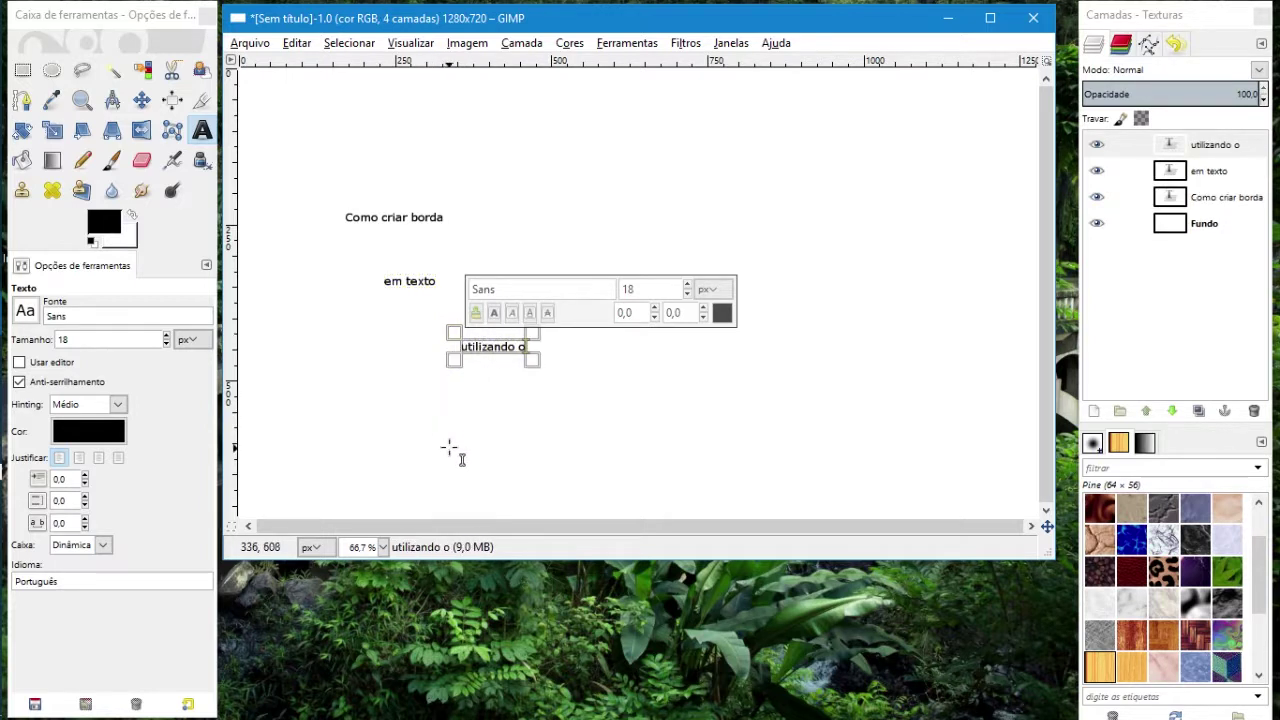
{"action": "left_click", "coordinate": [450, 447]}
{"action": "type", "text": "GIMP"}
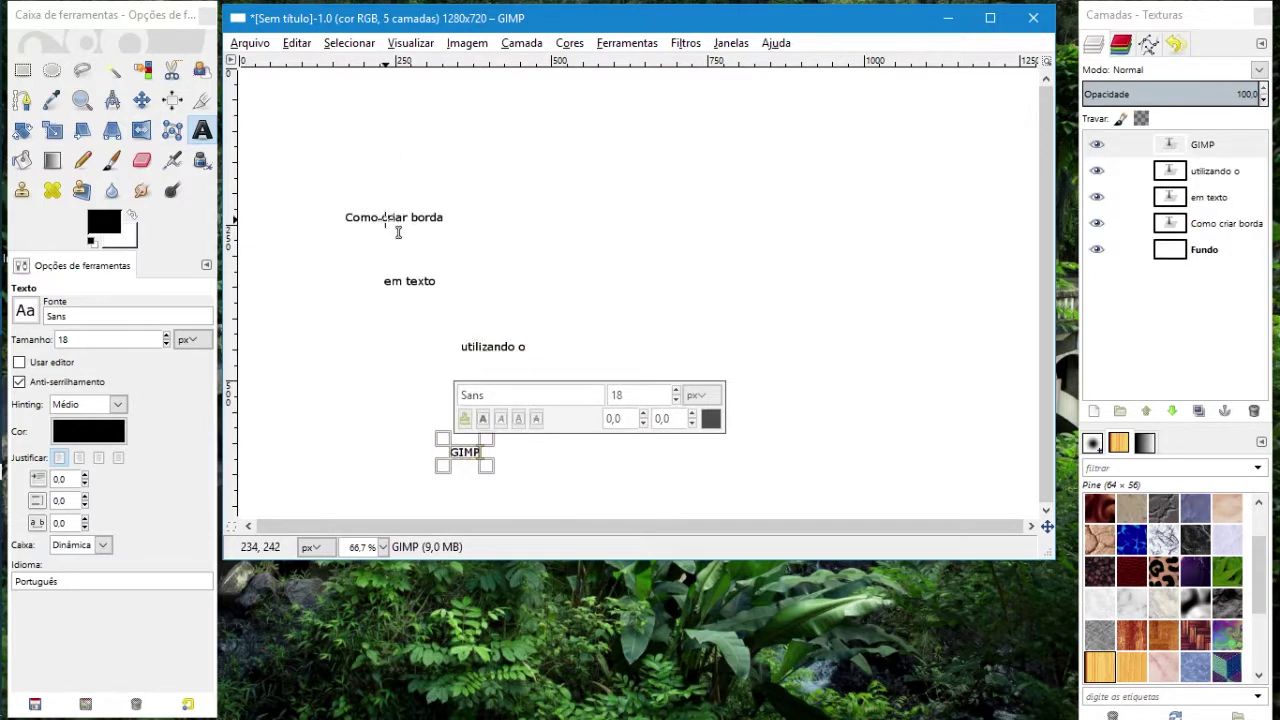
{"action": "triple_click", "coordinate": [387, 220]}
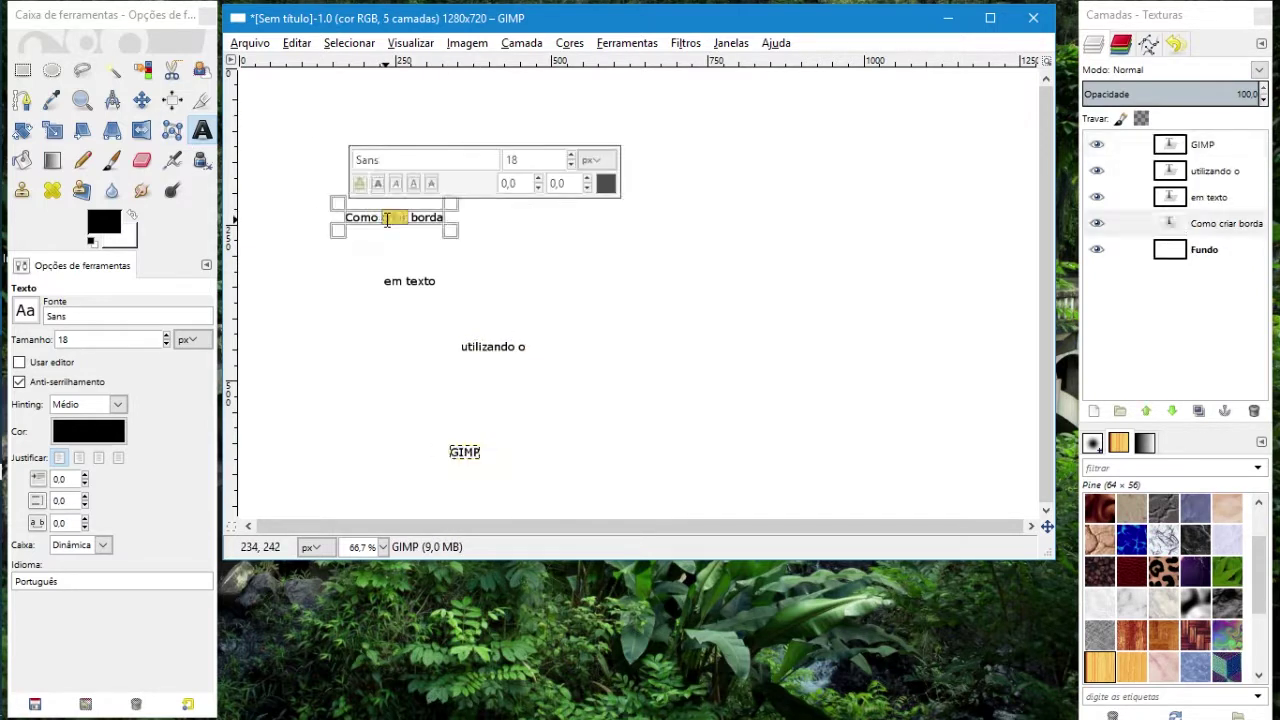
Set 'Como criar borda', 'utilizando o' and 'GIMP' to text size 138
{"action": "double_click", "coordinate": [524, 157]}
{"action": "type", "text": "138"}
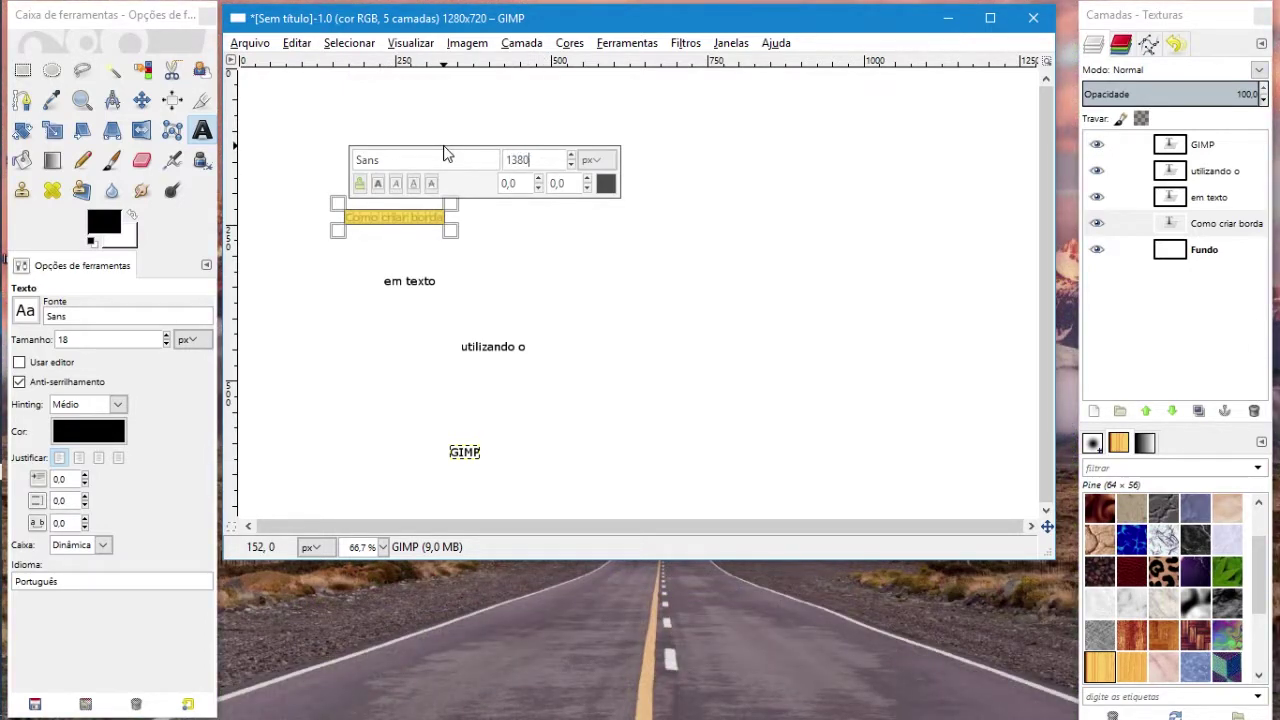
{"action": "key", "text": "Return"}
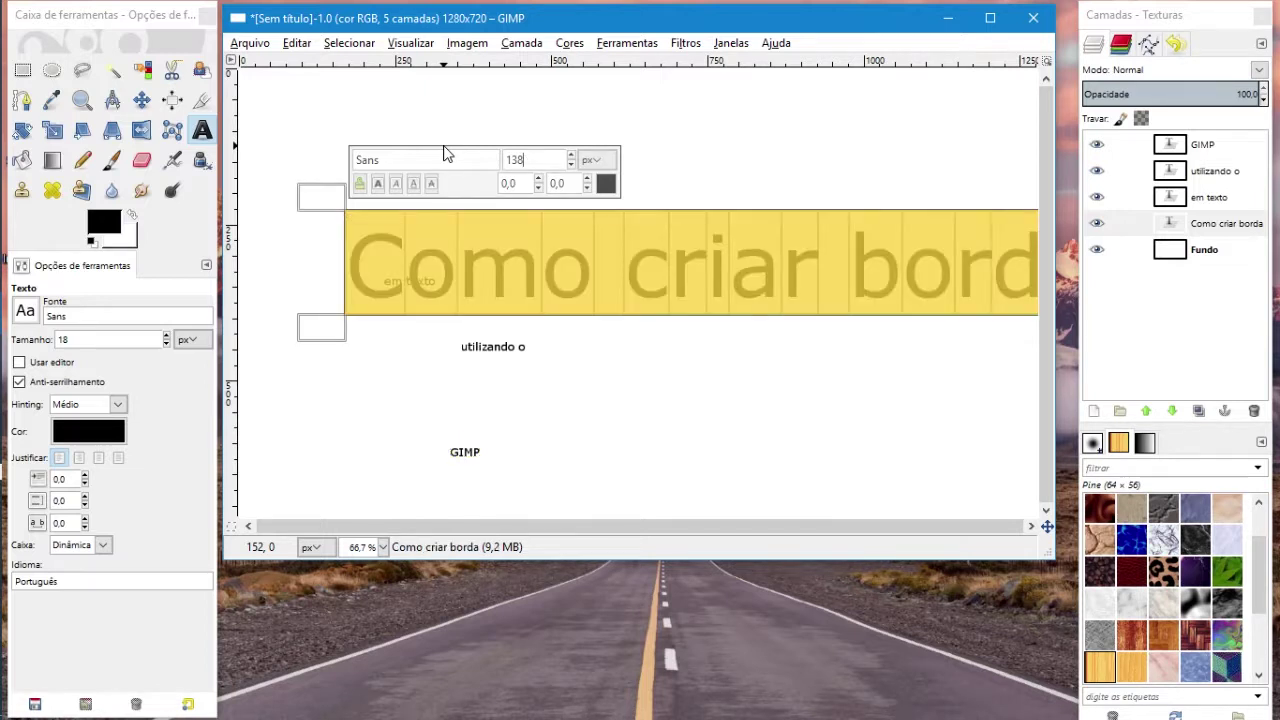
{"action": "triple_click", "coordinate": [490, 349]}
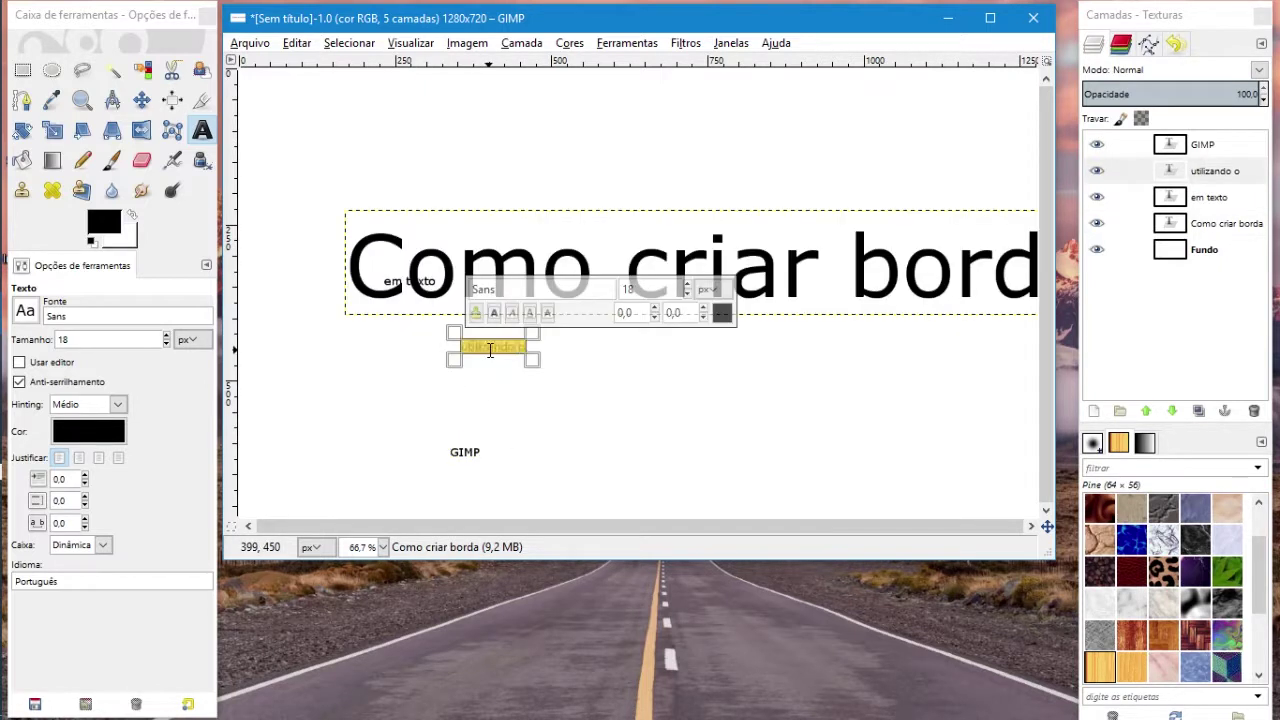
{"action": "left_click", "coordinate": [628, 290]}
{"action": "type", "text": "3"}
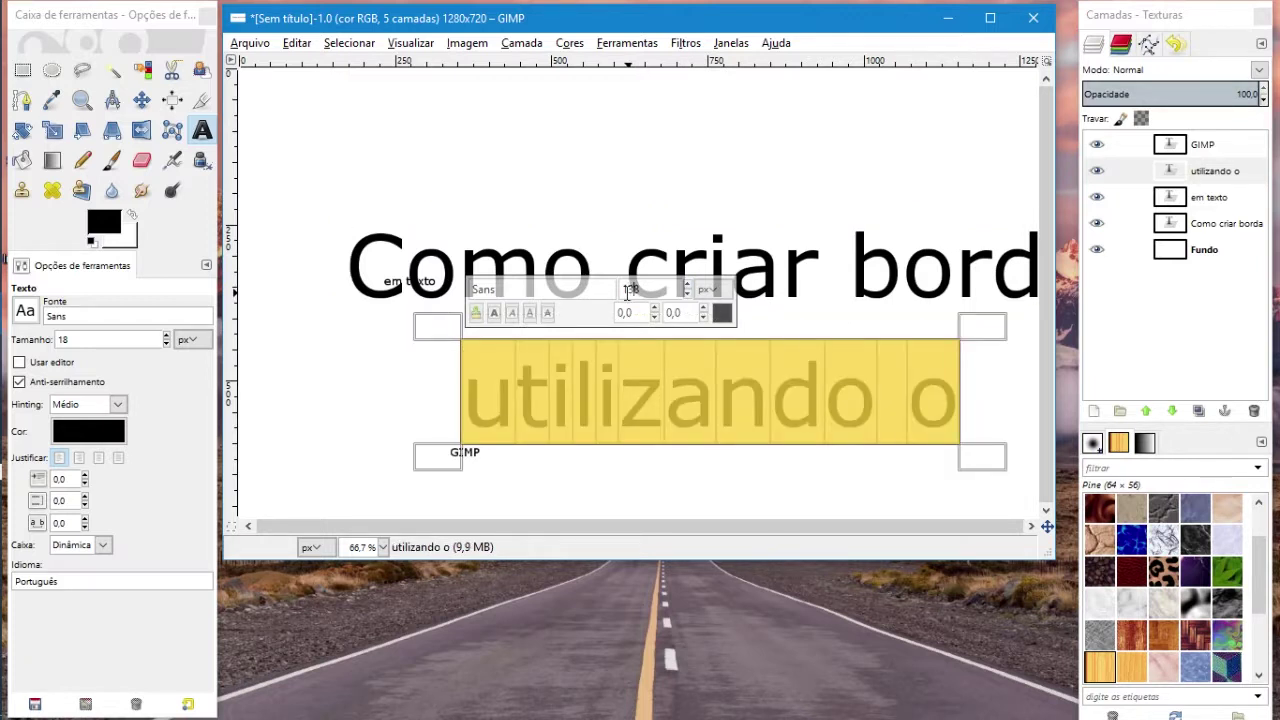
{"action": "left_click", "coordinate": [480, 463]}
{"action": "double_click", "coordinate": [476, 464]}
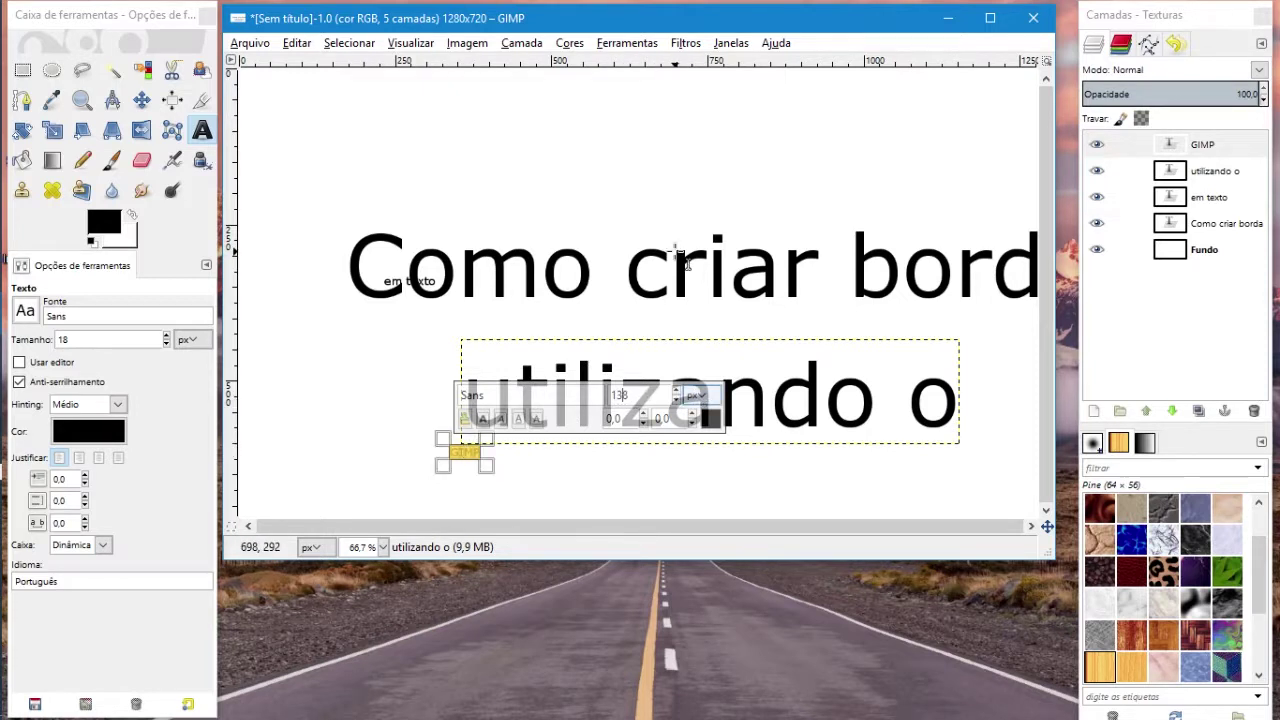
{"action": "key", "text": "Return"}
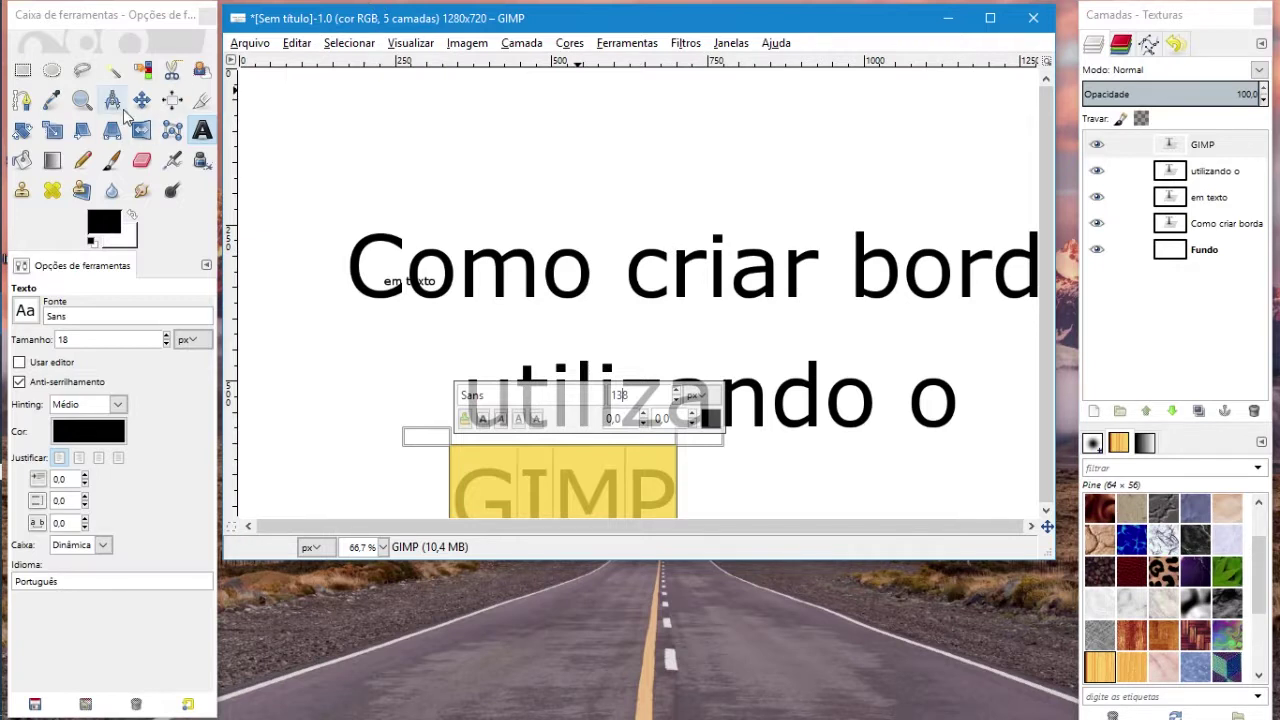
Move 'Como criar borda' to the top of the canvas
{"action": "left_click", "coordinate": [141, 99]}
{"action": "left_click_drag", "start_coordinate": [440, 268], "coordinate": [443, 267]}
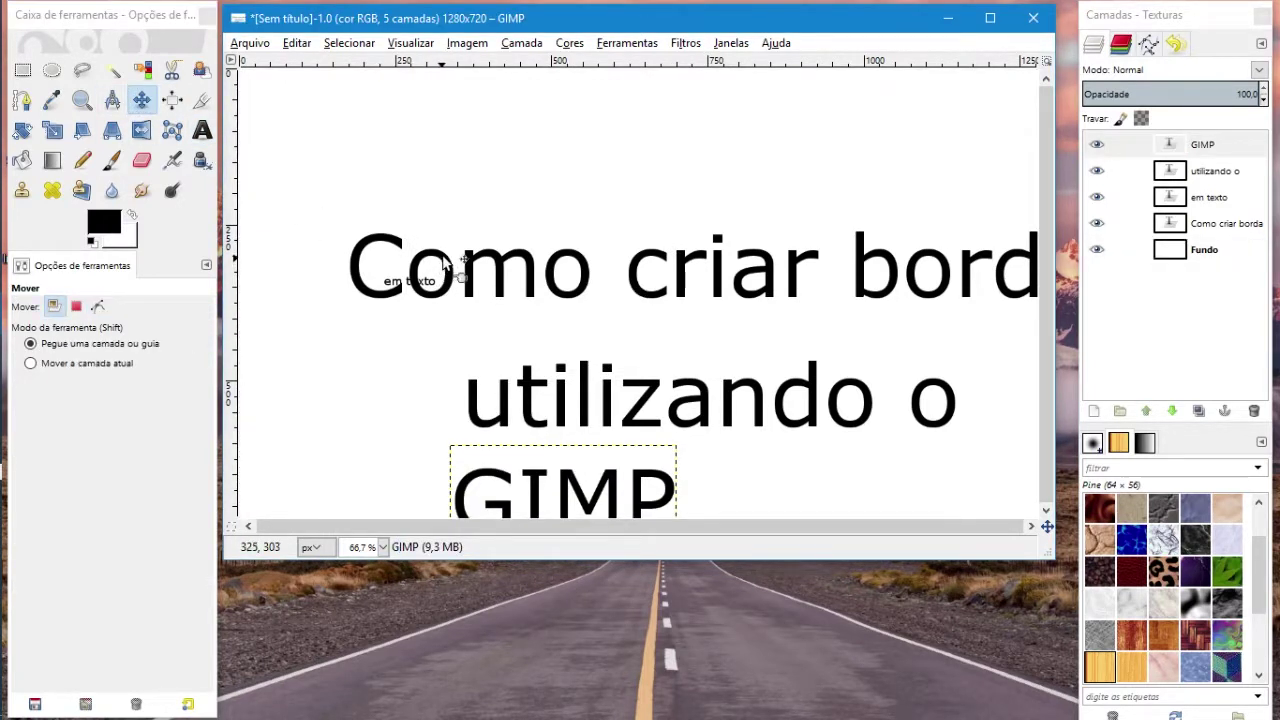
{"action": "left_click_drag", "start_coordinate": [400, 247], "coordinate": [340, 152]}
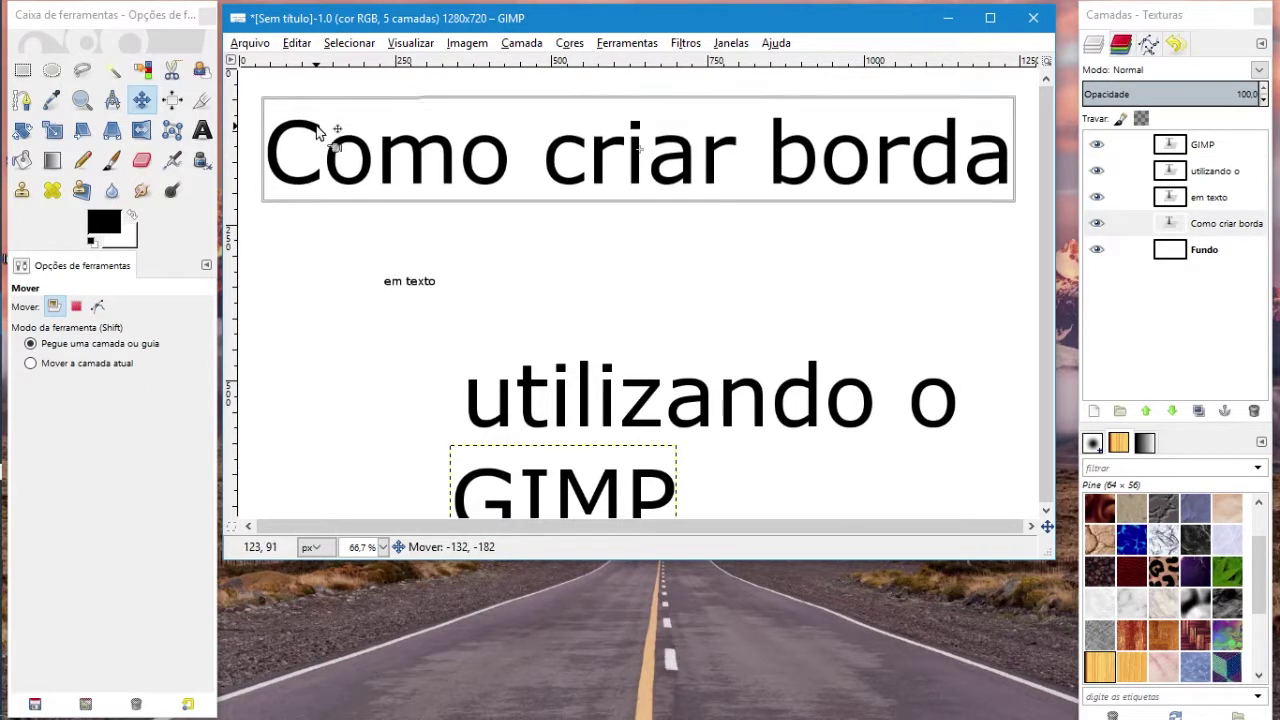
{"action": "left_click", "coordinate": [440, 281]}
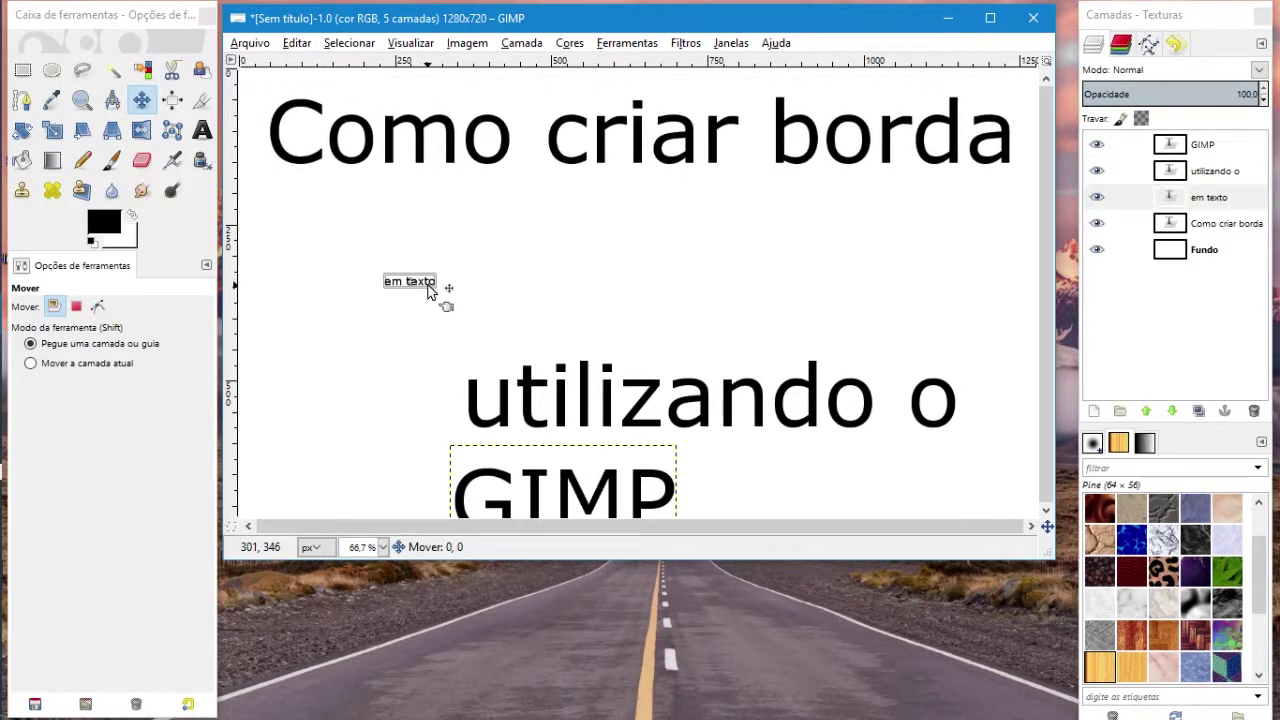
{"action": "left_click", "coordinate": [201, 130]}
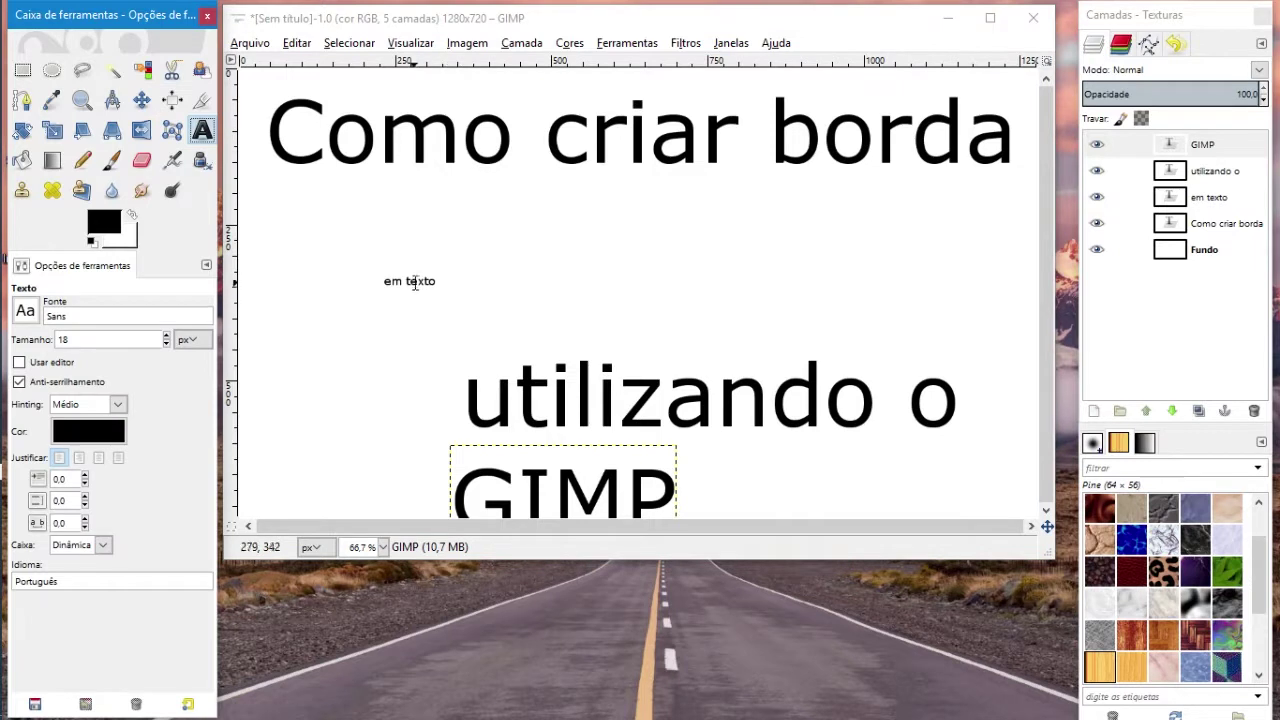
Enlarge 'em texto' to 138 and stack it, 'utilizando o' and 'GIMP' under the heading
{"action": "triple_click", "coordinate": [415, 287]}
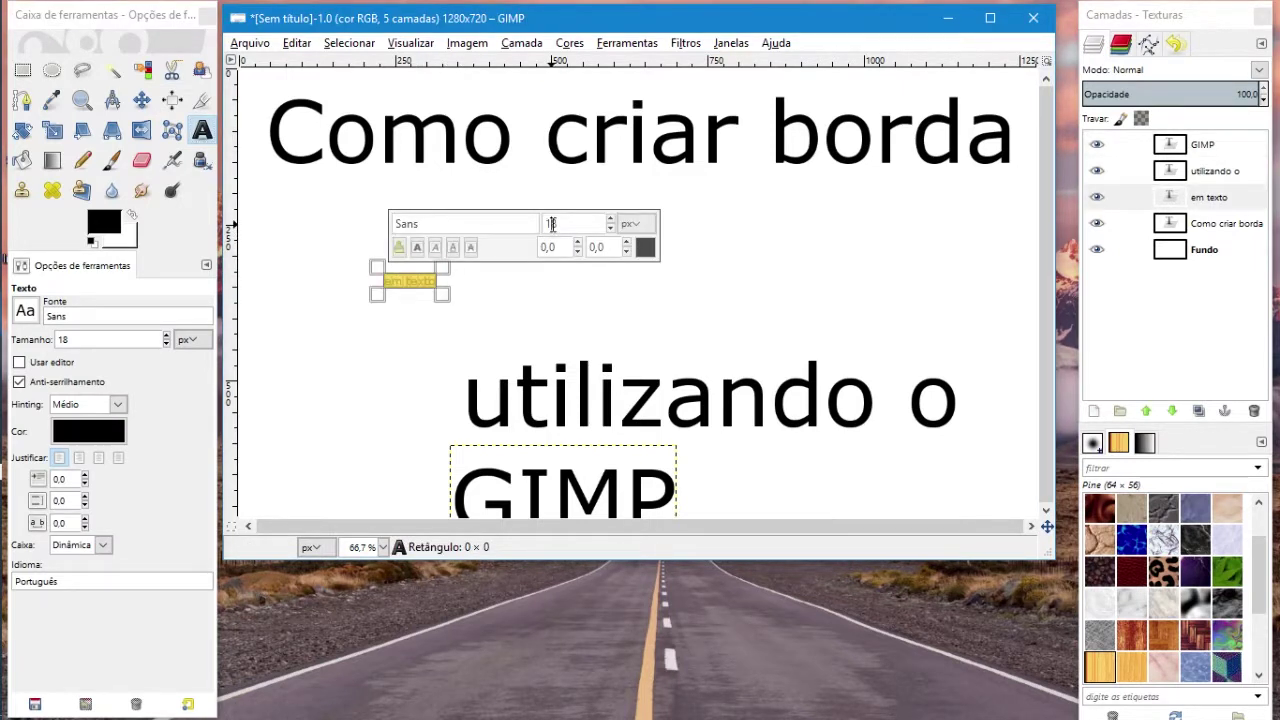
{"action": "type", "text": "38"}
{"action": "key", "text": "Return"}
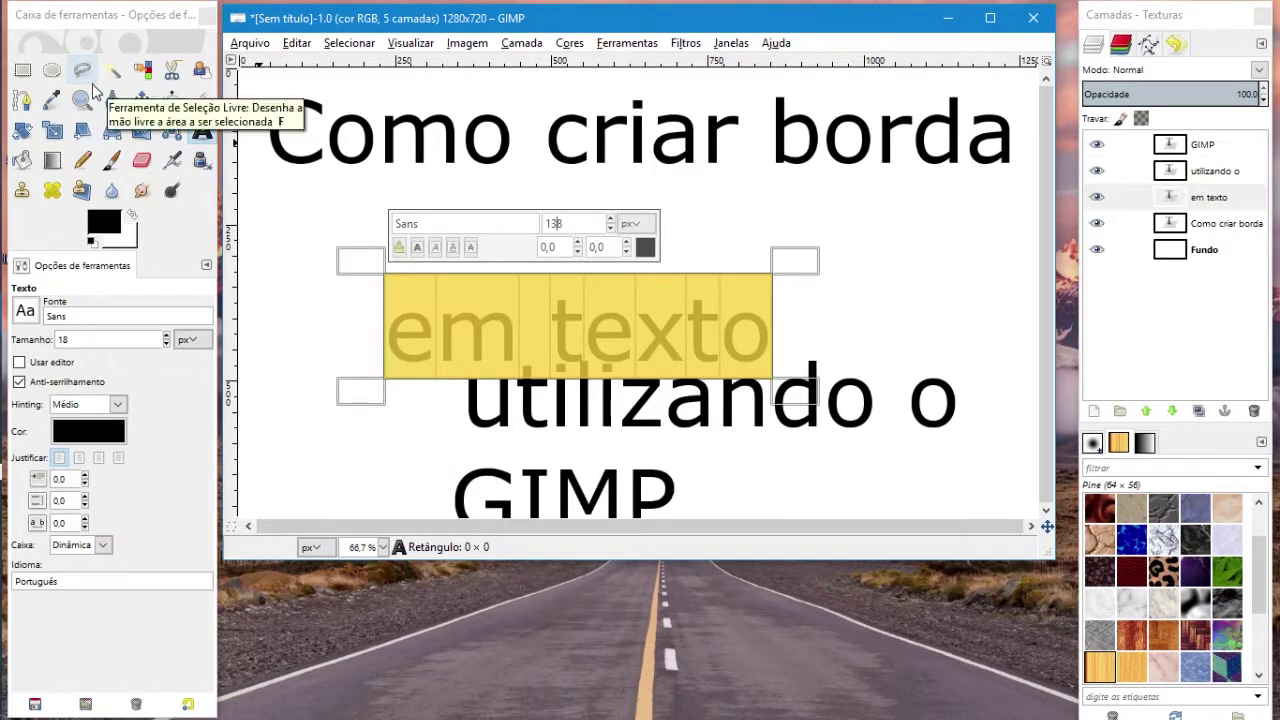
{"action": "left_click", "coordinate": [140, 101]}
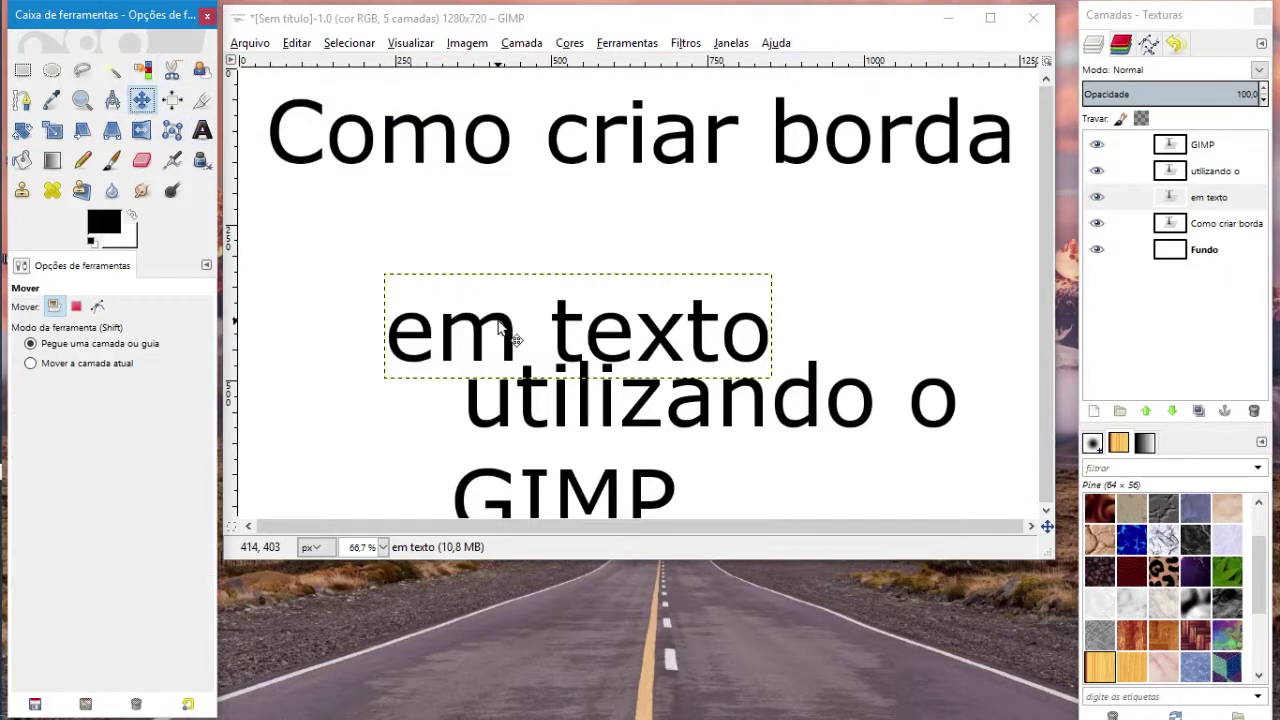
{"action": "left_click_drag", "start_coordinate": [508, 338], "coordinate": [562, 263]}
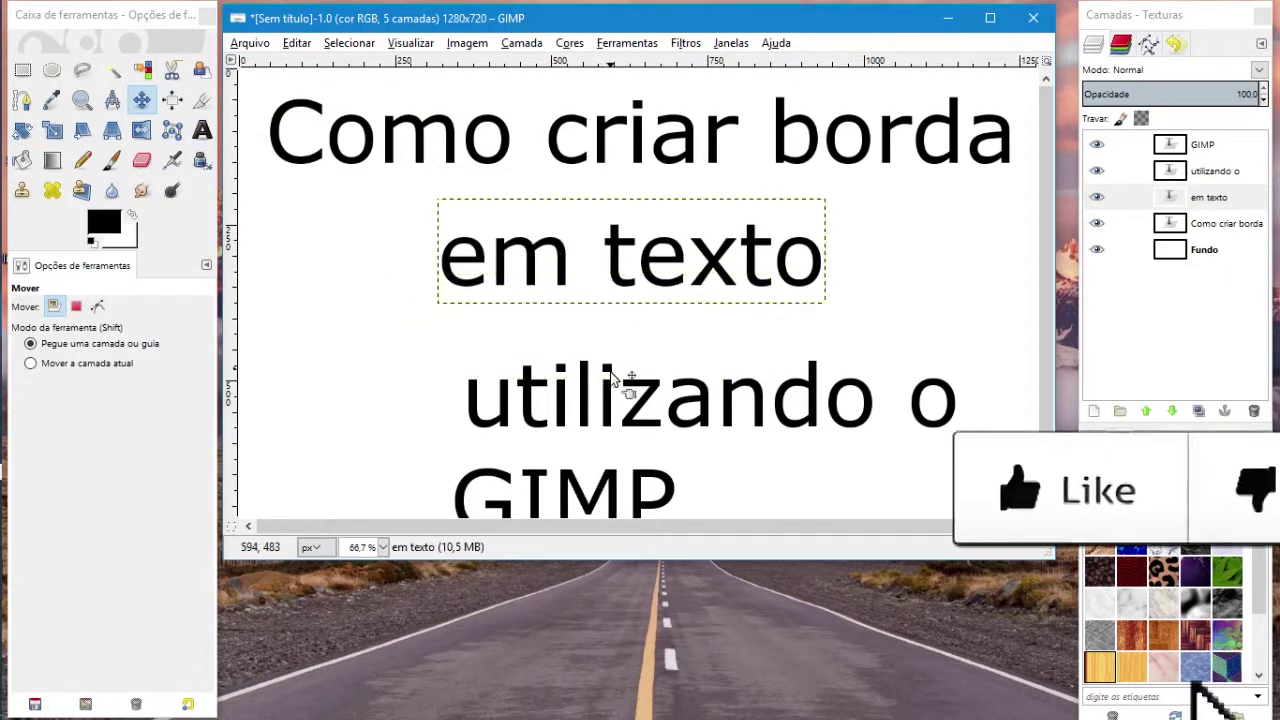
{"action": "mouse_move", "coordinate": [615, 400]}
{"action": "left_mouse_down"}
{"action": "mouse_move", "coordinate": [513, 368]}
{"action": "mouse_move", "coordinate": [521, 361]}
{"action": "left_mouse_up"}
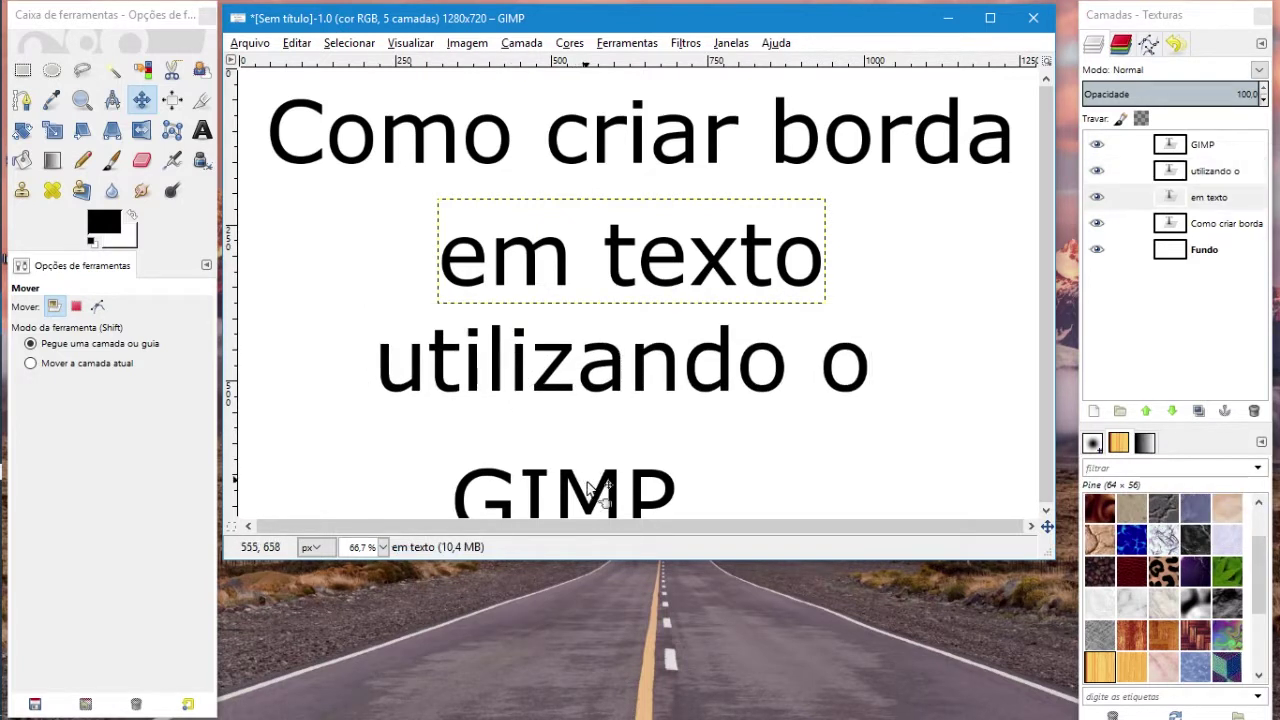
{"action": "mouse_move", "coordinate": [612, 496]}
{"action": "left_mouse_down"}
{"action": "mouse_move", "coordinate": [670, 463]}
{"action": "mouse_move", "coordinate": [667, 447]}
{"action": "mouse_move", "coordinate": [674, 457]}
{"action": "left_mouse_up"}
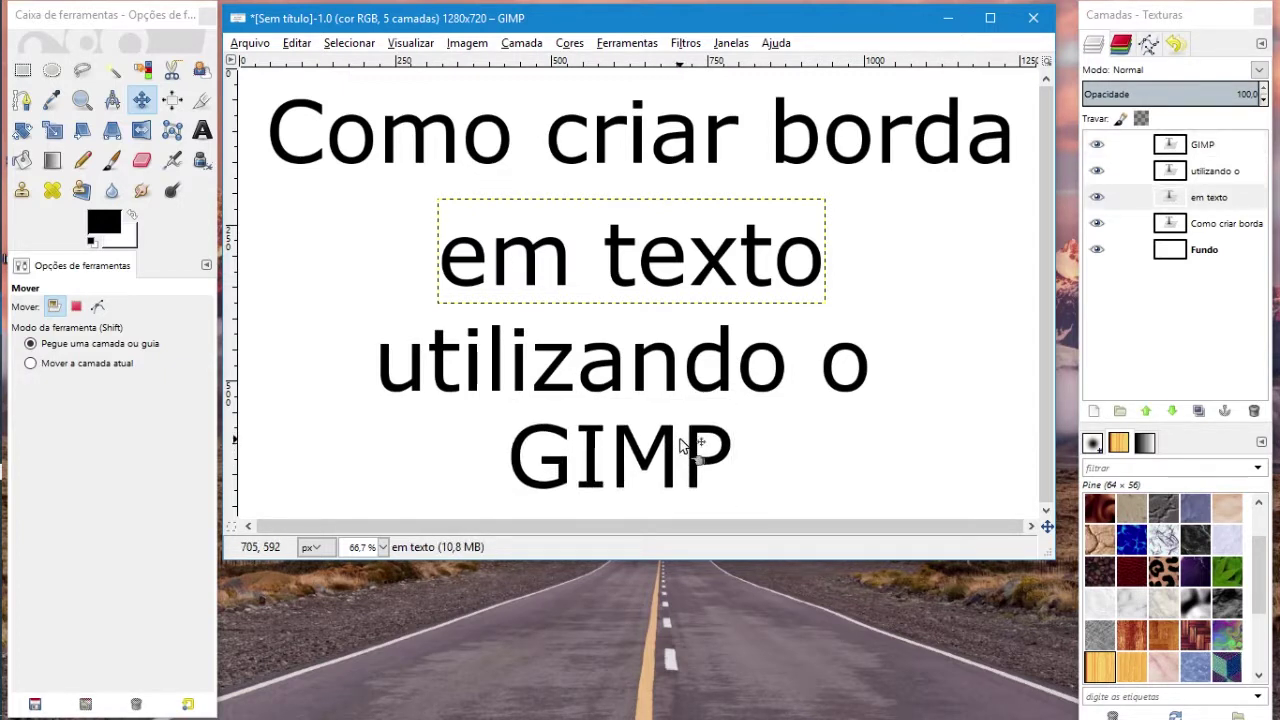
Change 'GIMP' to the Sitka Text Bold font and move it lower
{"action": "left_click", "coordinate": [663, 457]}
{"action": "left_click", "coordinate": [202, 130]}
{"action": "double_click", "coordinate": [620, 455]}
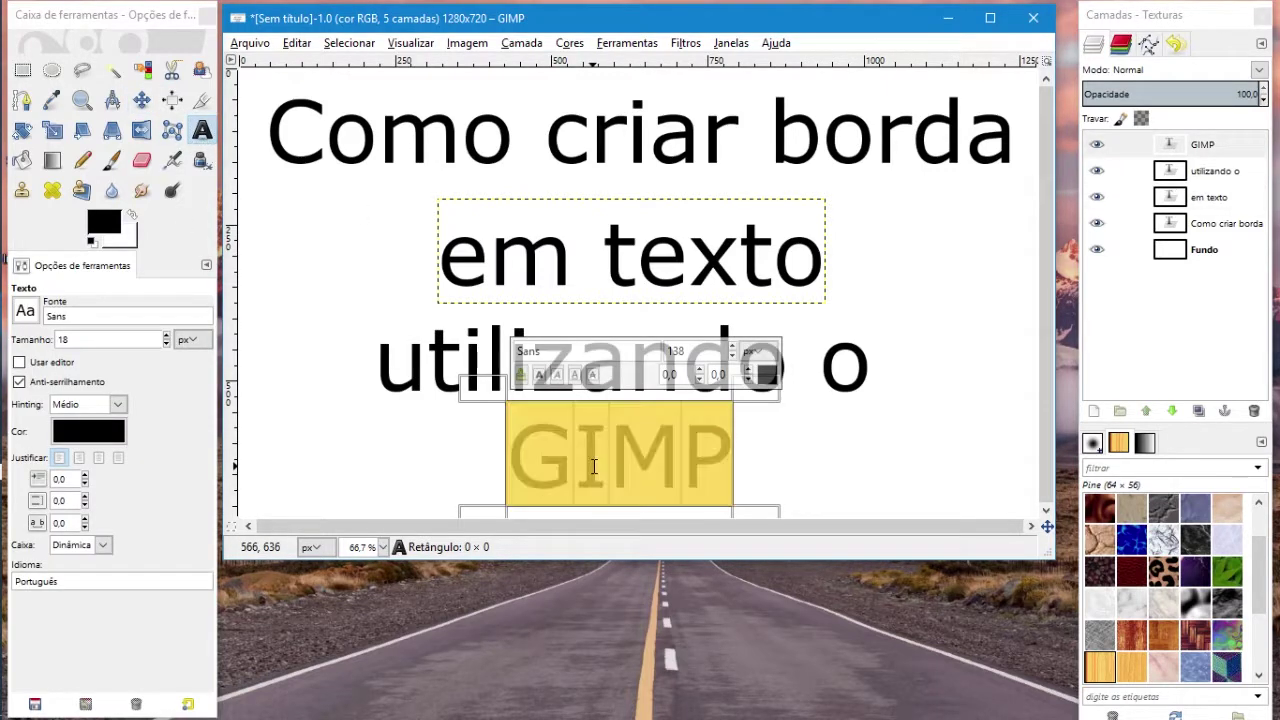
{"action": "left_click", "coordinate": [23, 314]}
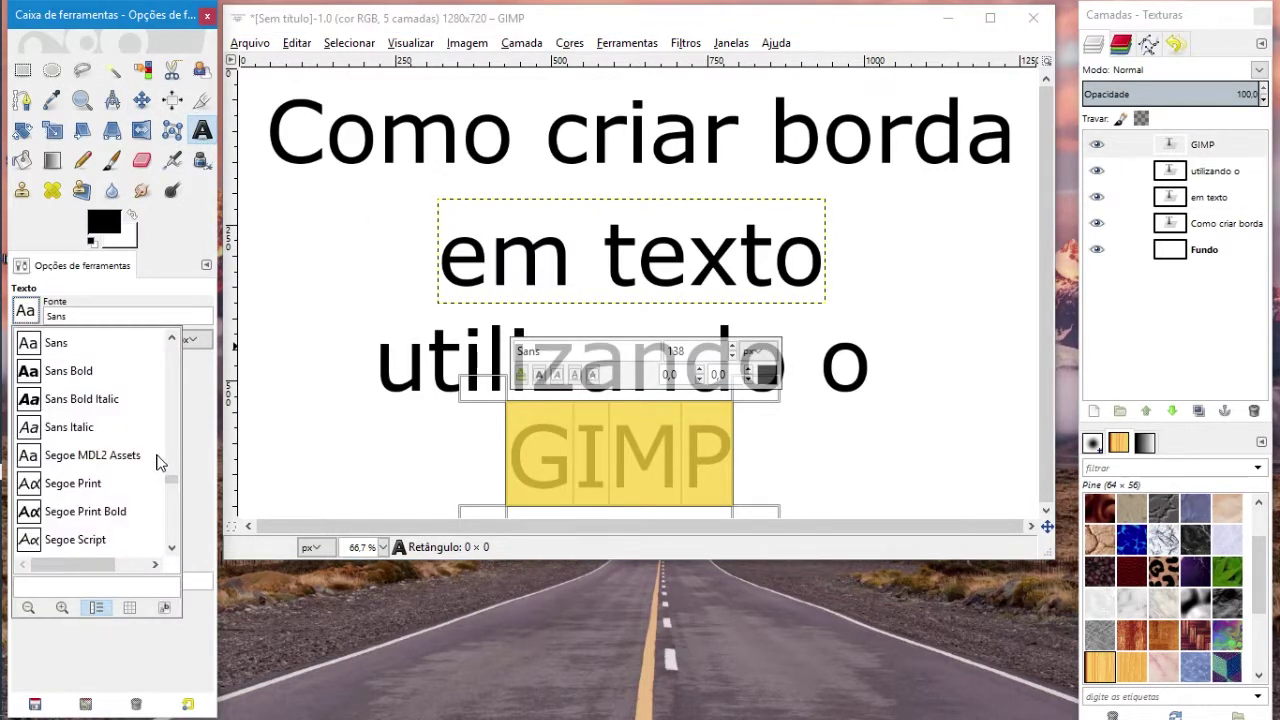
{"action": "left_click_drag", "start_coordinate": [175, 490], "coordinate": [175, 507]}
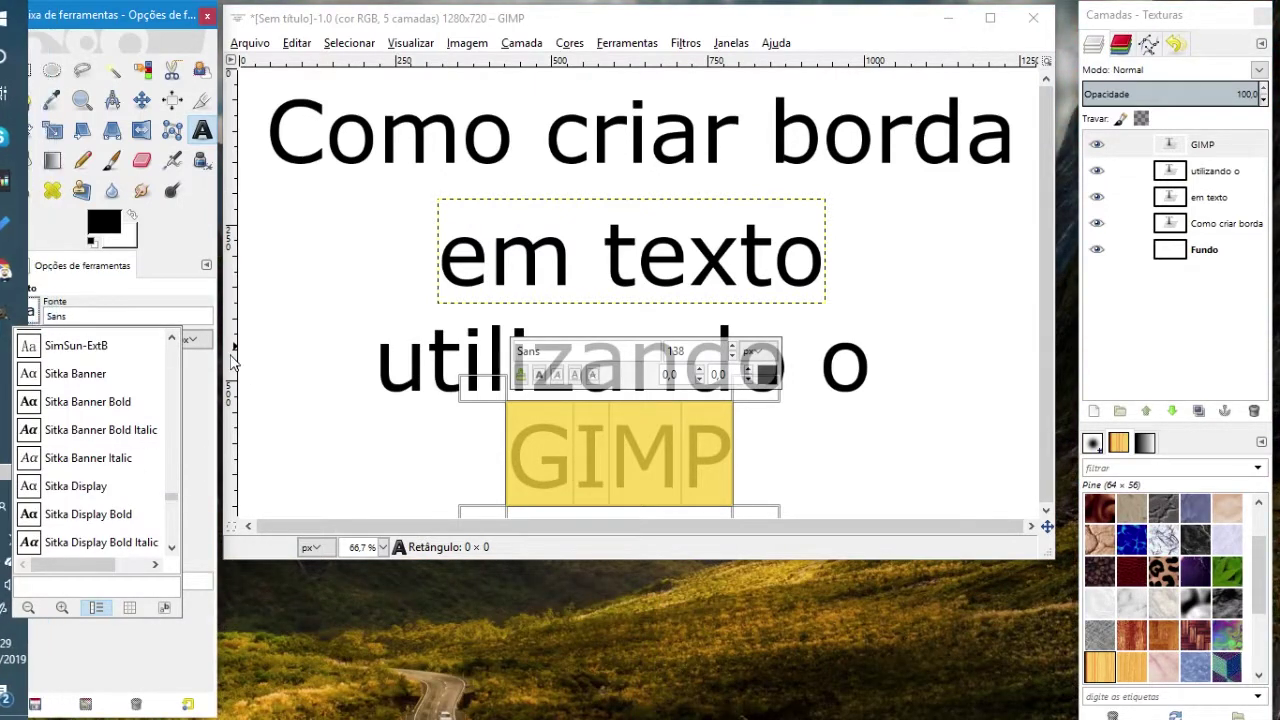
{"action": "left_click_drag", "start_coordinate": [175, 500], "coordinate": [171, 506]}
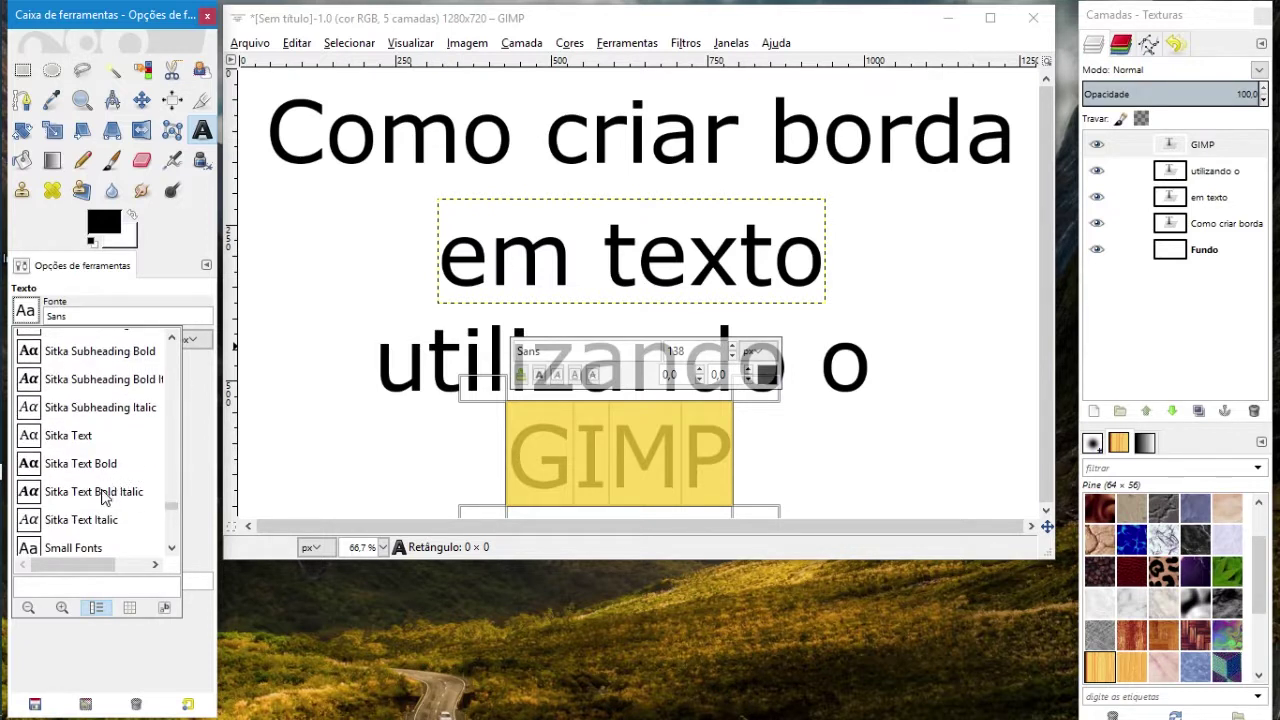
{"action": "left_click", "coordinate": [100, 468]}
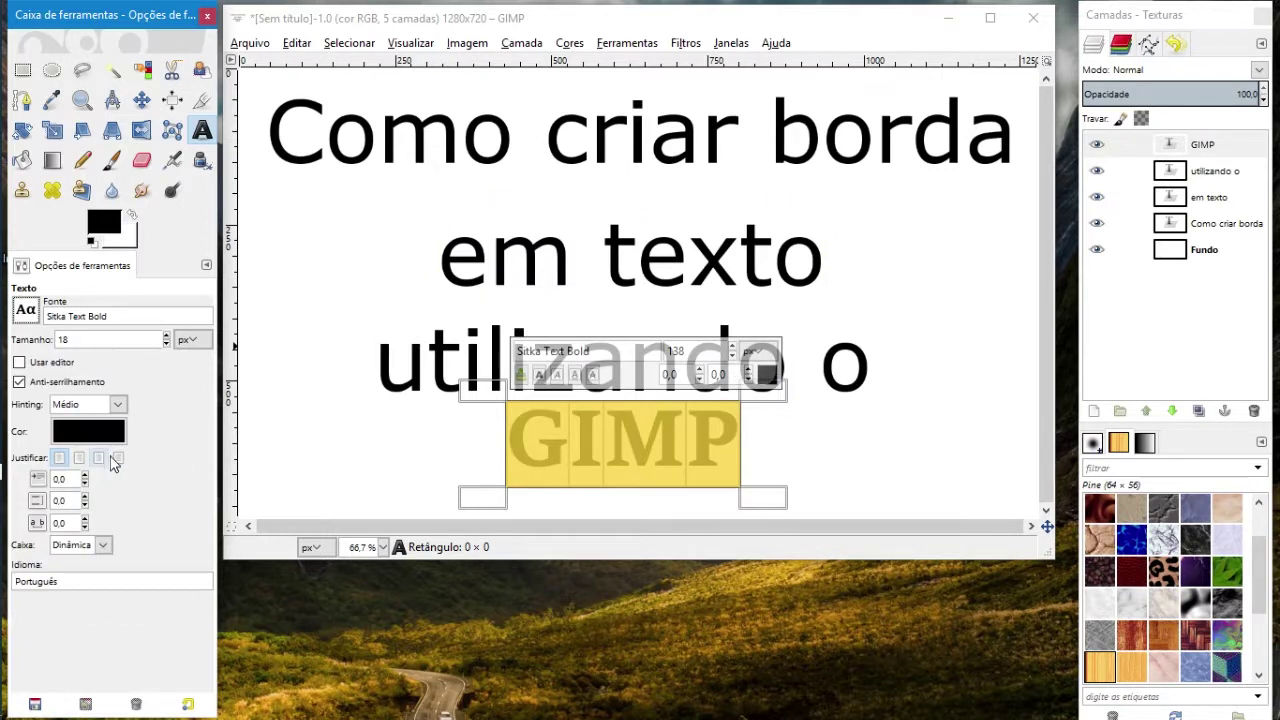
{"action": "left_click", "coordinate": [141, 99]}
{"action": "left_click_drag", "start_coordinate": [630, 438], "coordinate": [624, 474]}
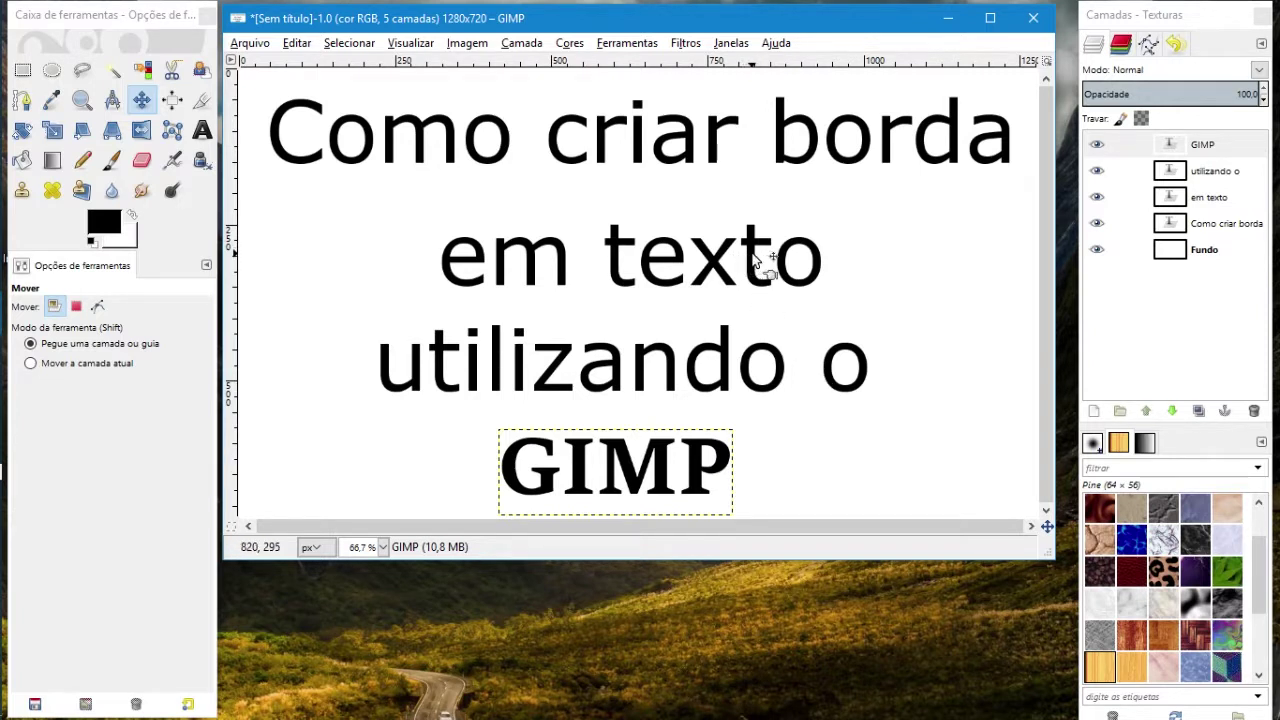
Nudge 'em texto', 'utilizando o' and 'GIMP' upward to even the line spacing
{"action": "left_click_drag", "start_coordinate": [756, 263], "coordinate": [756, 243]}
{"action": "left_click_drag", "start_coordinate": [774, 387], "coordinate": [766, 368]}
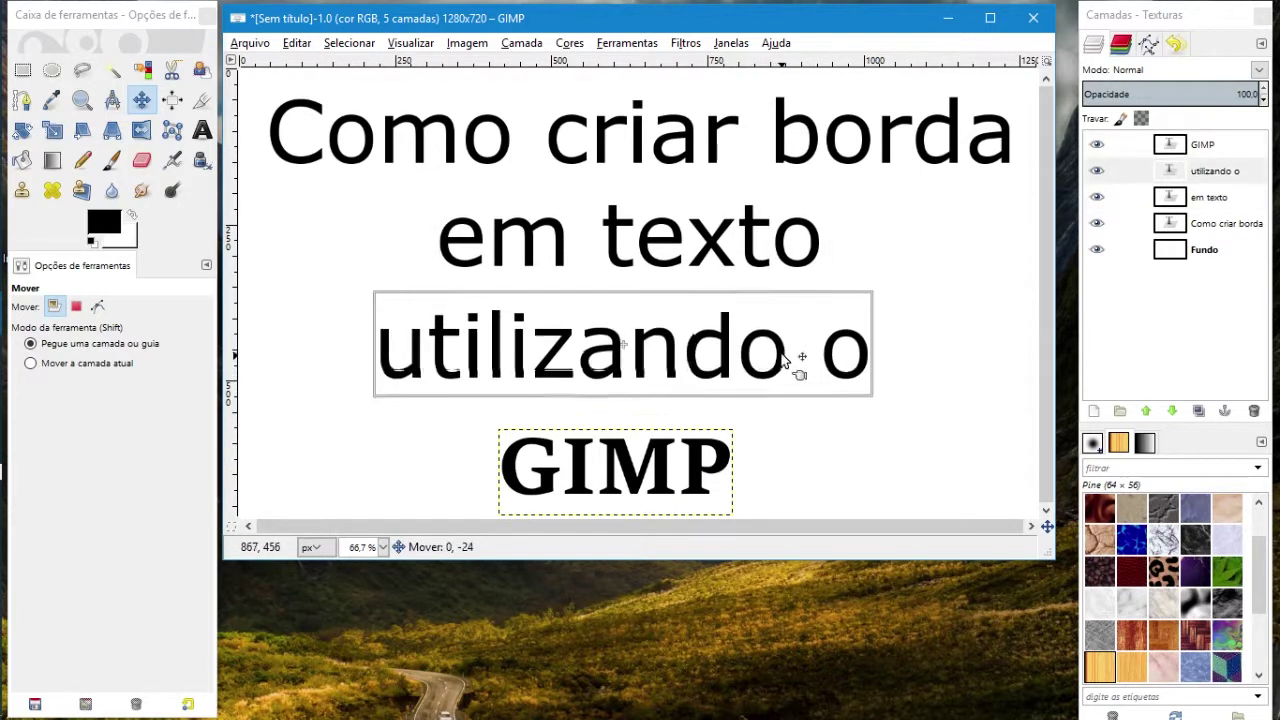
{"action": "left_click_drag", "start_coordinate": [722, 474], "coordinate": [715, 445]}
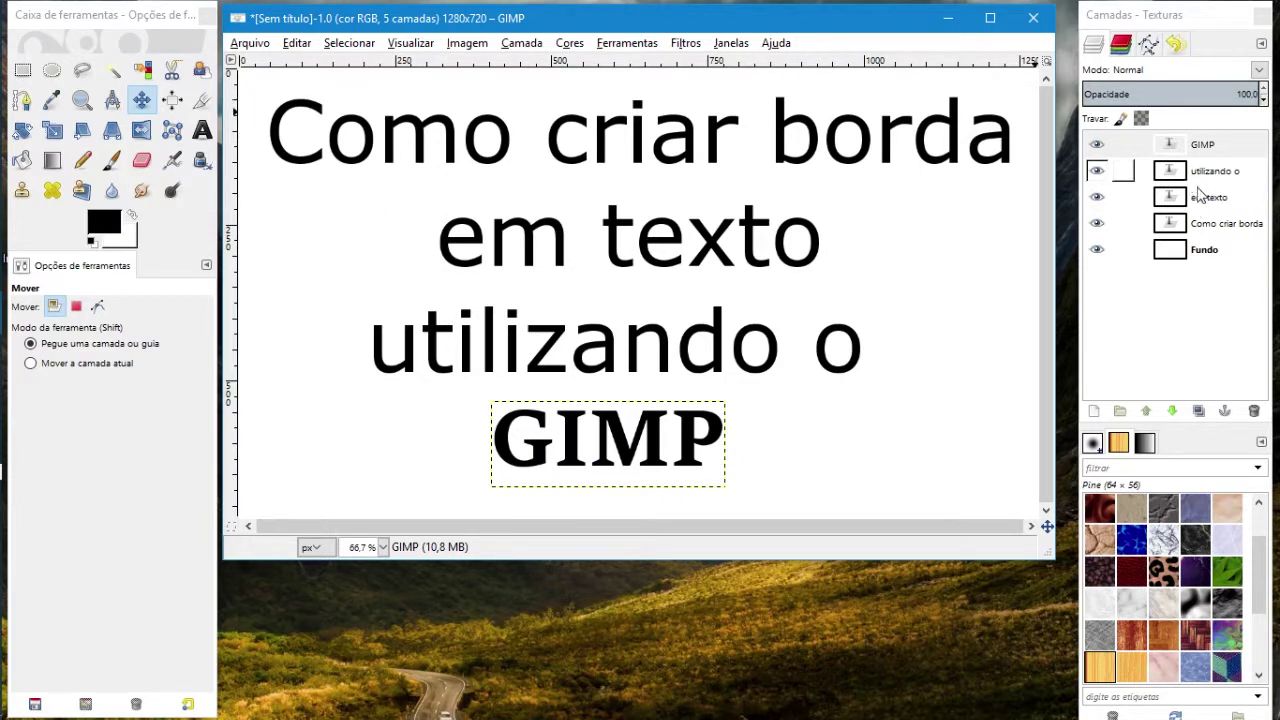
{"action": "left_click", "coordinate": [1206, 224]}
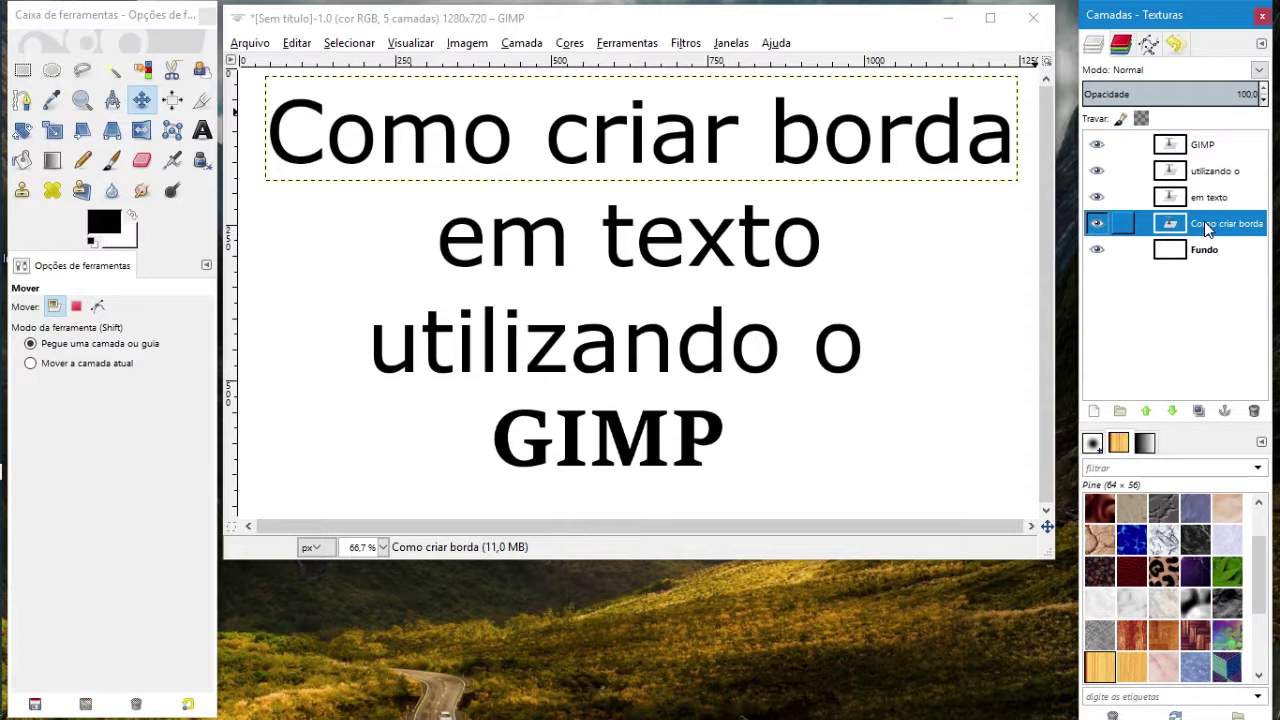
Duplicate the 'Como criar borda' layer and hide the copy
{"action": "right_click", "coordinate": [1204, 221]}
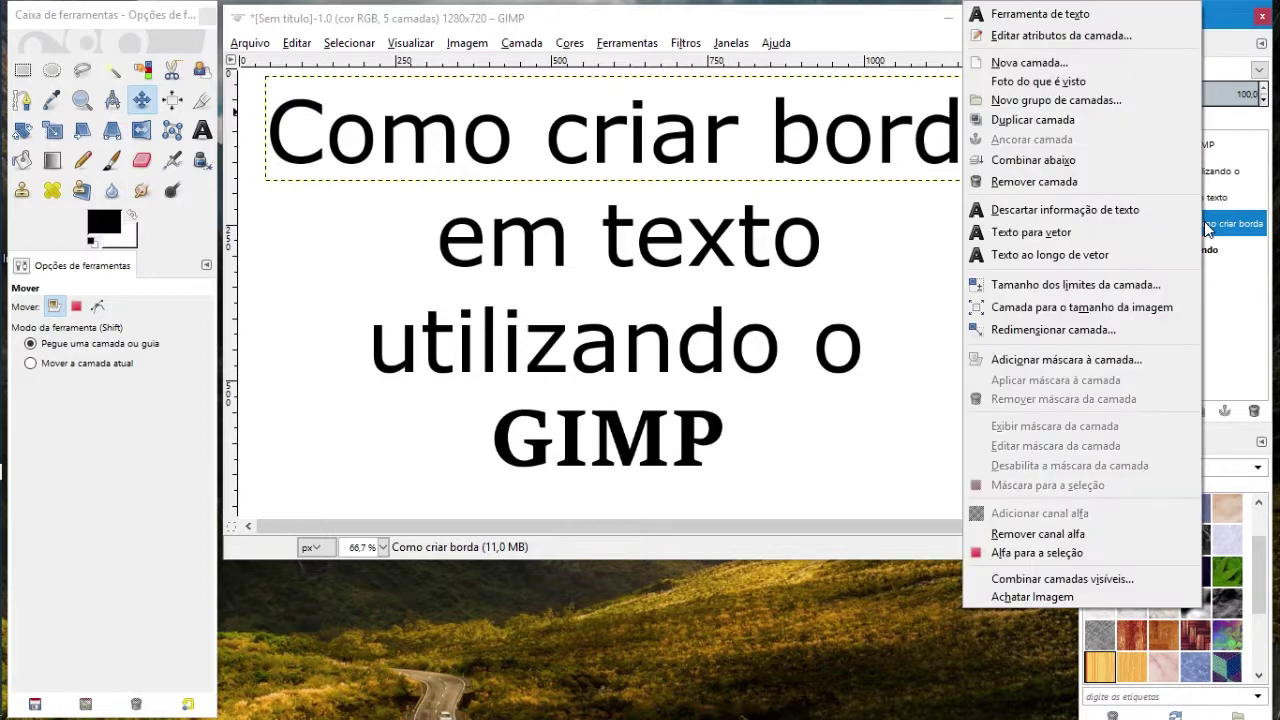
{"action": "left_click", "coordinate": [1114, 120]}
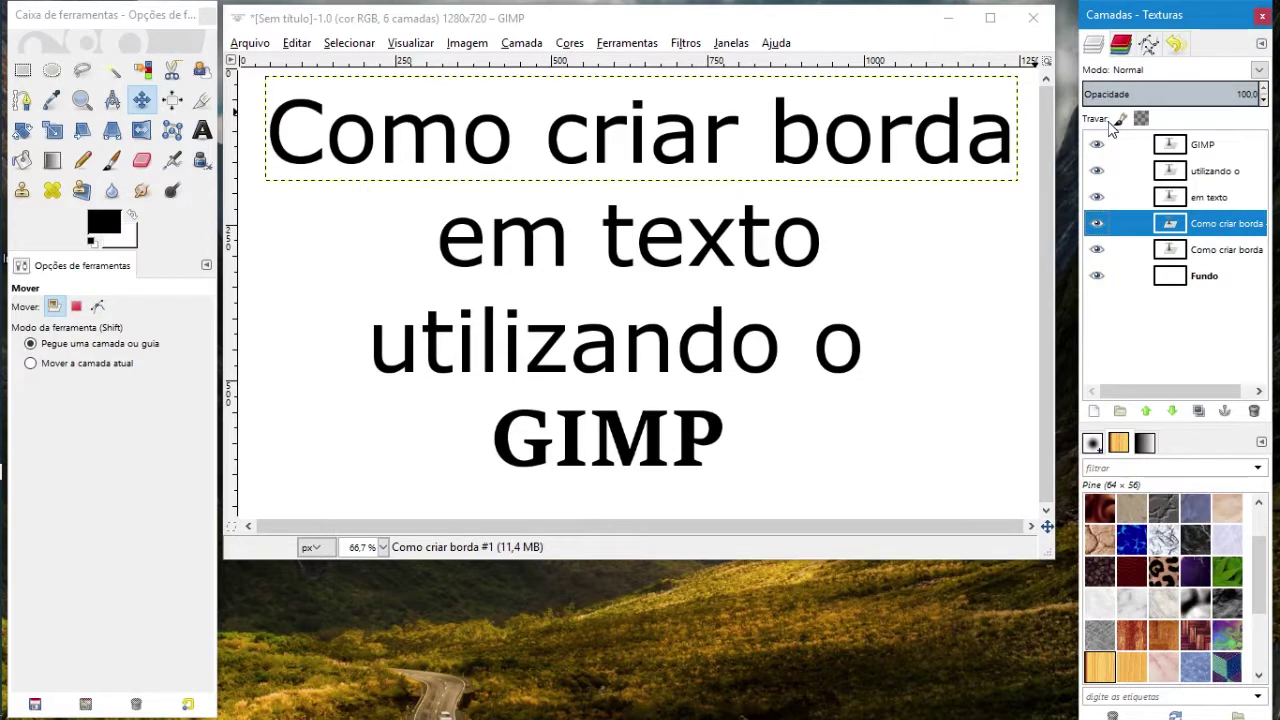
{"action": "left_click", "coordinate": [1099, 222]}
{"action": "left_click", "coordinate": [1216, 252]}
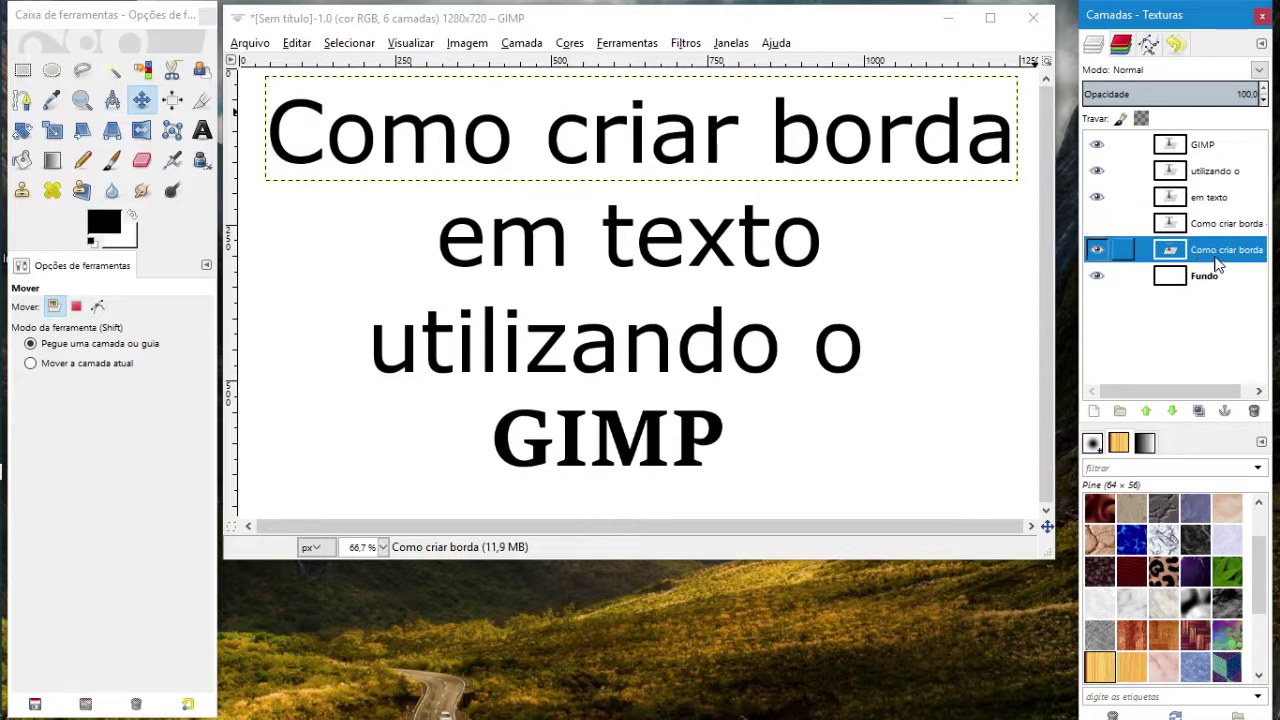
Expand the original heading layer to image size and select its letter shapes
{"action": "right_click", "coordinate": [1216, 261]}
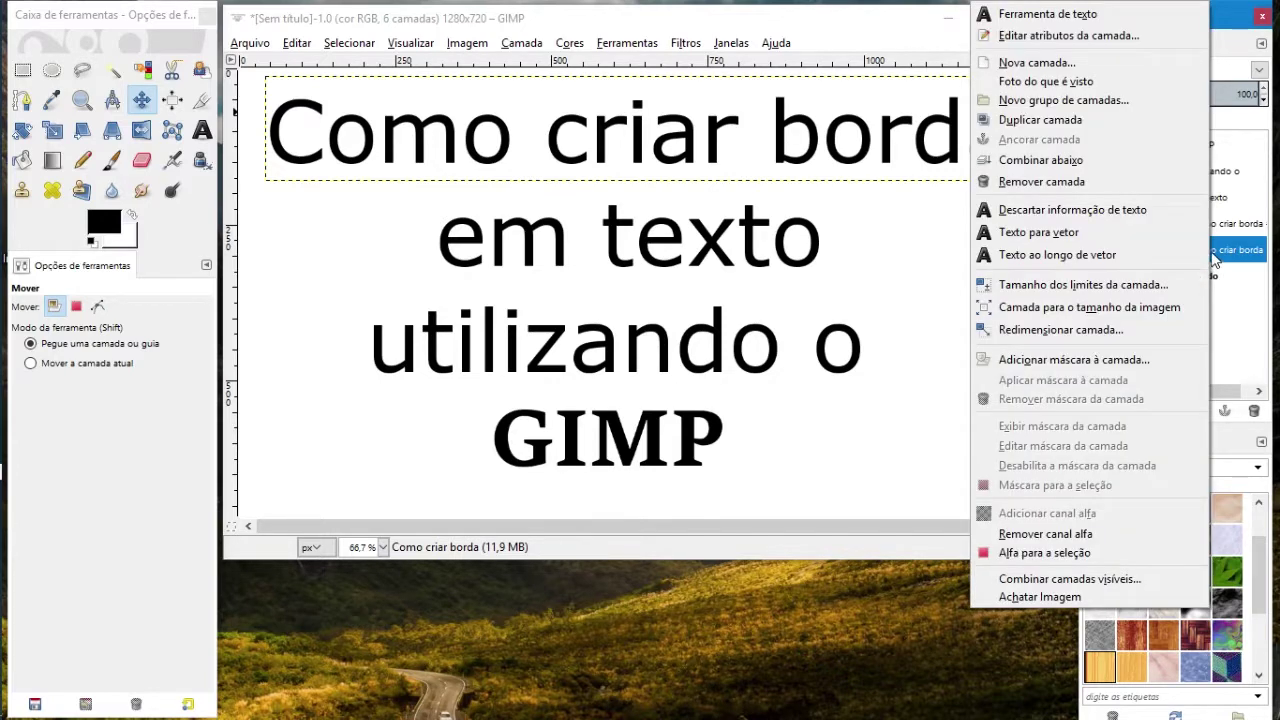
{"action": "left_click", "coordinate": [1109, 317]}
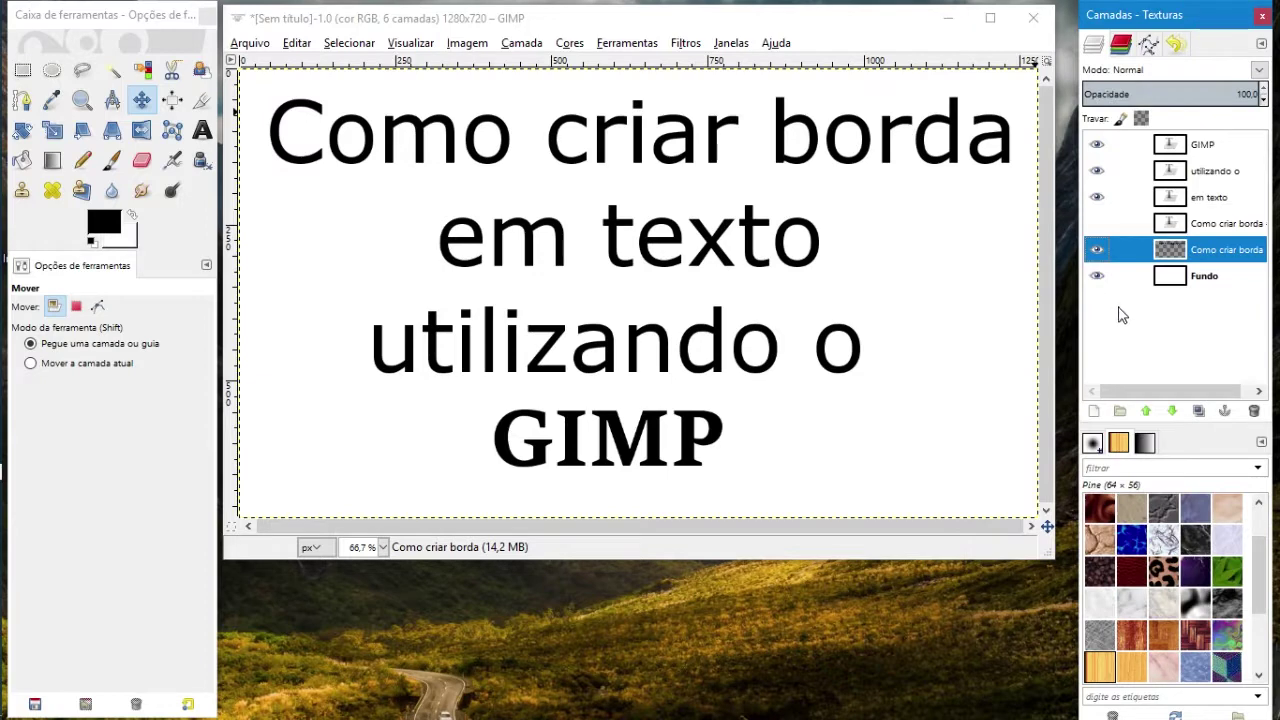
{"action": "right_click", "coordinate": [1188, 260]}
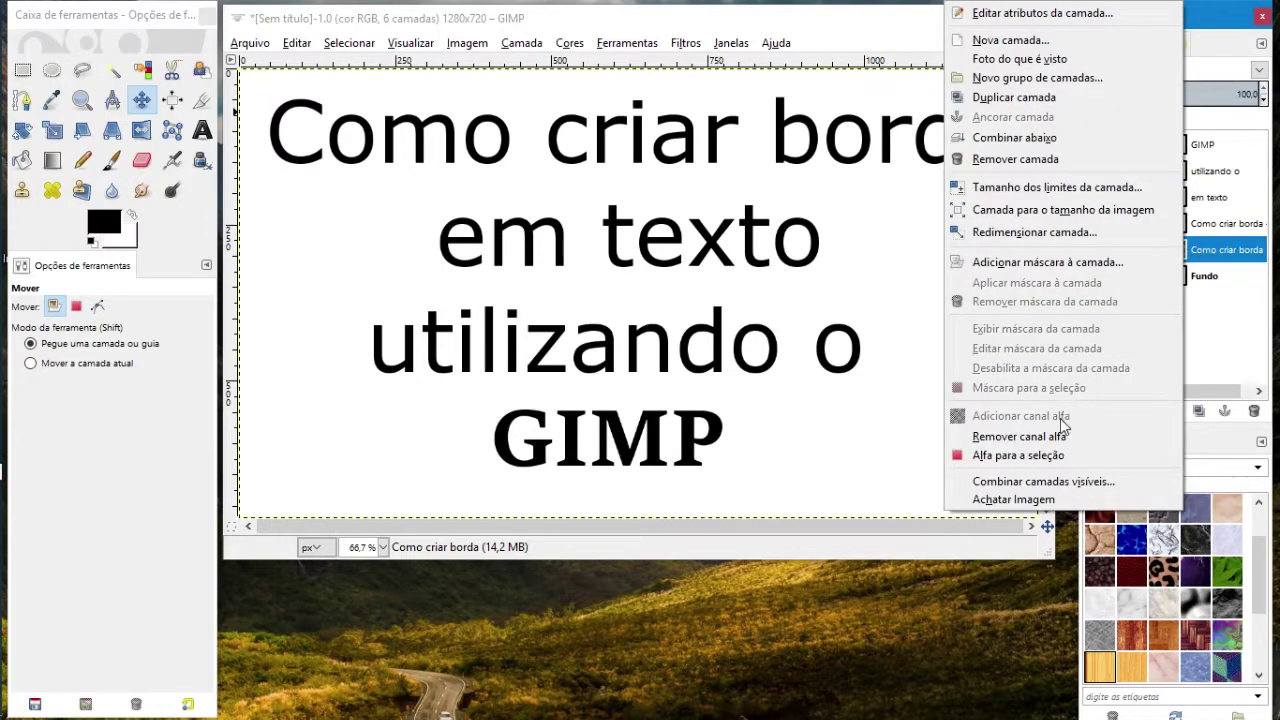
{"action": "left_click", "coordinate": [1050, 457]}
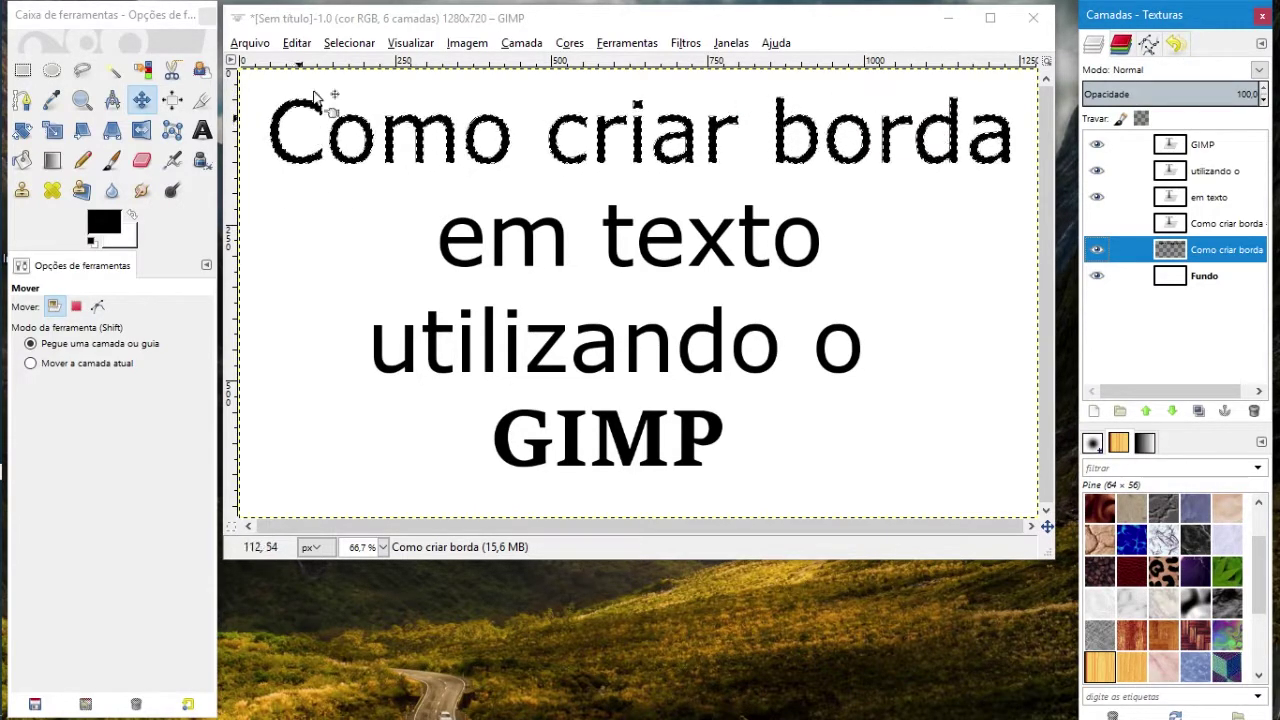
{"action": "left_click", "coordinate": [350, 45]}
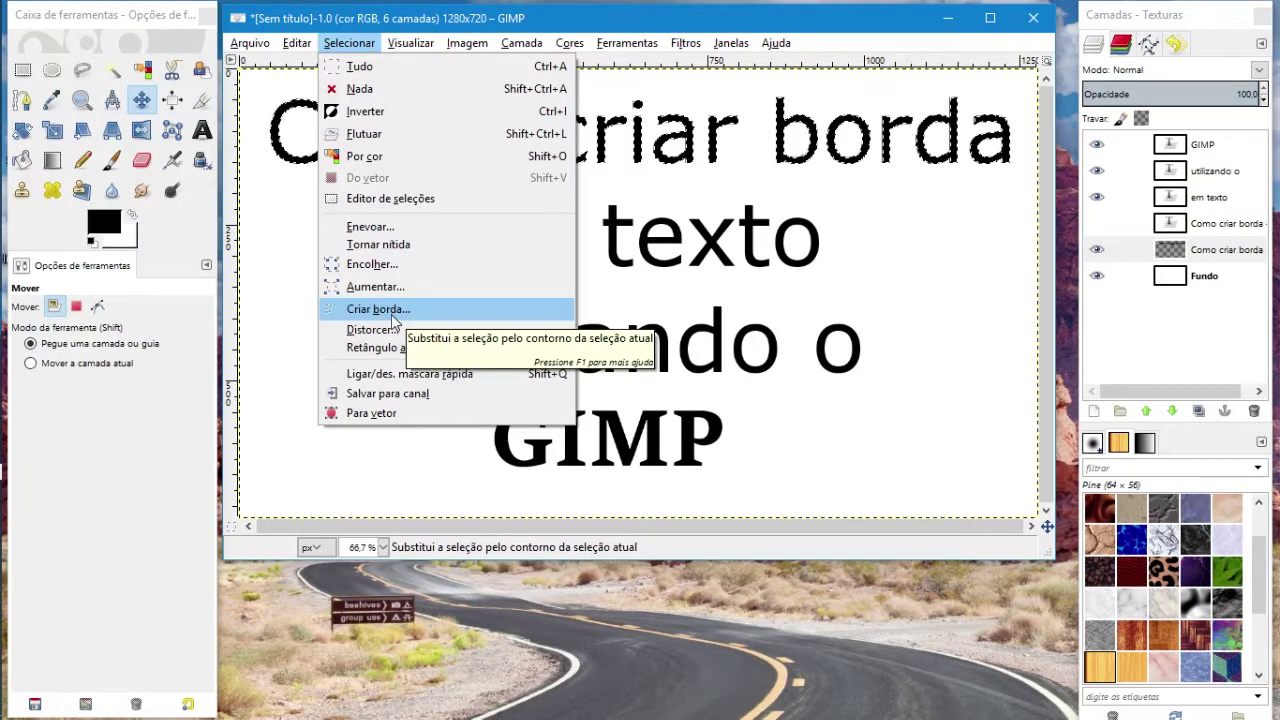
Turn the heading's letter selection into a 6 px border band
{"action": "left_click", "coordinate": [391, 312]}
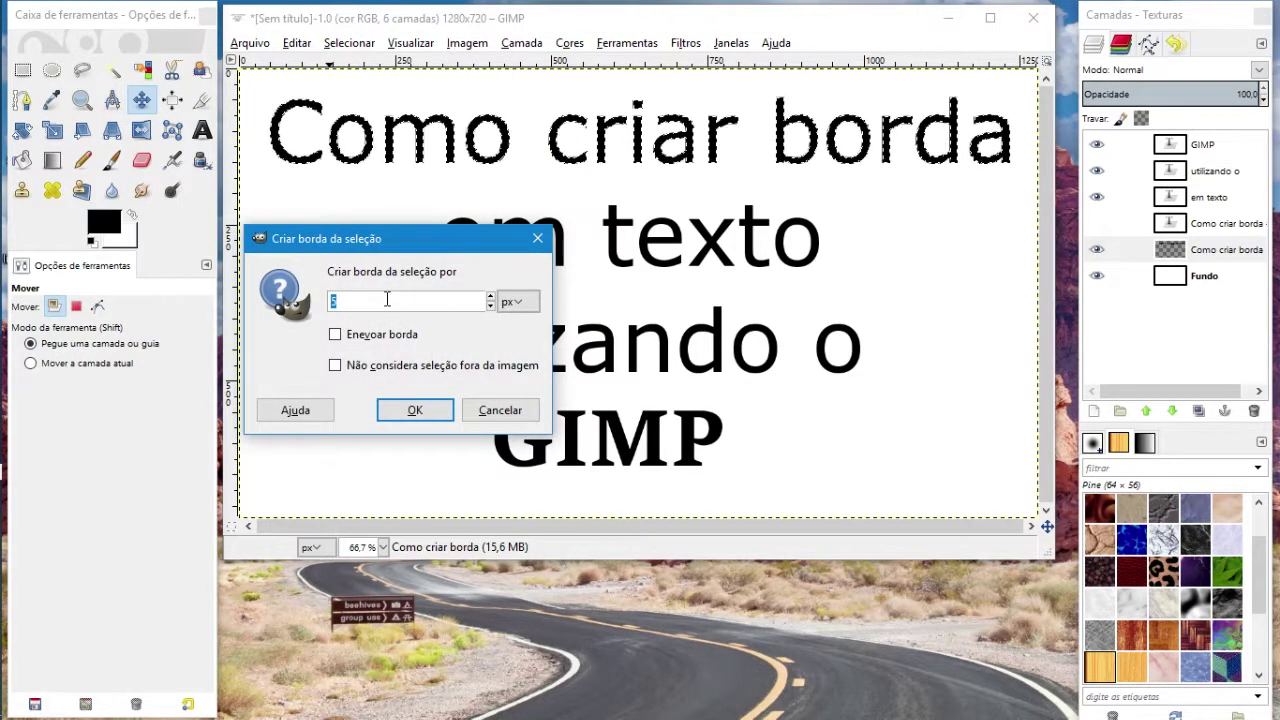
{"action": "type", "text": "6"}
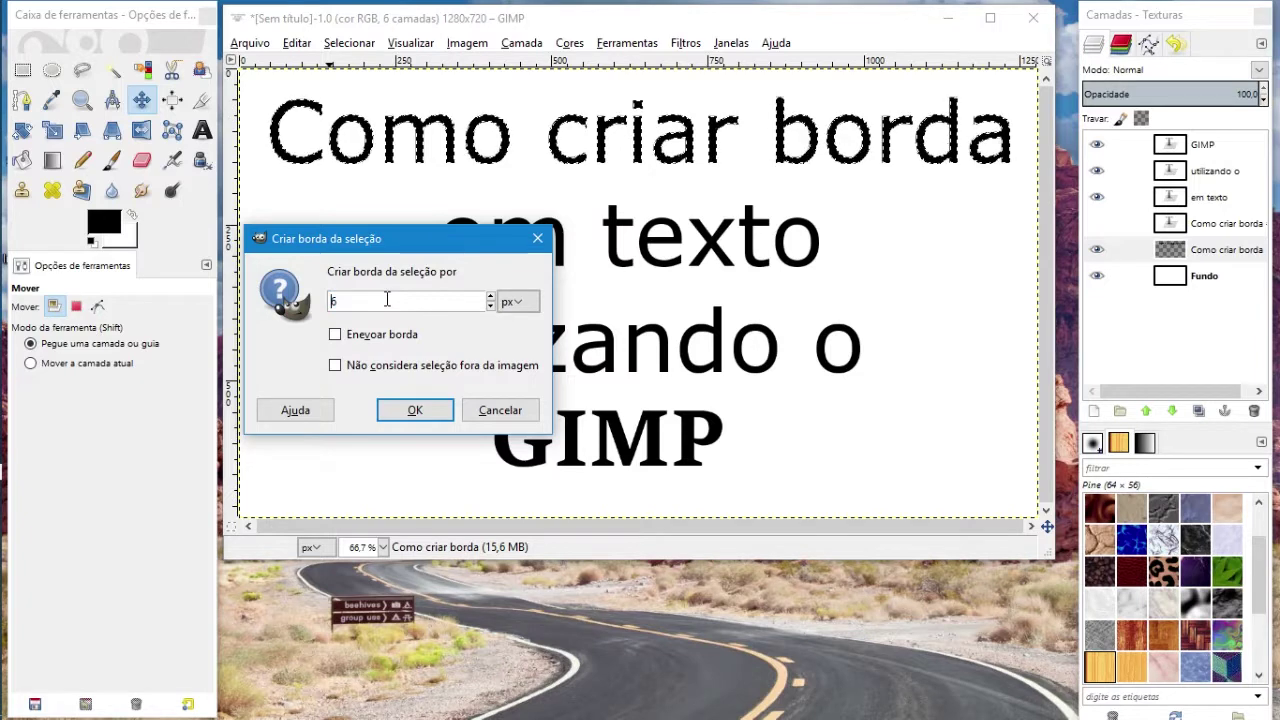
{"action": "left_click", "coordinate": [416, 410]}
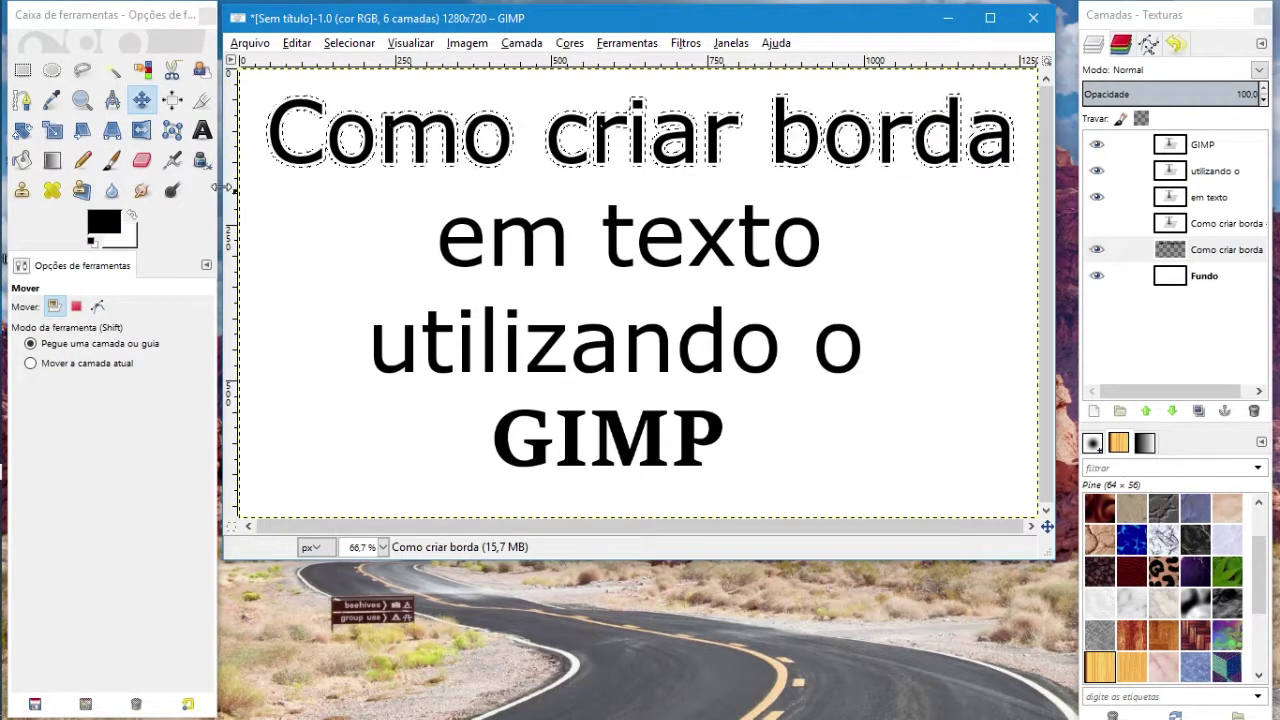
{"action": "left_click", "coordinate": [22, 161]}
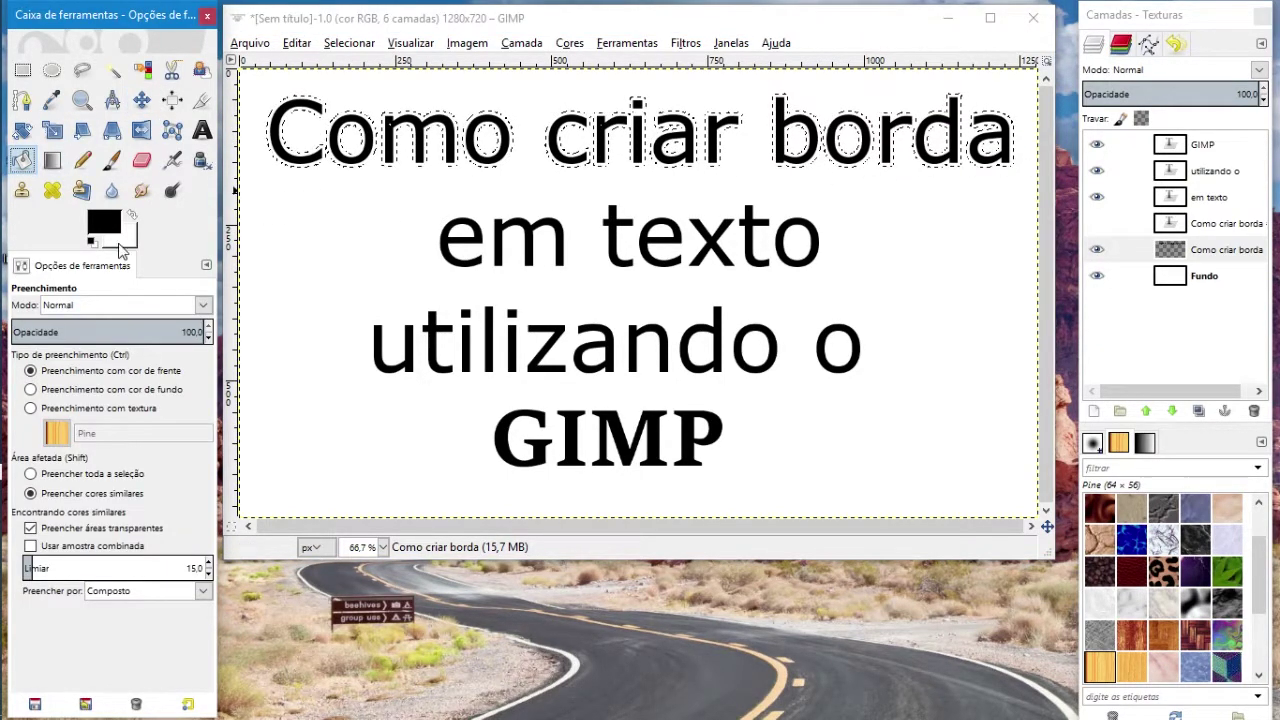
Set the foreground colour to red (f80b0b) and fill the heading's border selection
{"action": "left_click", "coordinate": [96, 223]}
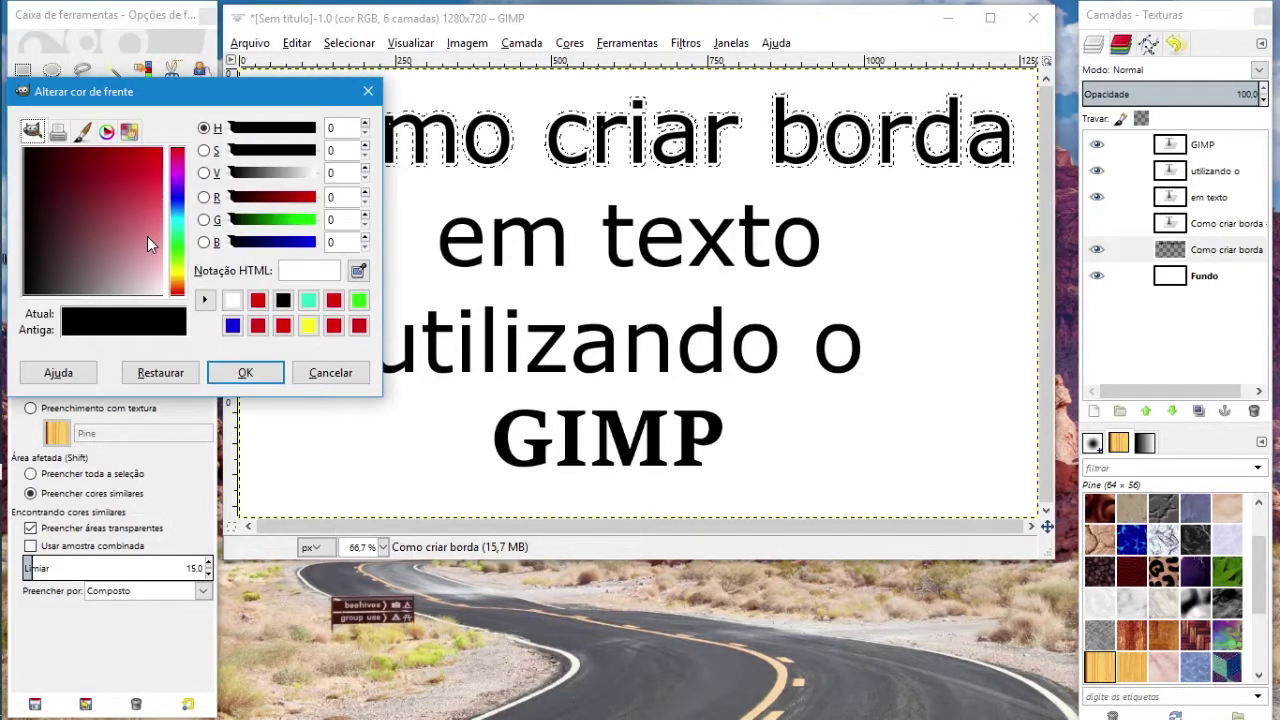
{"action": "left_click", "coordinate": [163, 163]}
{"action": "left_click", "coordinate": [245, 372]}
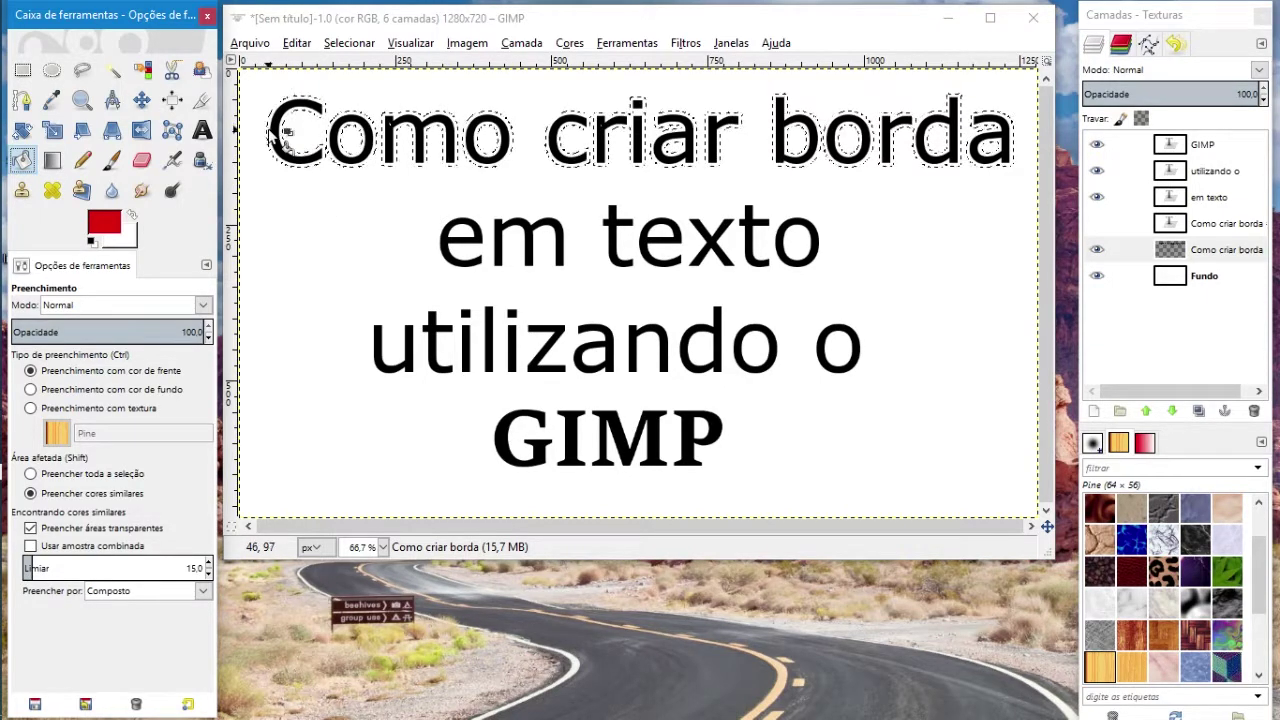
{"action": "left_click", "coordinate": [285, 133]}
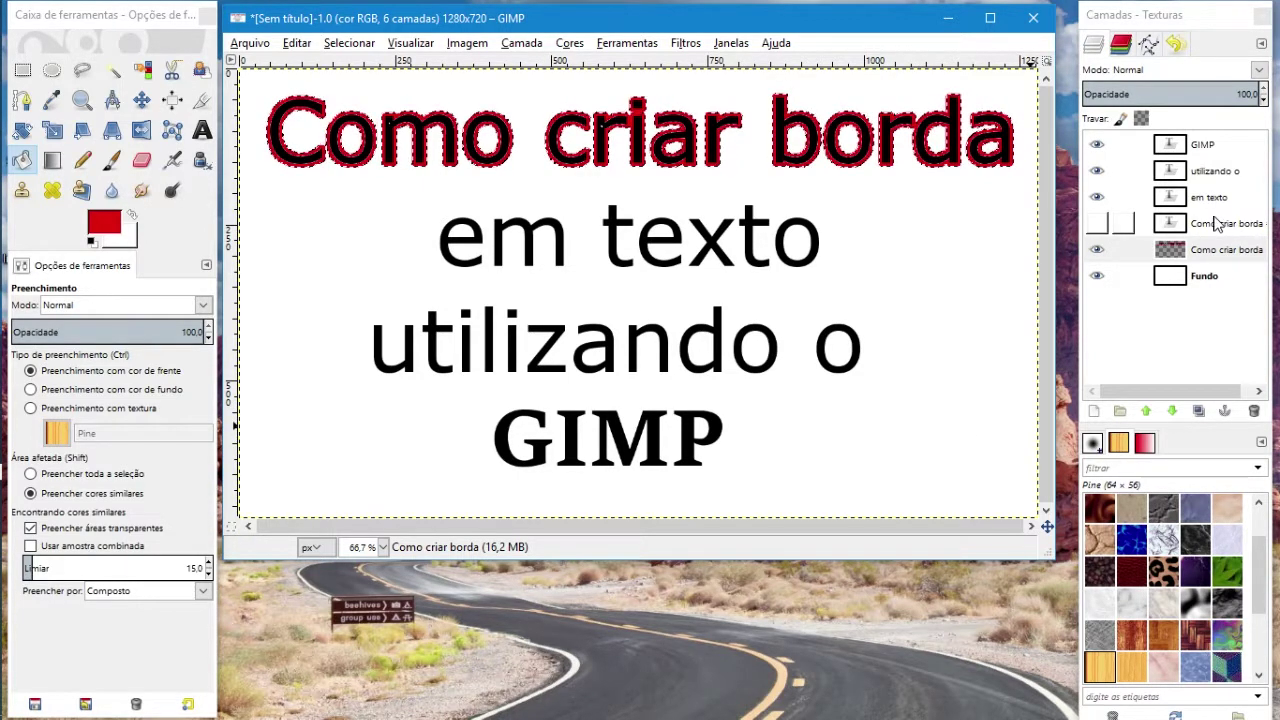
Make the duplicated 'Como criar borda' text layer visible again above the red outline
{"action": "left_click", "coordinate": [1099, 230]}
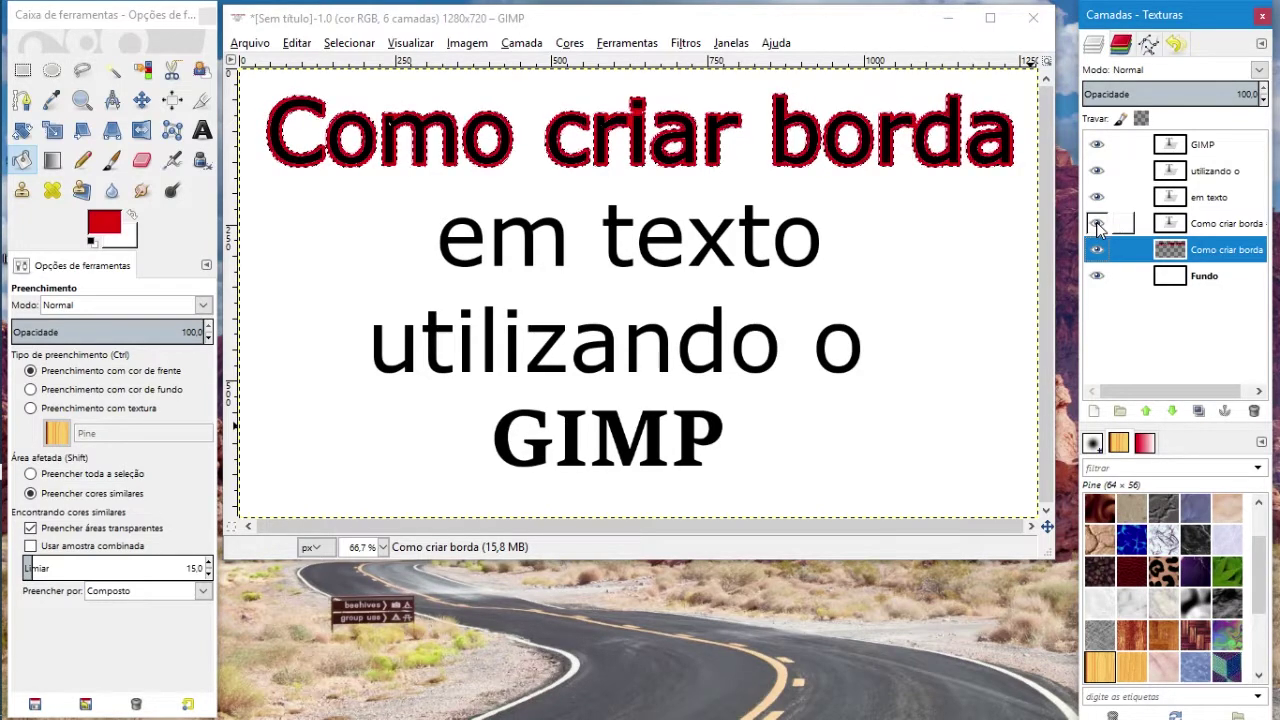
{"action": "left_click", "coordinate": [1240, 228]}
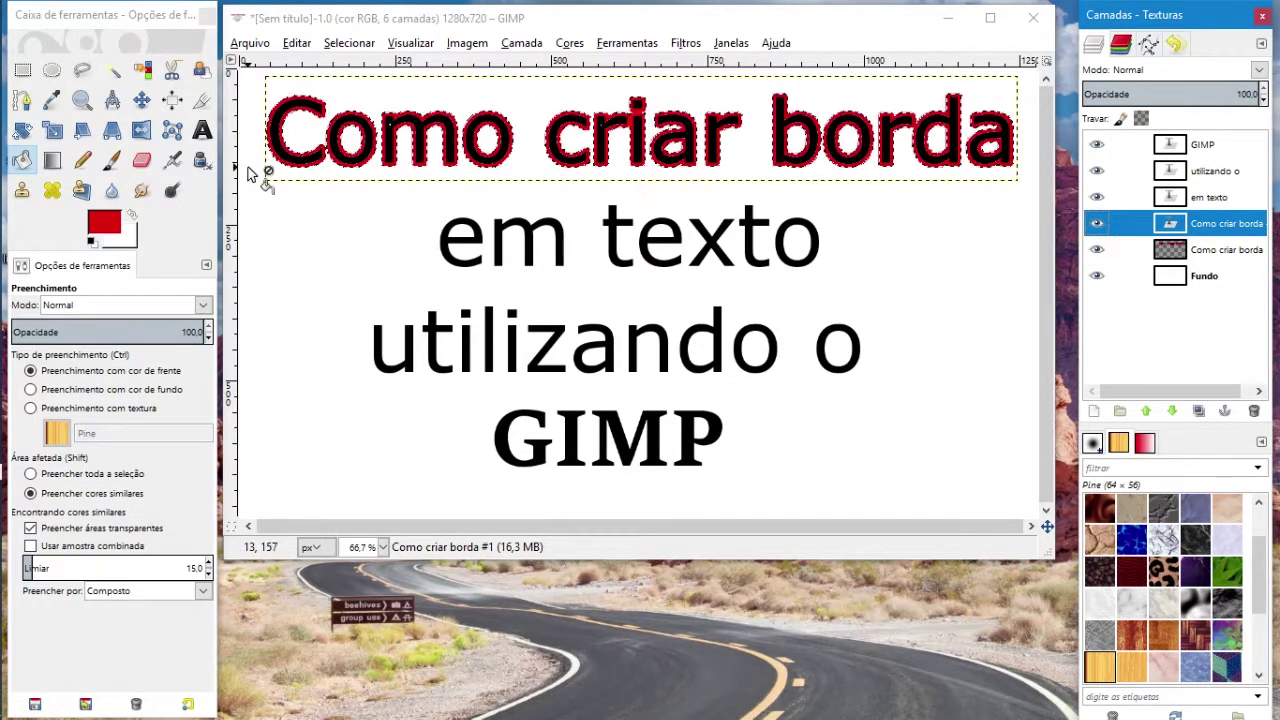
{"action": "left_click", "coordinate": [203, 134]}
Change the heading copy's text colour to white
{"action": "triple_click", "coordinate": [481, 140]}
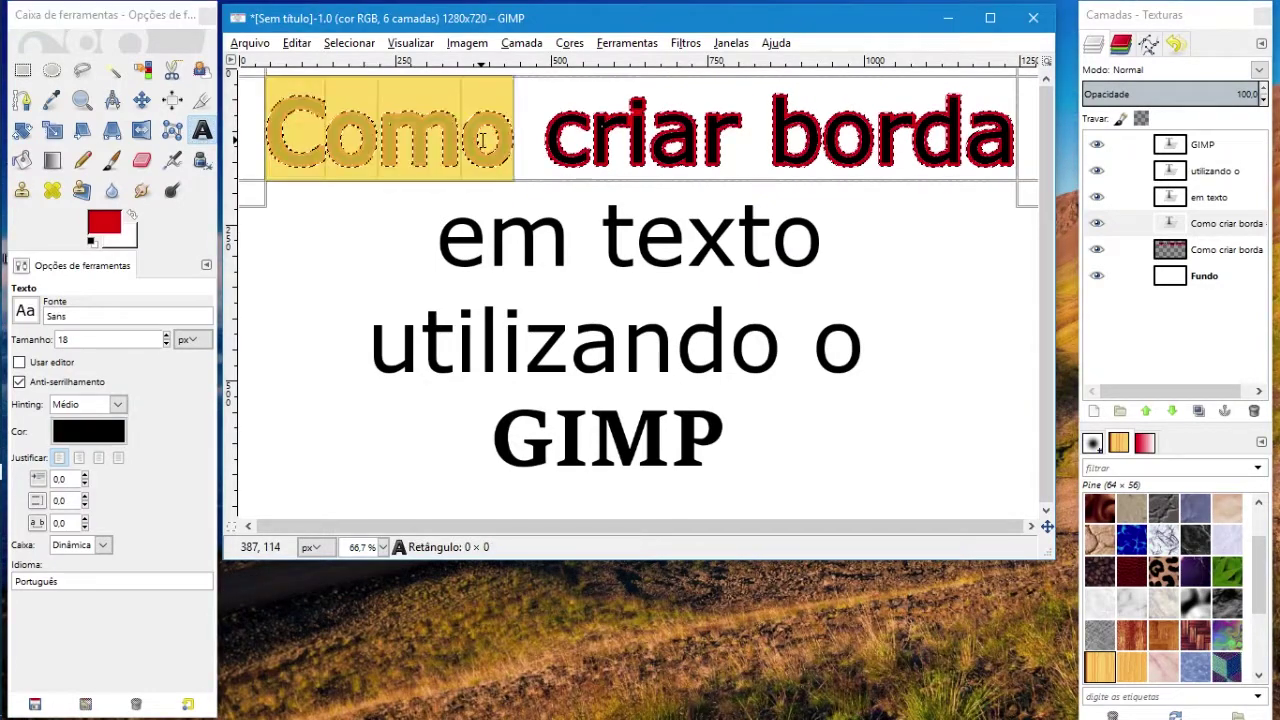
{"action": "left_click", "coordinate": [90, 430]}
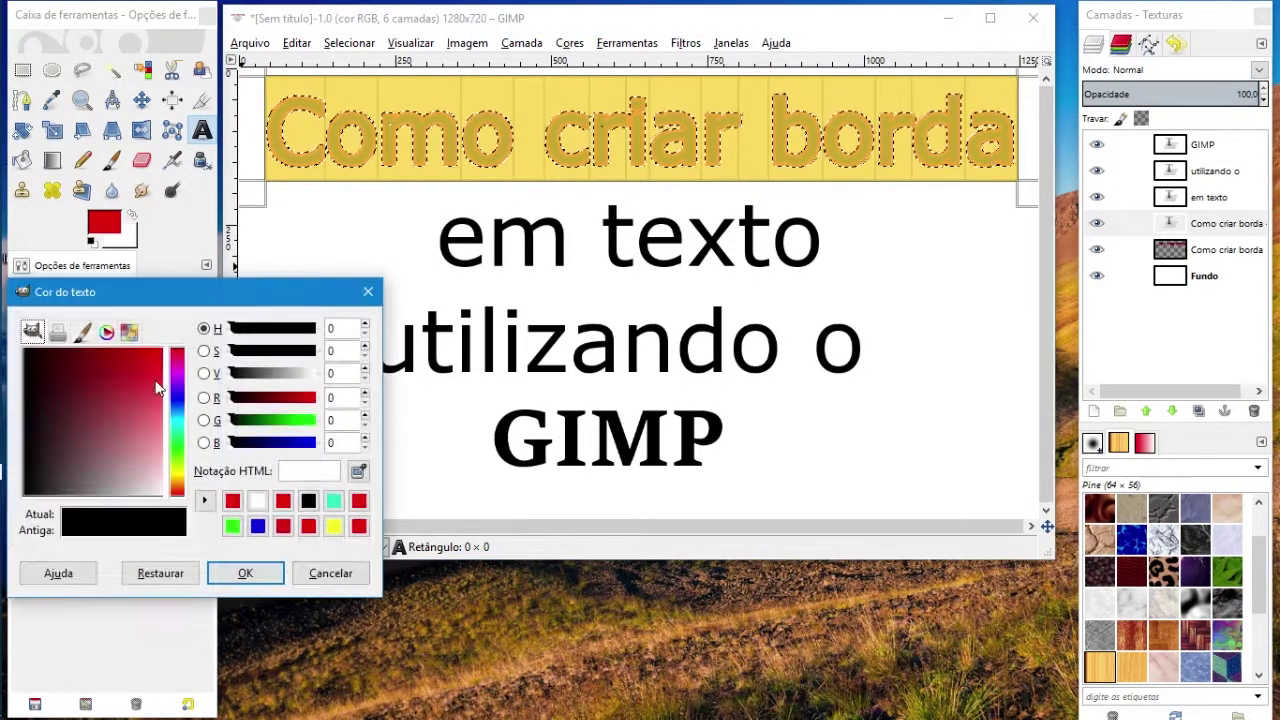
{"action": "left_click_drag", "start_coordinate": [130, 449], "coordinate": [24, 350]}
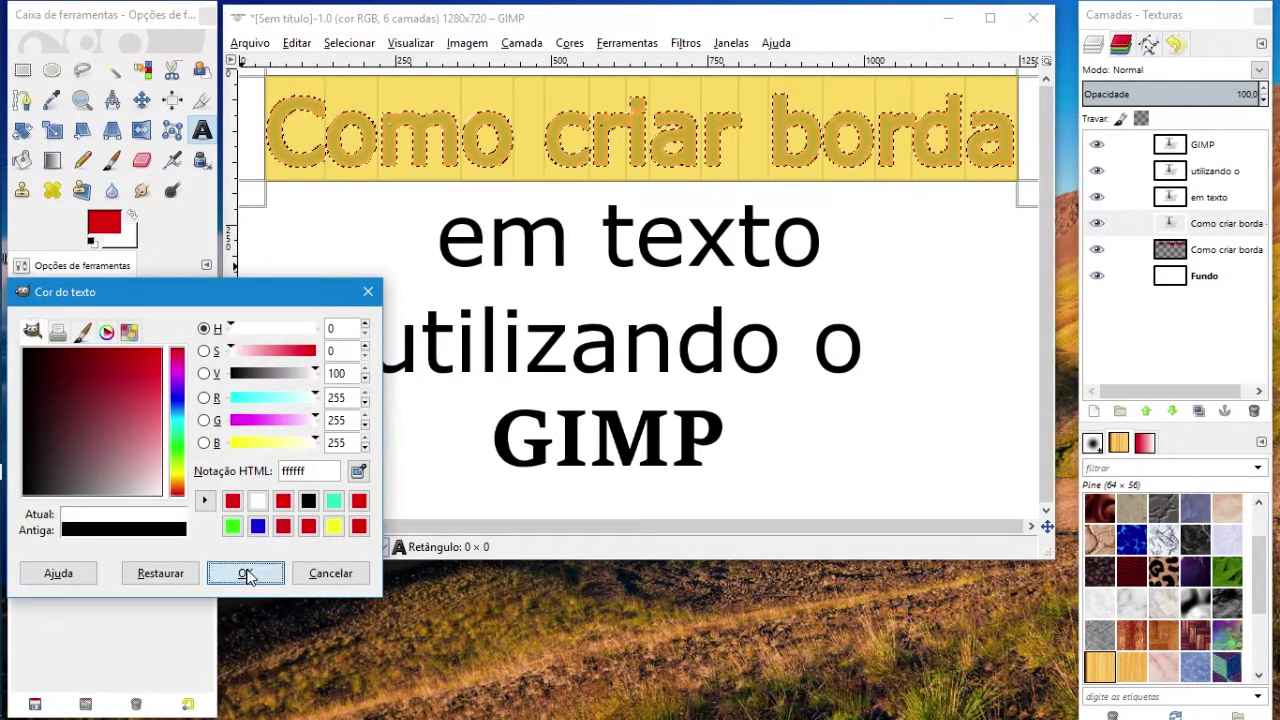
{"action": "left_click", "coordinate": [245, 573]}
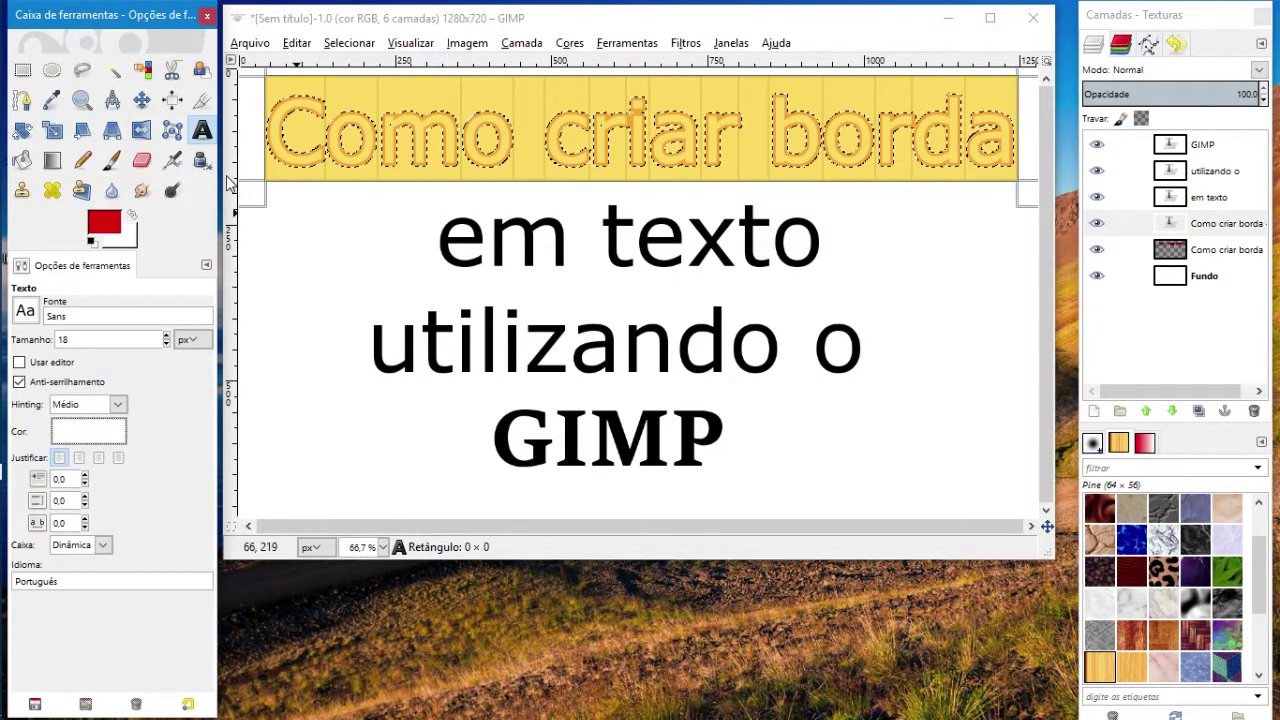
{"action": "double_click", "coordinate": [1172, 198]}
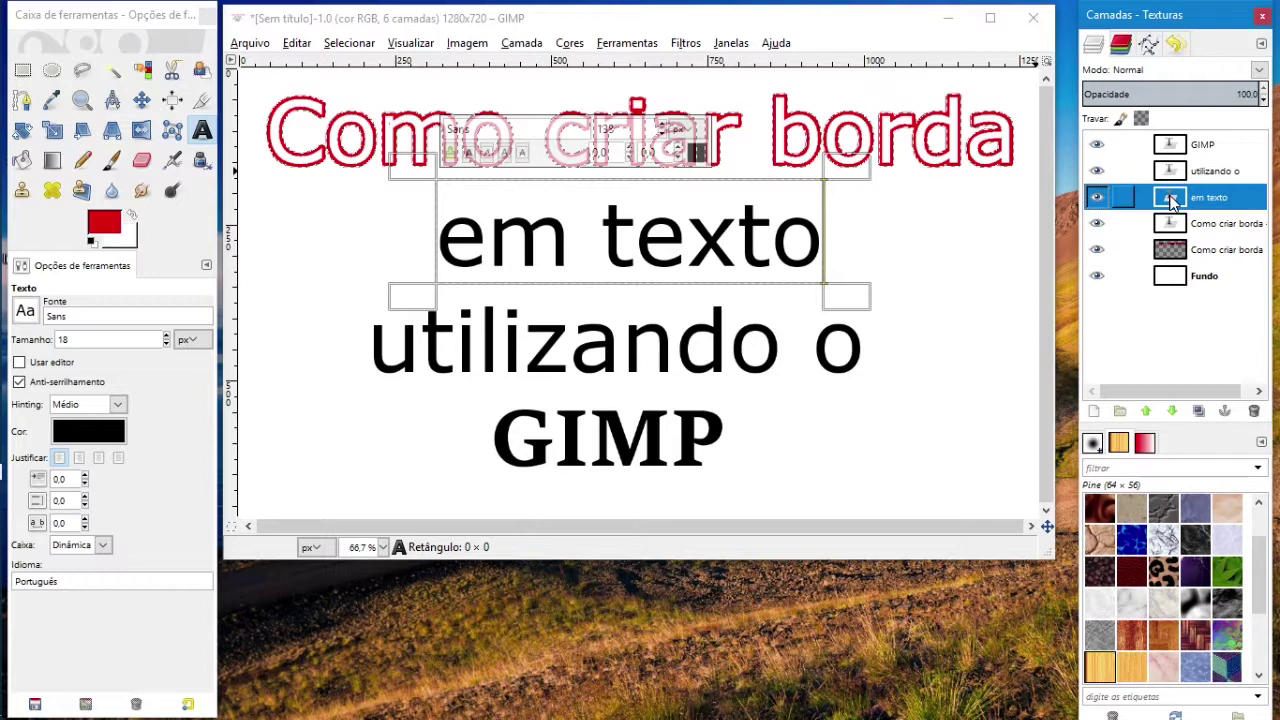
Duplicate 'em texto' as 'em texto #1' and resize the original layer to the 1280×720 image
{"action": "right_click", "coordinate": [1225, 198]}
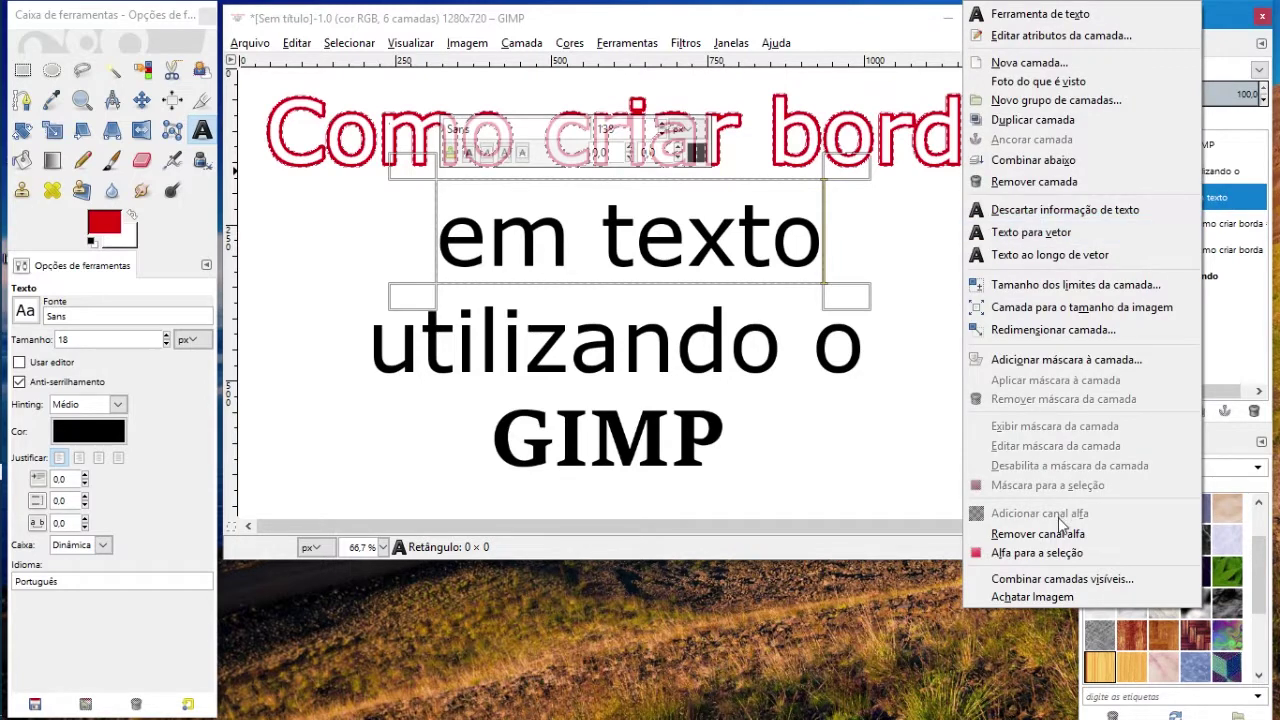
{"action": "left_click", "coordinate": [1133, 137]}
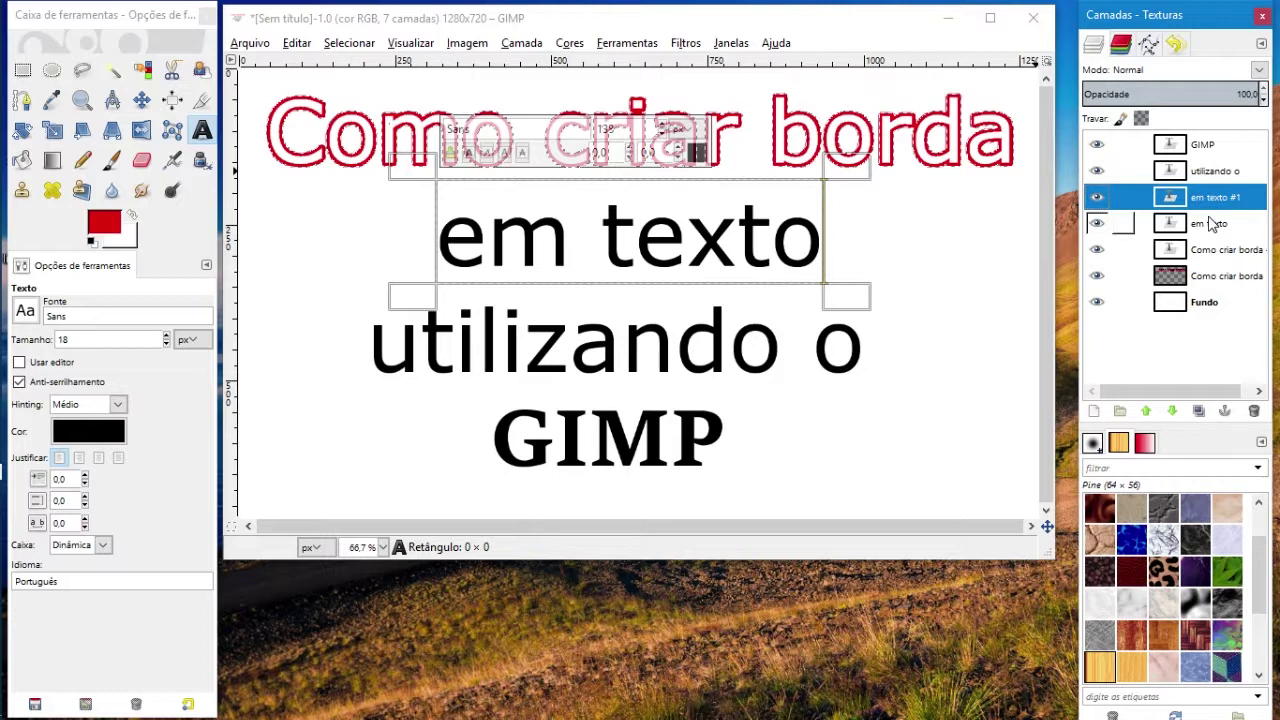
{"action": "left_click", "coordinate": [1210, 226]}
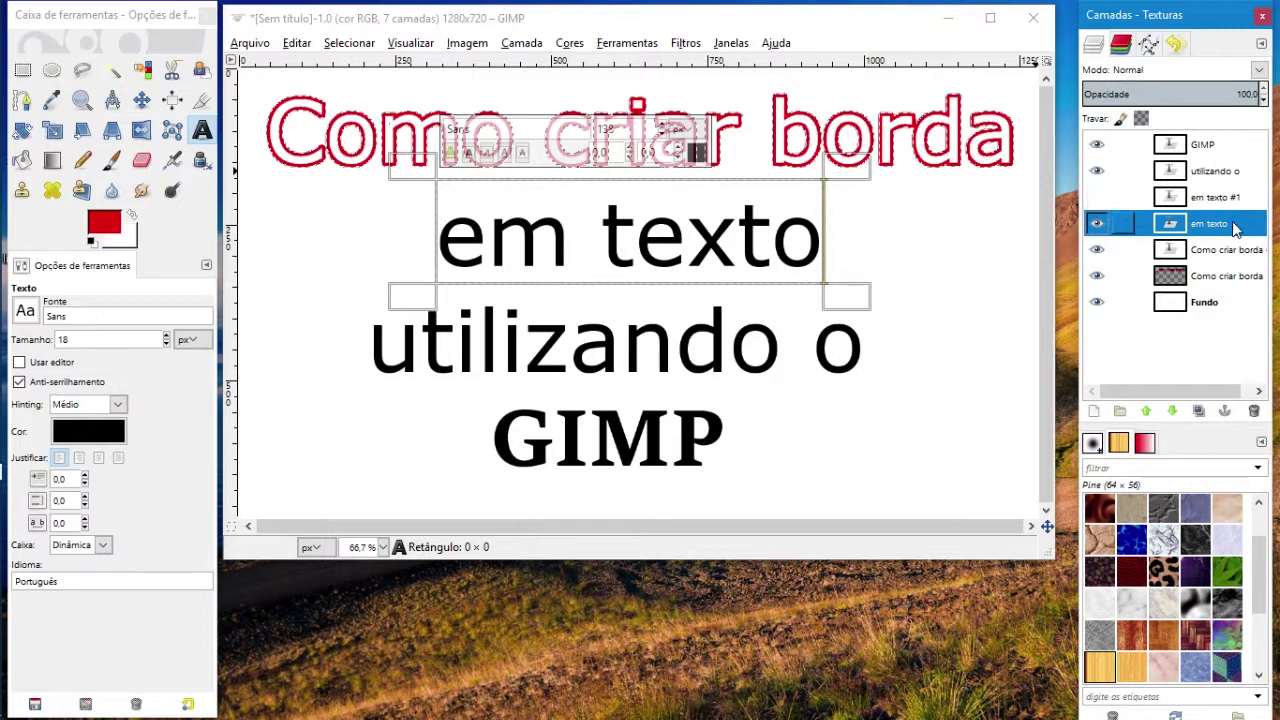
{"action": "right_click", "coordinate": [1197, 228]}
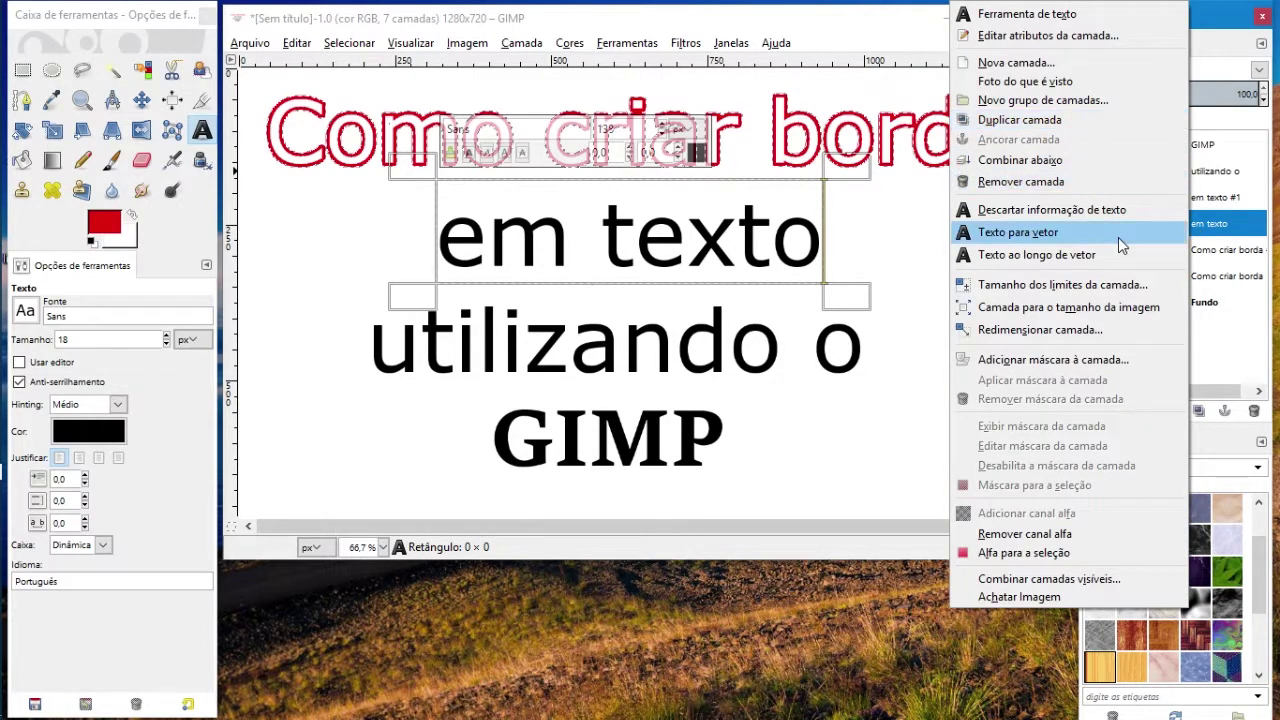
{"action": "left_click", "coordinate": [1105, 312]}
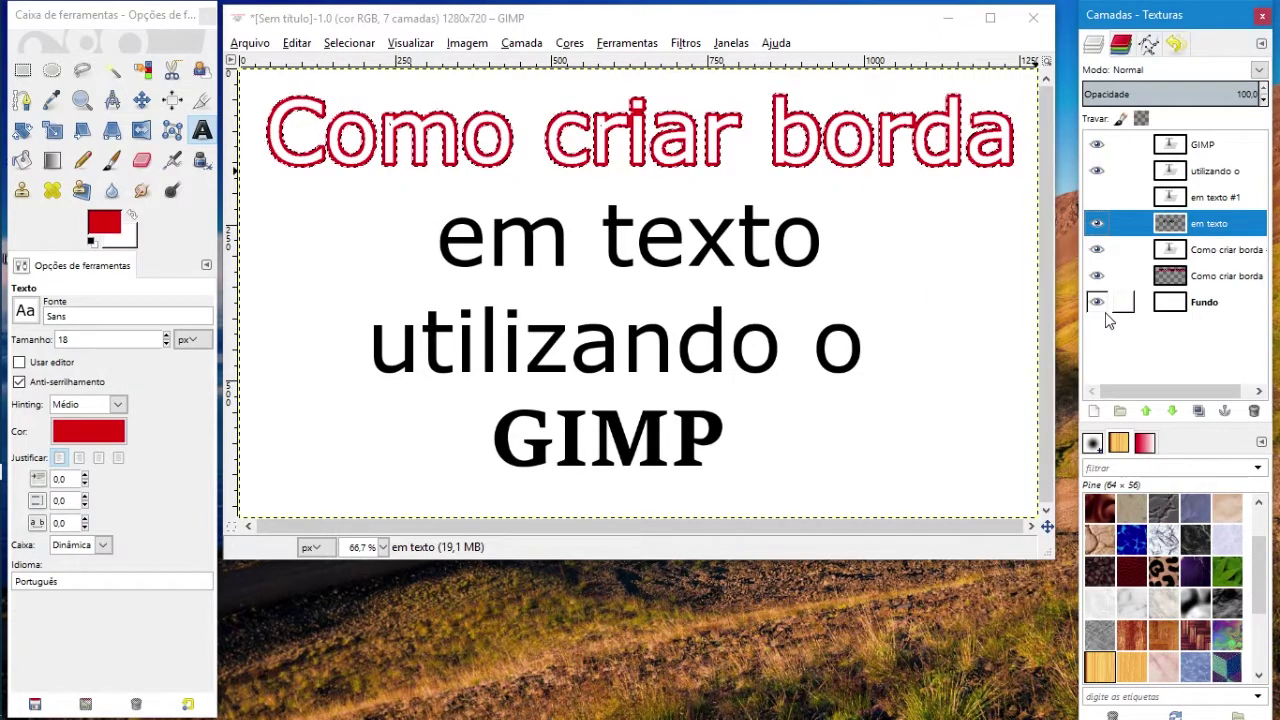
Select the 'em texto' letter shapes with Alfa para a seleção and grow a 10 px border
{"action": "right_click", "coordinate": [1207, 237]}
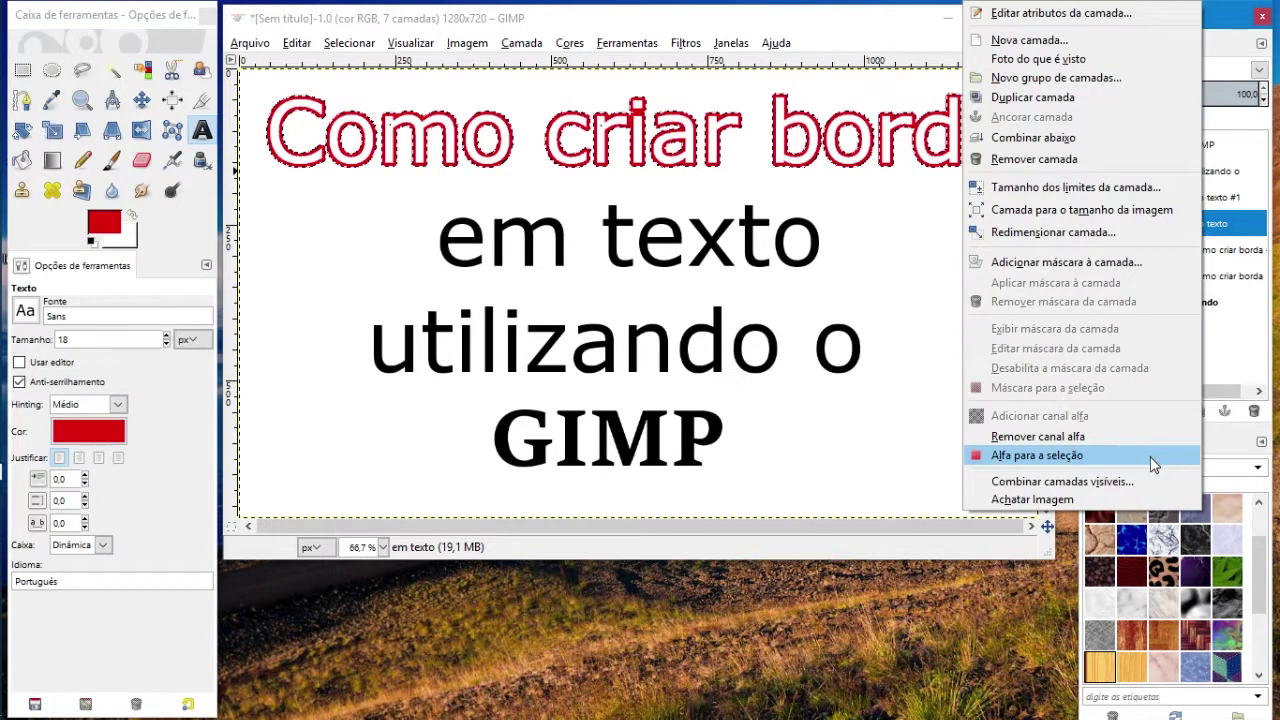
{"action": "left_click", "coordinate": [1151, 461]}
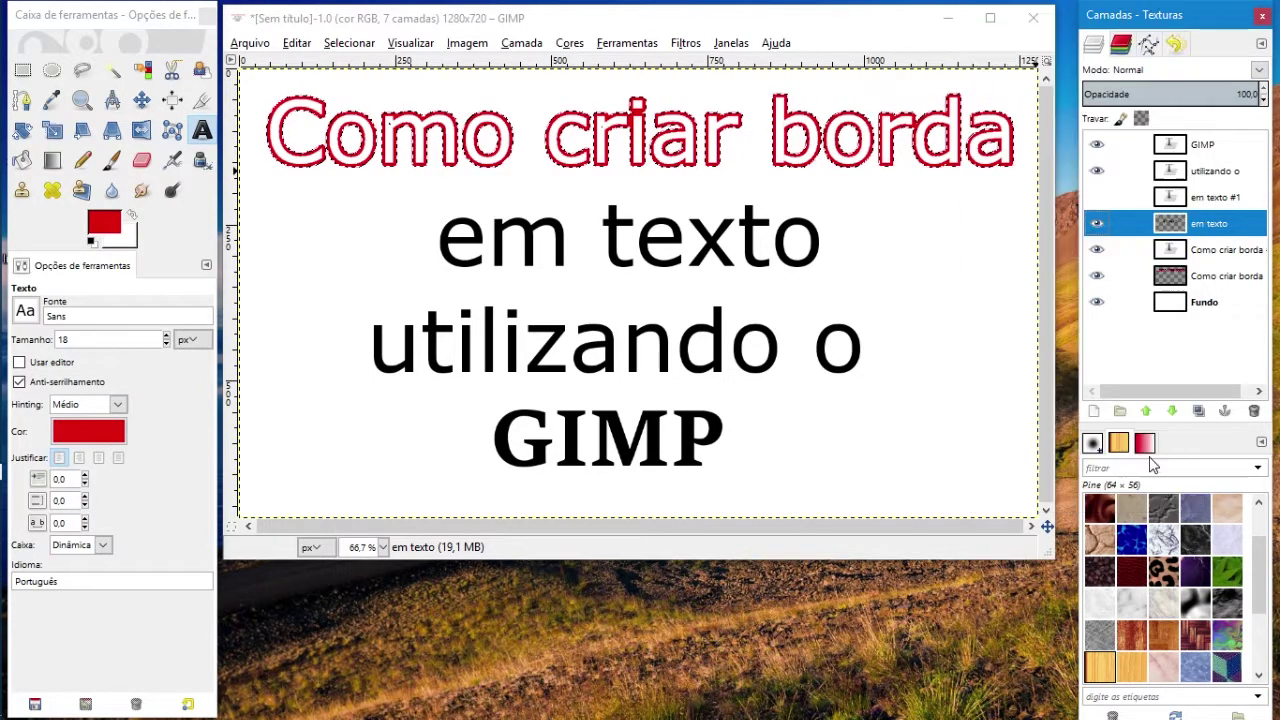
{"action": "left_click", "coordinate": [352, 45]}
{"action": "left_click", "coordinate": [400, 309]}
{"action": "type", "text": "10"}
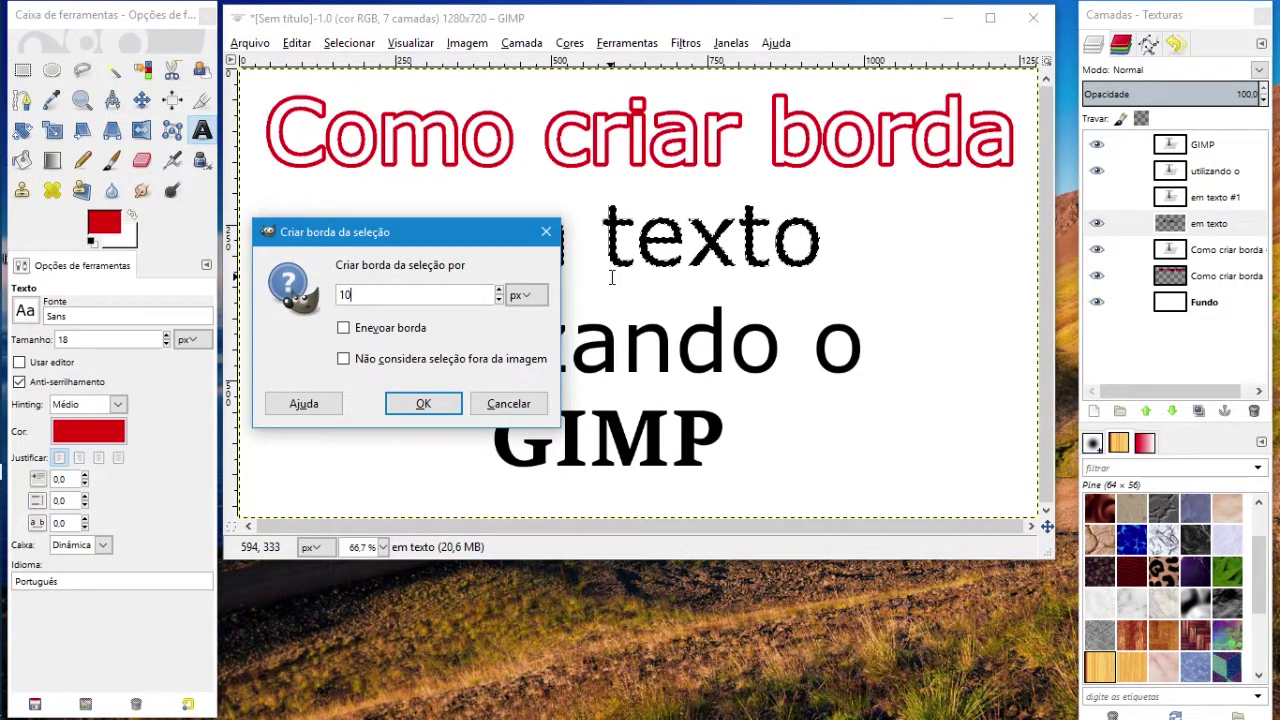
{"action": "key", "text": "Return"}
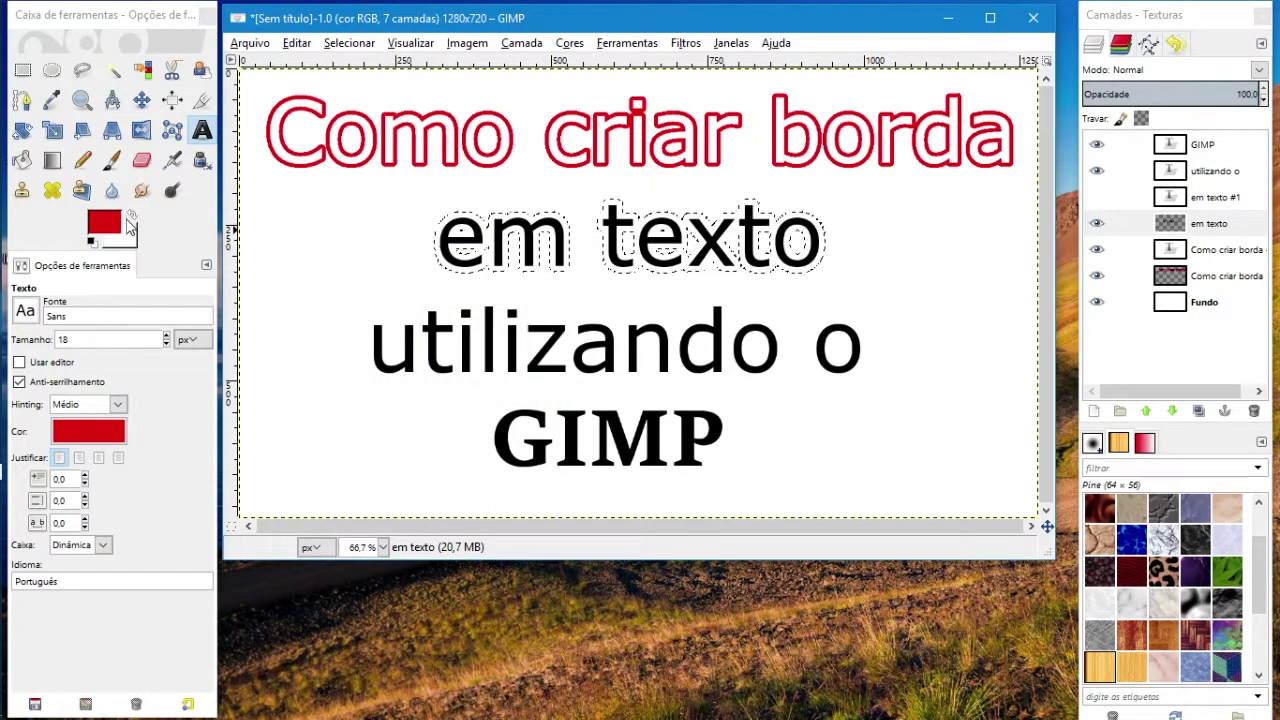
Set the foreground colour to cyan 16cdc2
{"action": "left_click", "coordinate": [98, 230]}
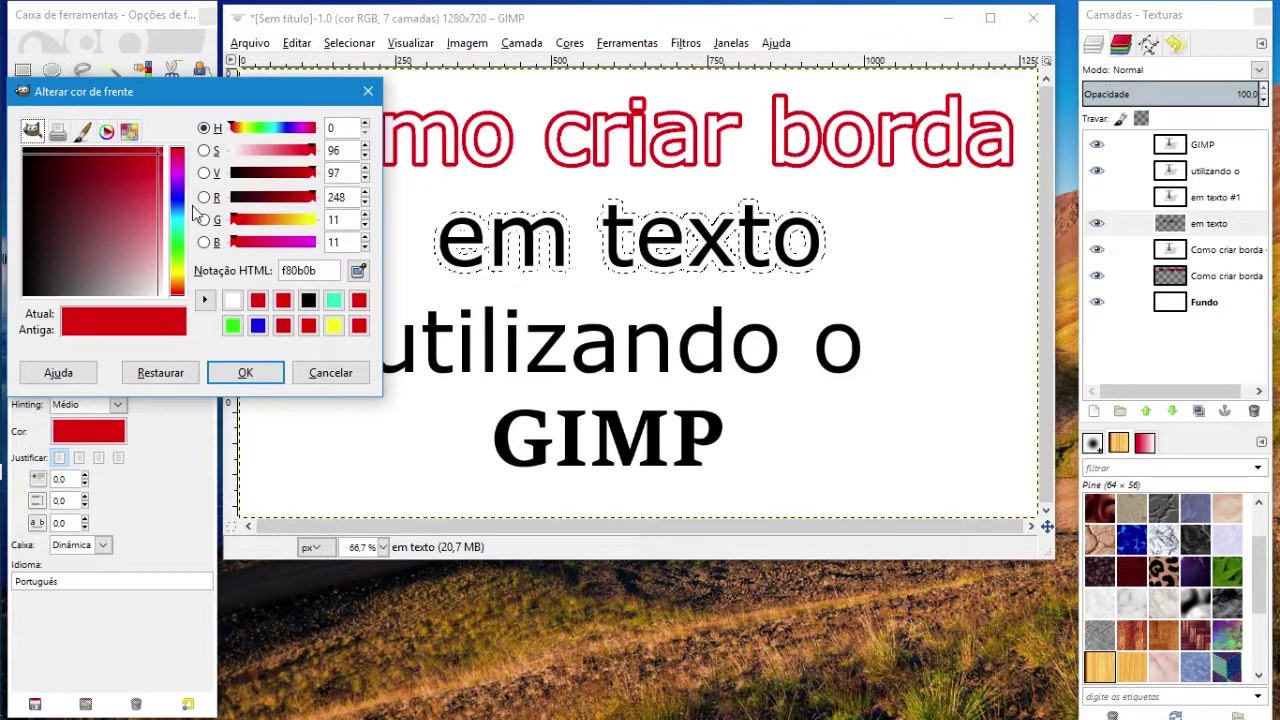
{"action": "left_click", "coordinate": [174, 222]}
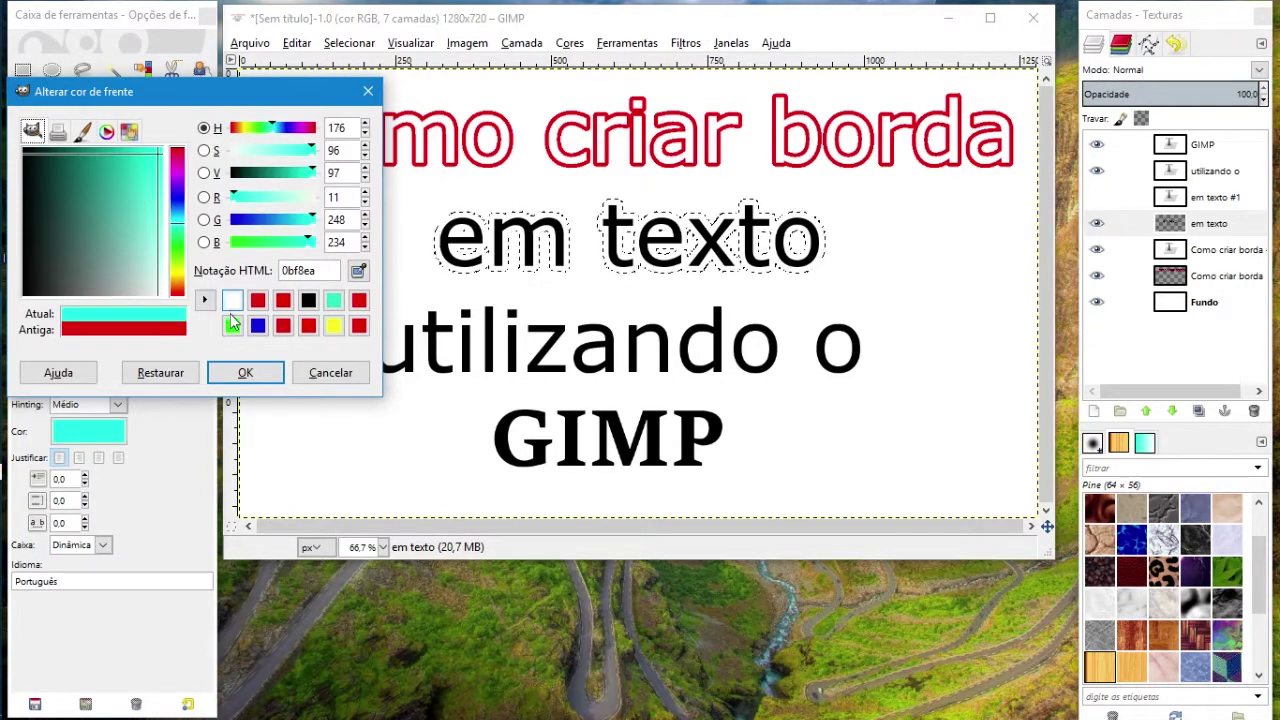
{"action": "left_click", "coordinate": [134, 160]}
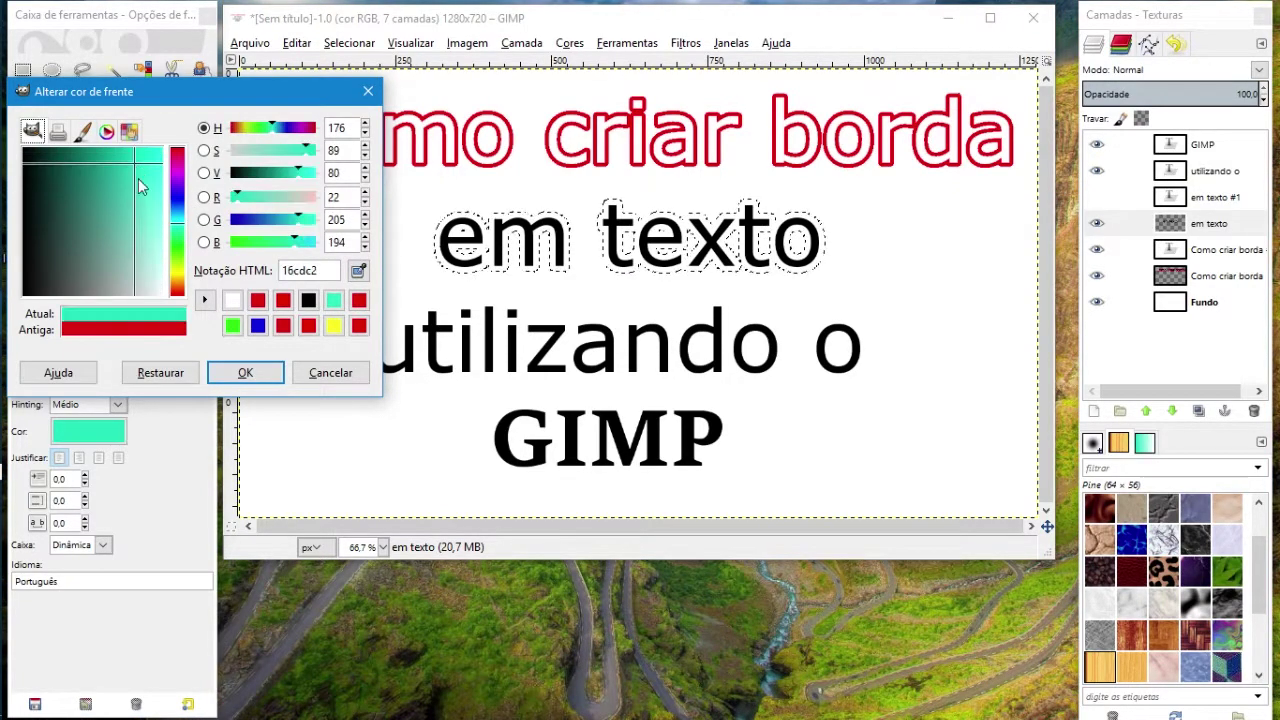
{"action": "left_click", "coordinate": [250, 374]}
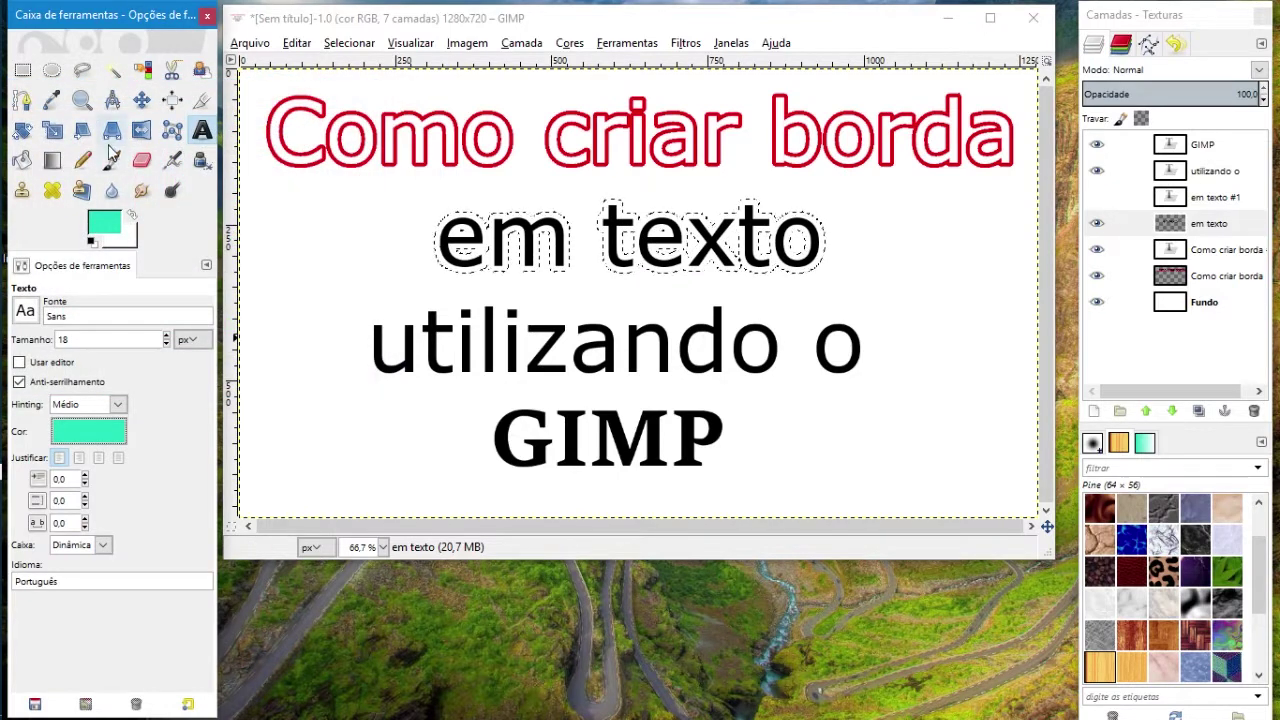
Bucket-fill the 'em texto' border band with cyan, then unhide and select 'em texto #1'
{"action": "left_click", "coordinate": [22, 162]}
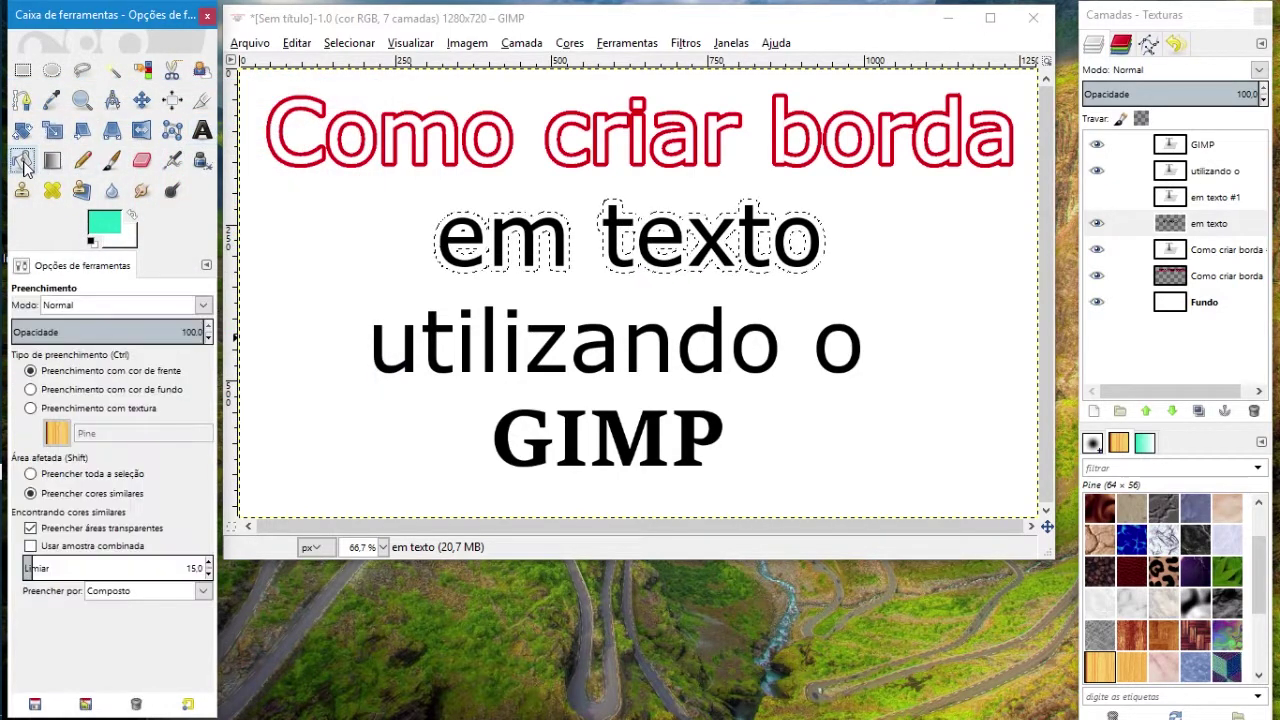
{"action": "left_click", "coordinate": [441, 256]}
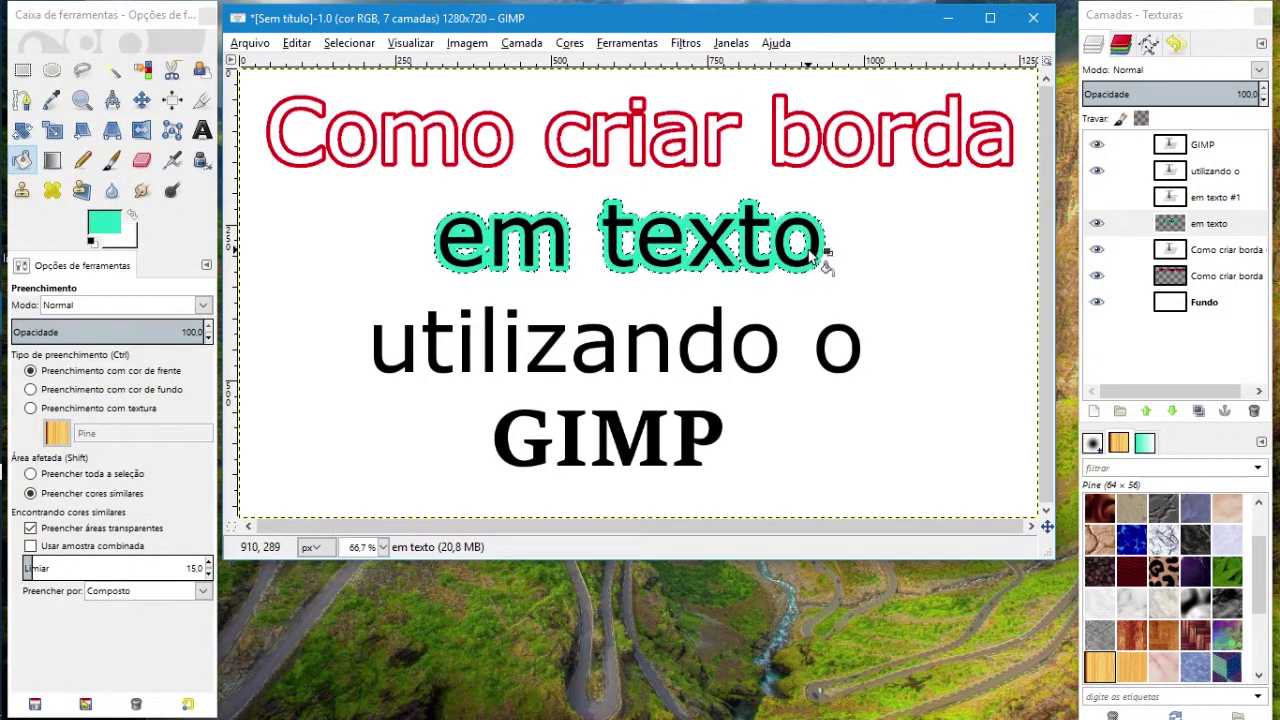
{"action": "left_click", "coordinate": [1104, 199]}
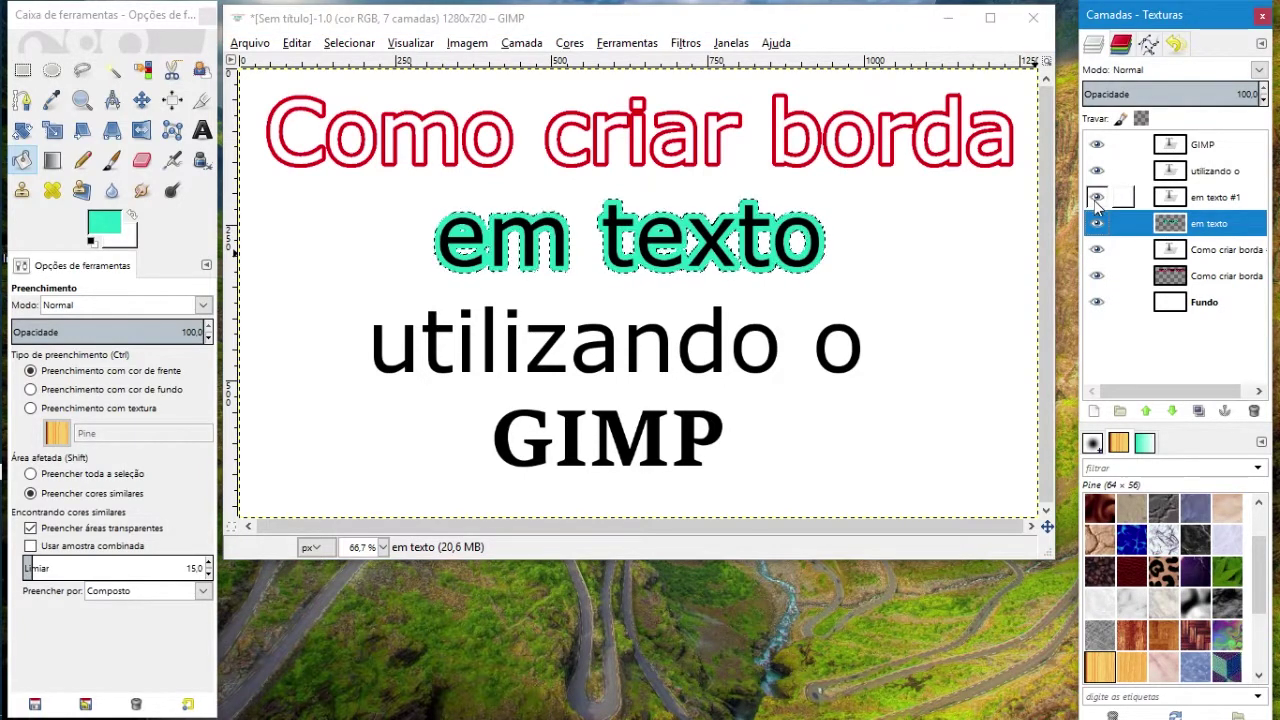
{"action": "left_click", "coordinate": [1205, 200]}
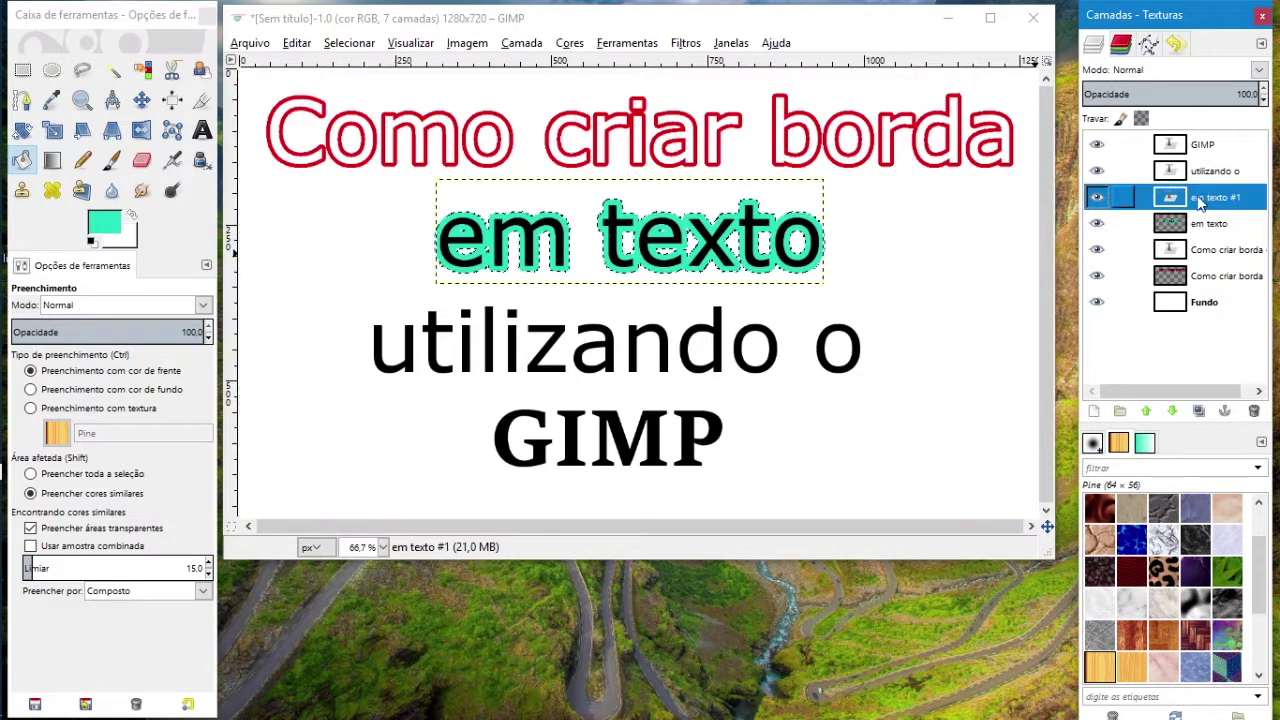
Select all the 'em texto #1' text and change its colour to white ffffff
{"action": "left_click", "coordinate": [201, 130]}
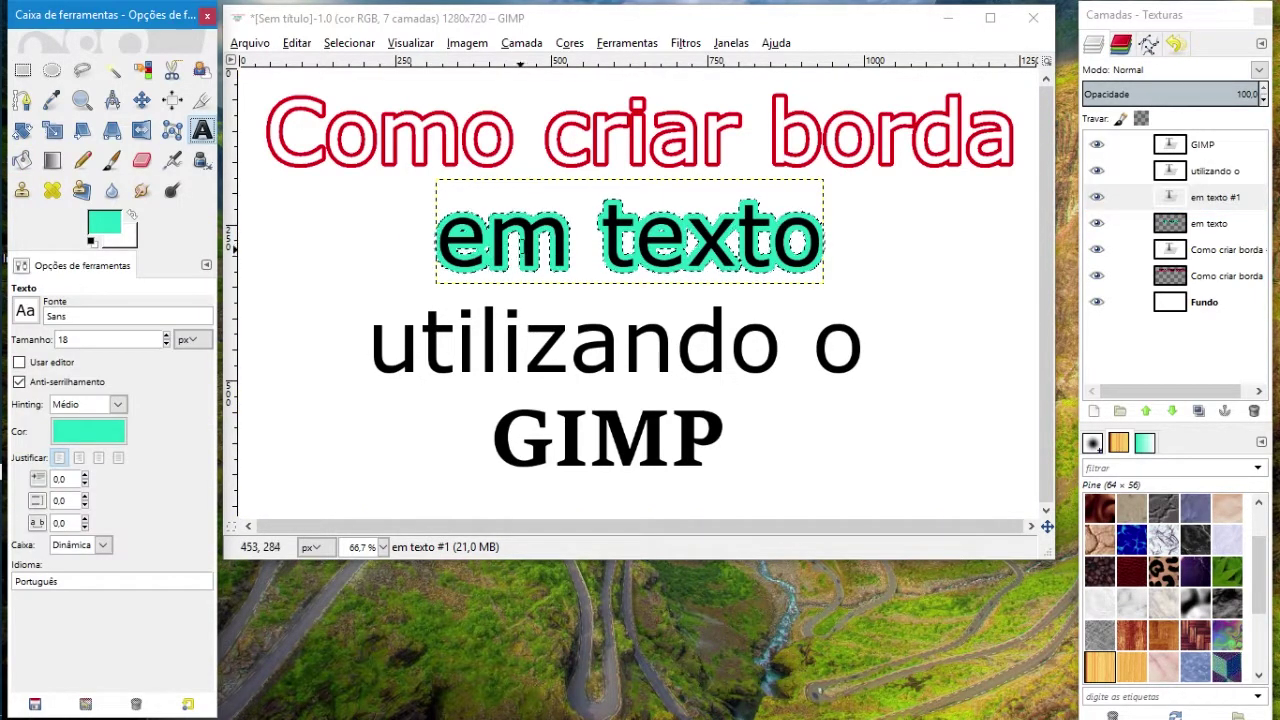
{"action": "triple_click", "coordinate": [521, 245]}
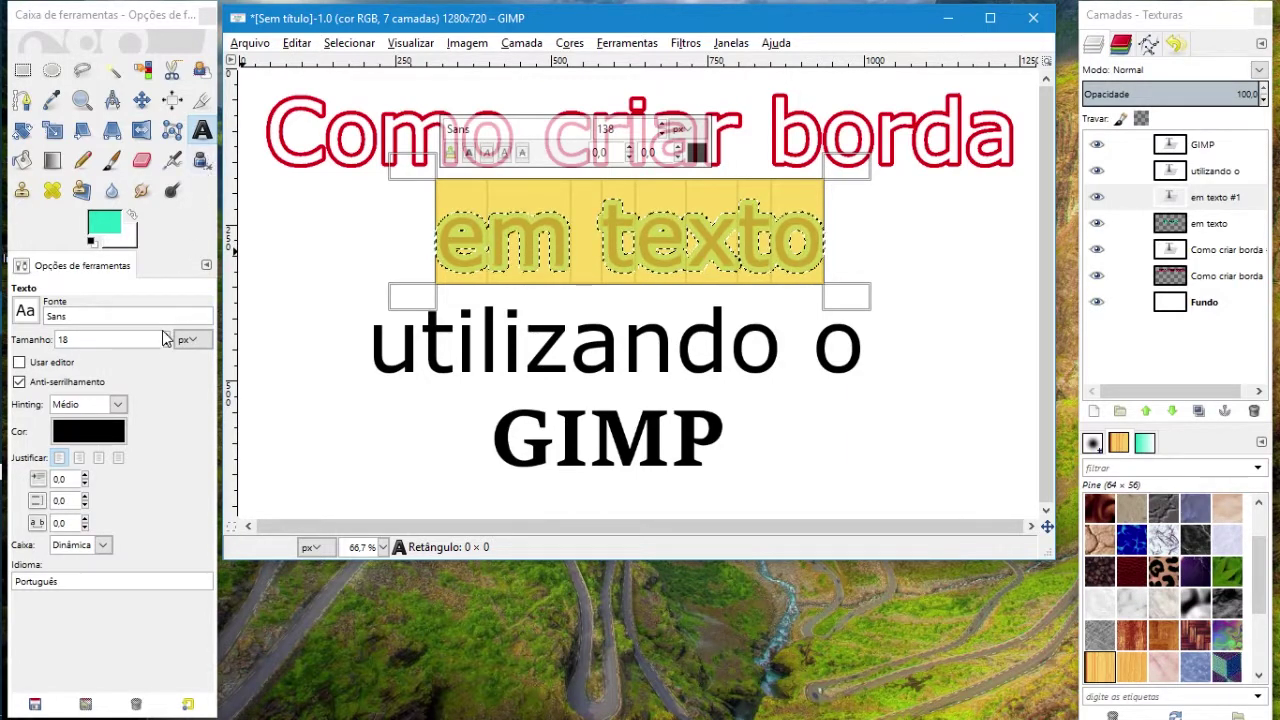
{"action": "left_click", "coordinate": [110, 428]}
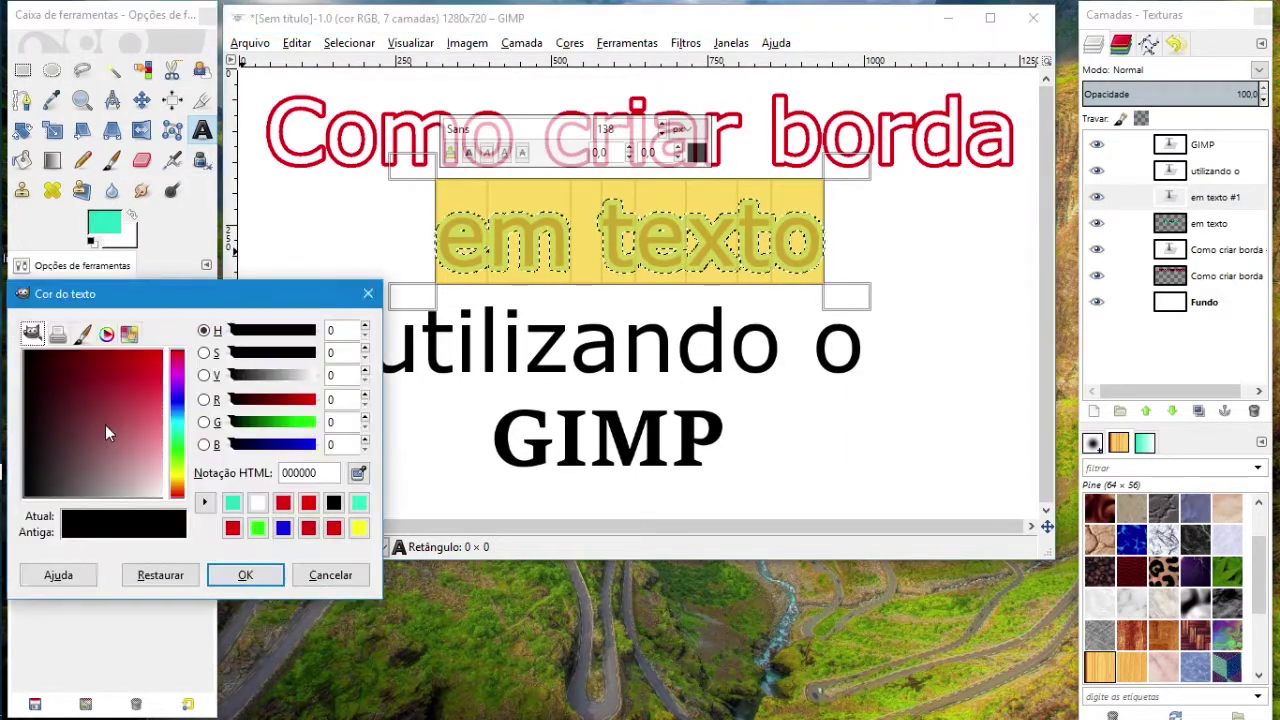
{"action": "left_click", "coordinate": [162, 496]}
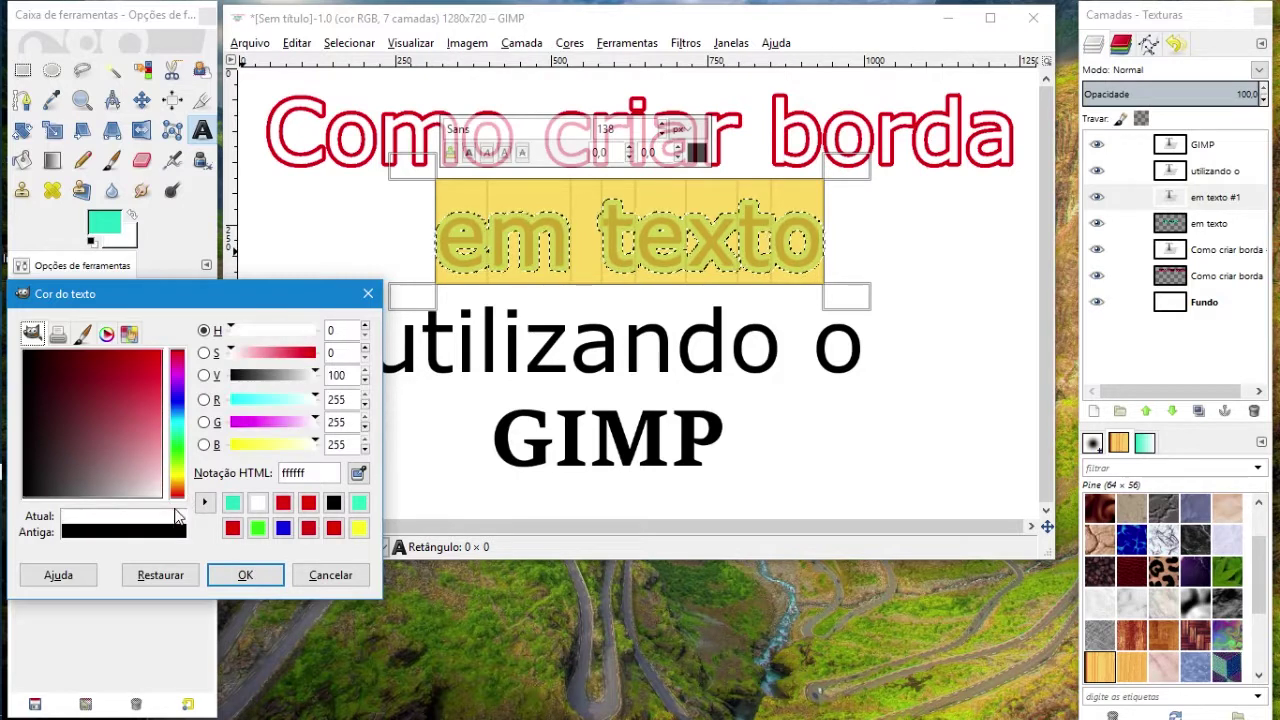
{"action": "left_click", "coordinate": [247, 575]}
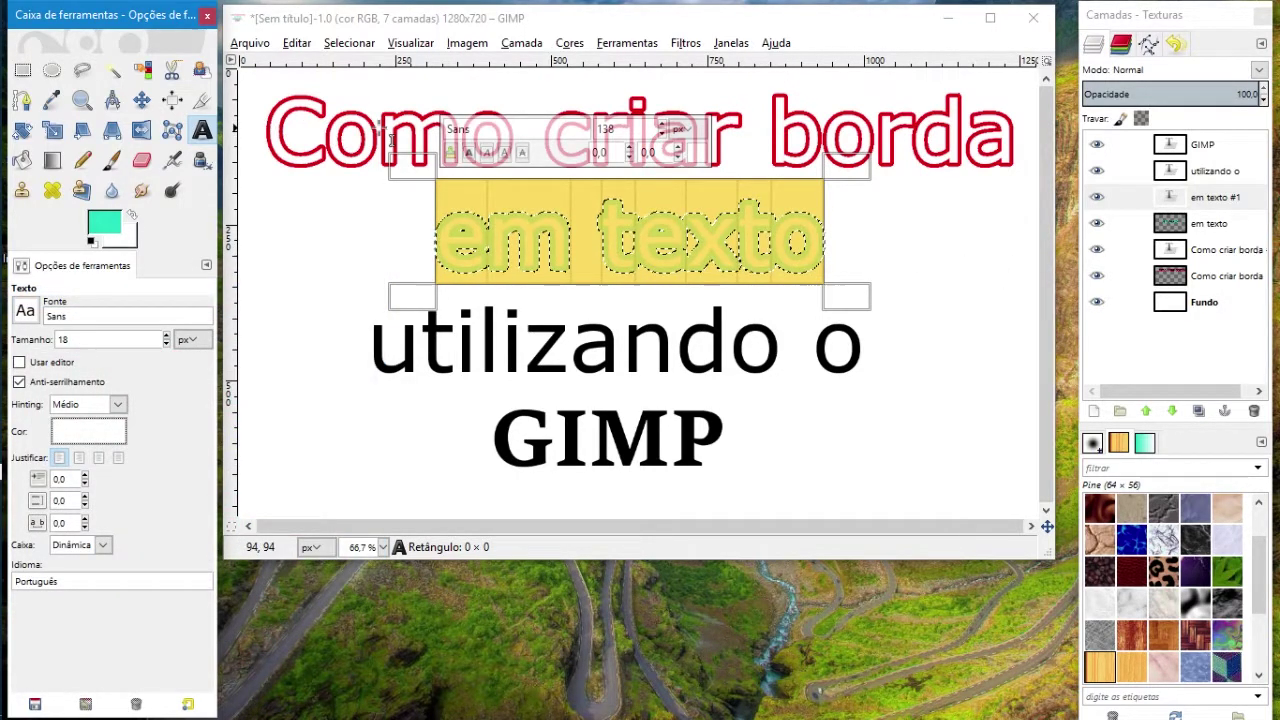
{"action": "left_click", "coordinate": [1206, 168]}
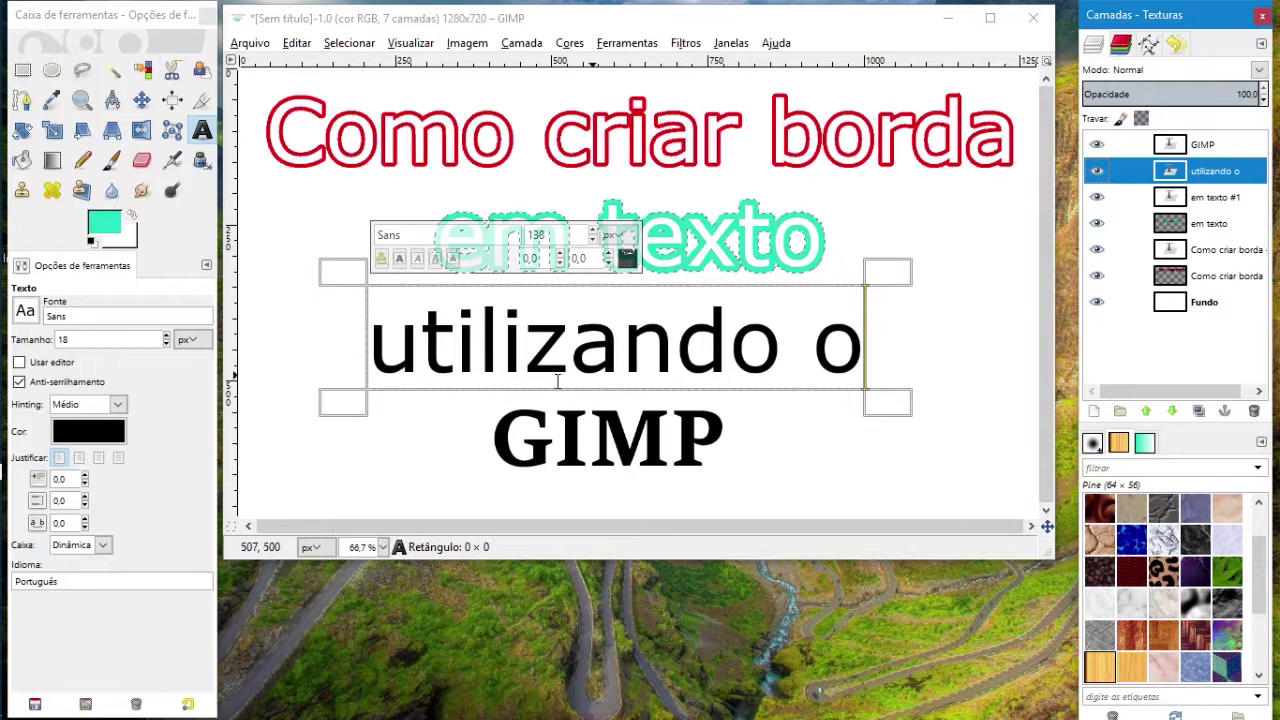
Duplicate the 'utilizando o' layer and hide the 'utilizando o #1' copy
{"action": "right_click", "coordinate": [1193, 173]}
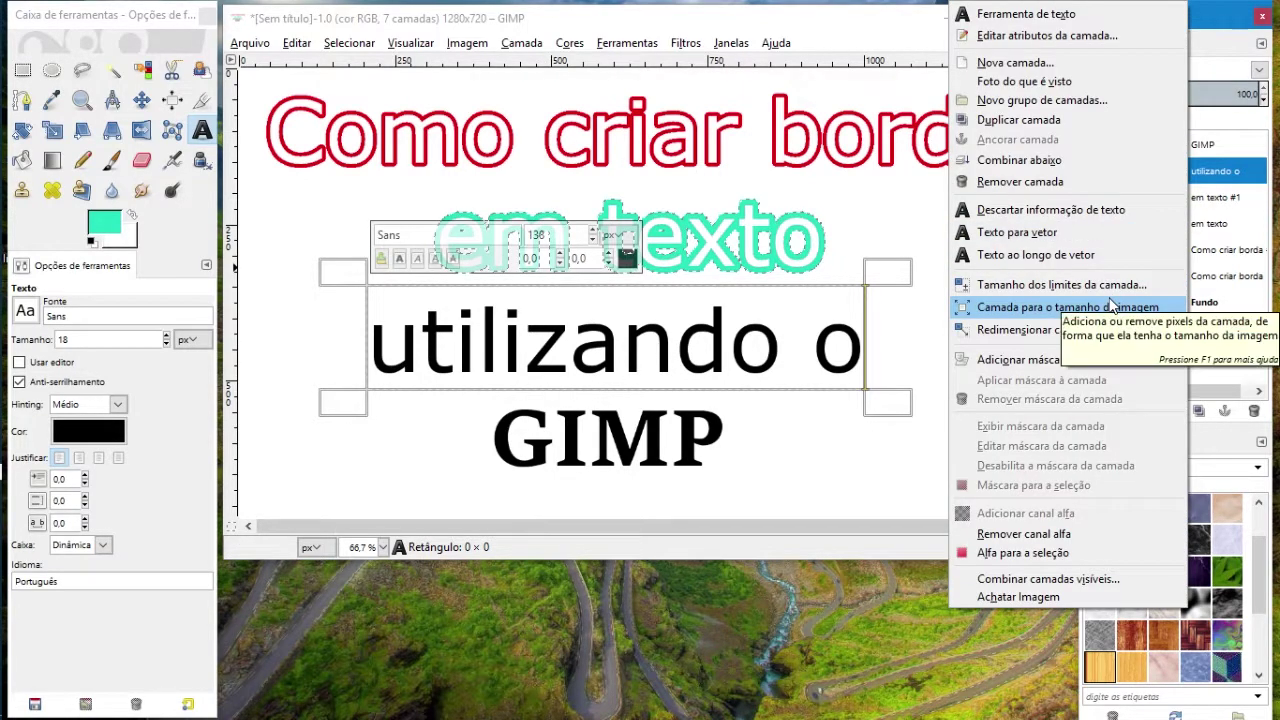
{"action": "left_click", "coordinate": [1097, 120]}
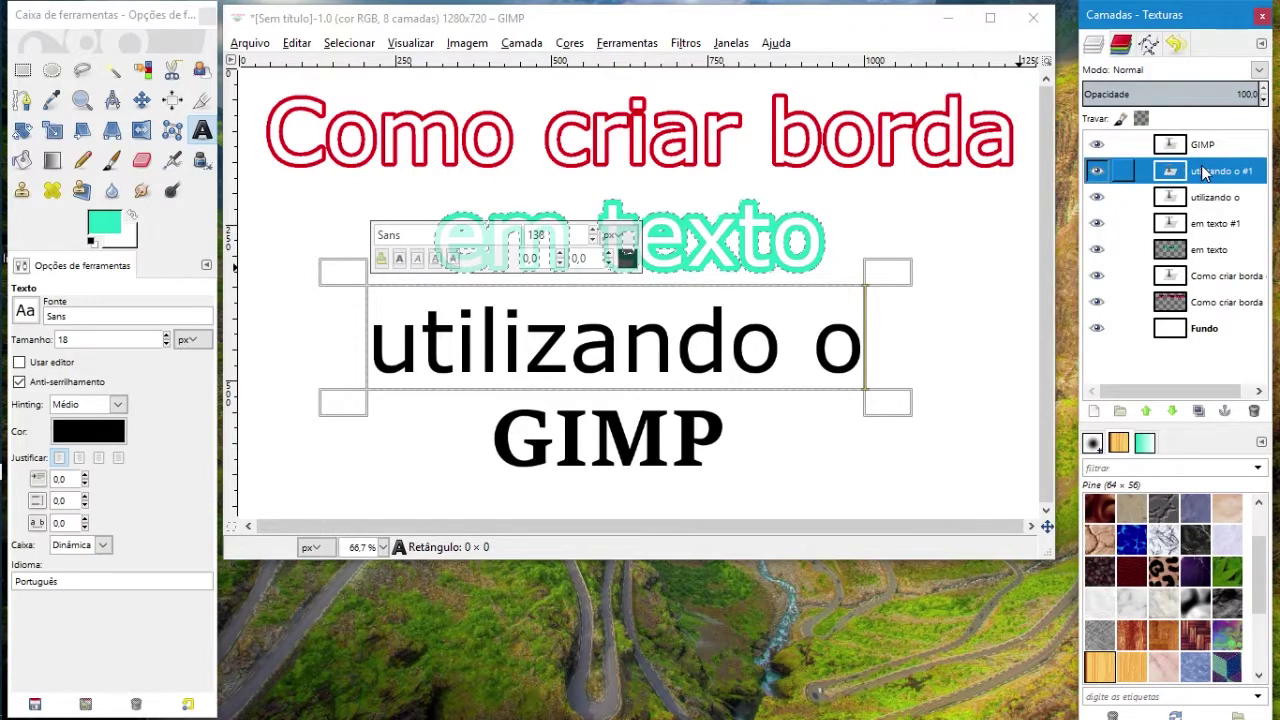
{"action": "right_click", "coordinate": [1205, 172]}
{"action": "left_click", "coordinate": [1245, 213]}
{"action": "left_click", "coordinate": [1097, 171]}
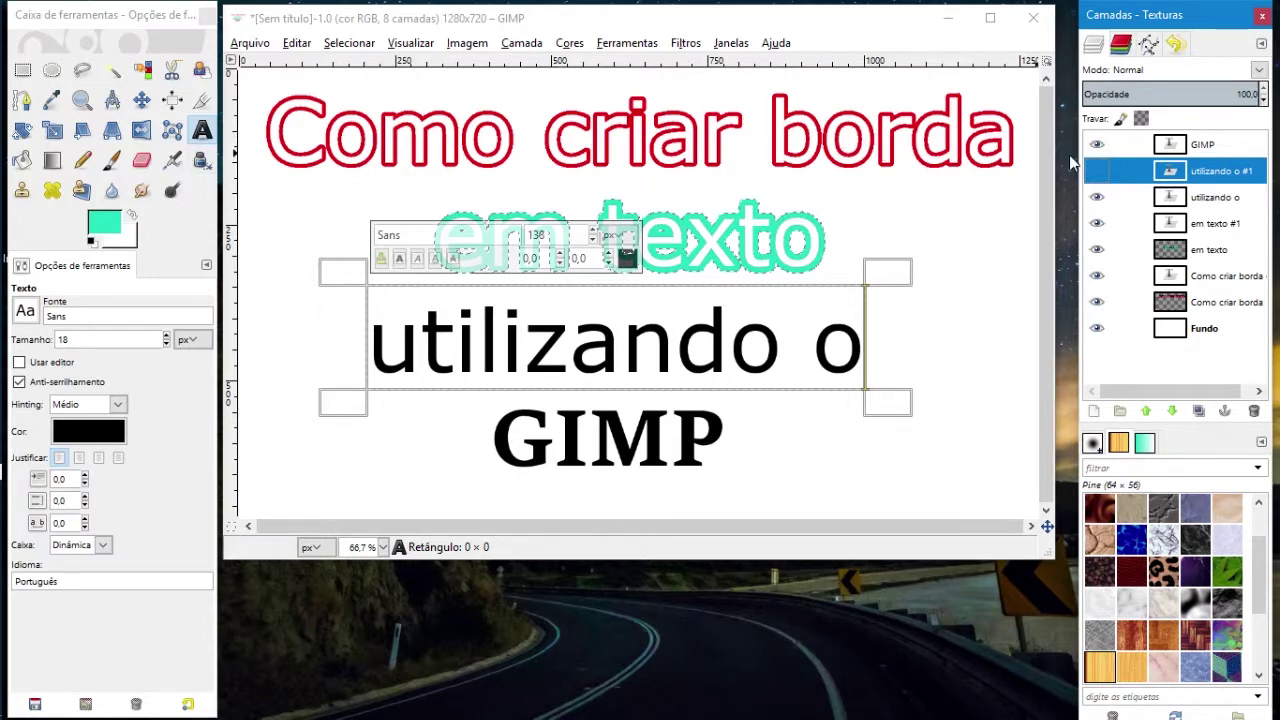
Resize the original 'utilizando o' layer to the full 1280×720 image
{"action": "left_click", "coordinate": [1198, 199]}
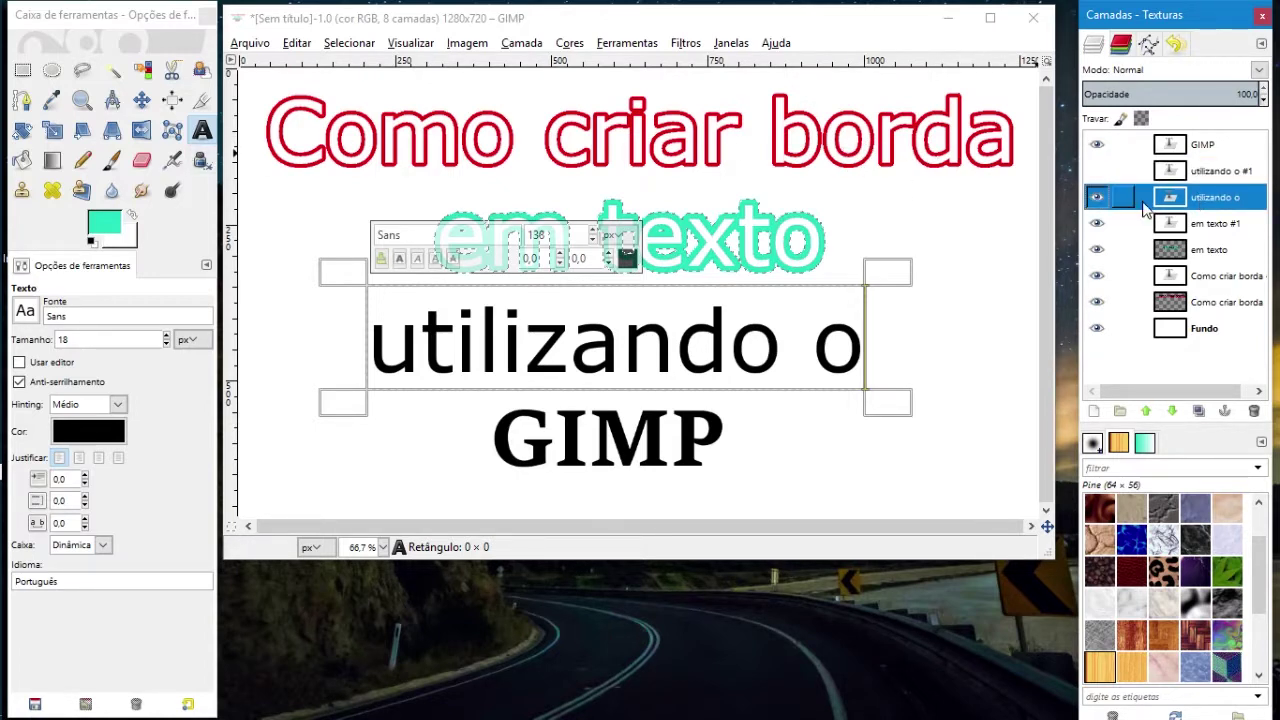
{"action": "right_click", "coordinate": [1178, 205]}
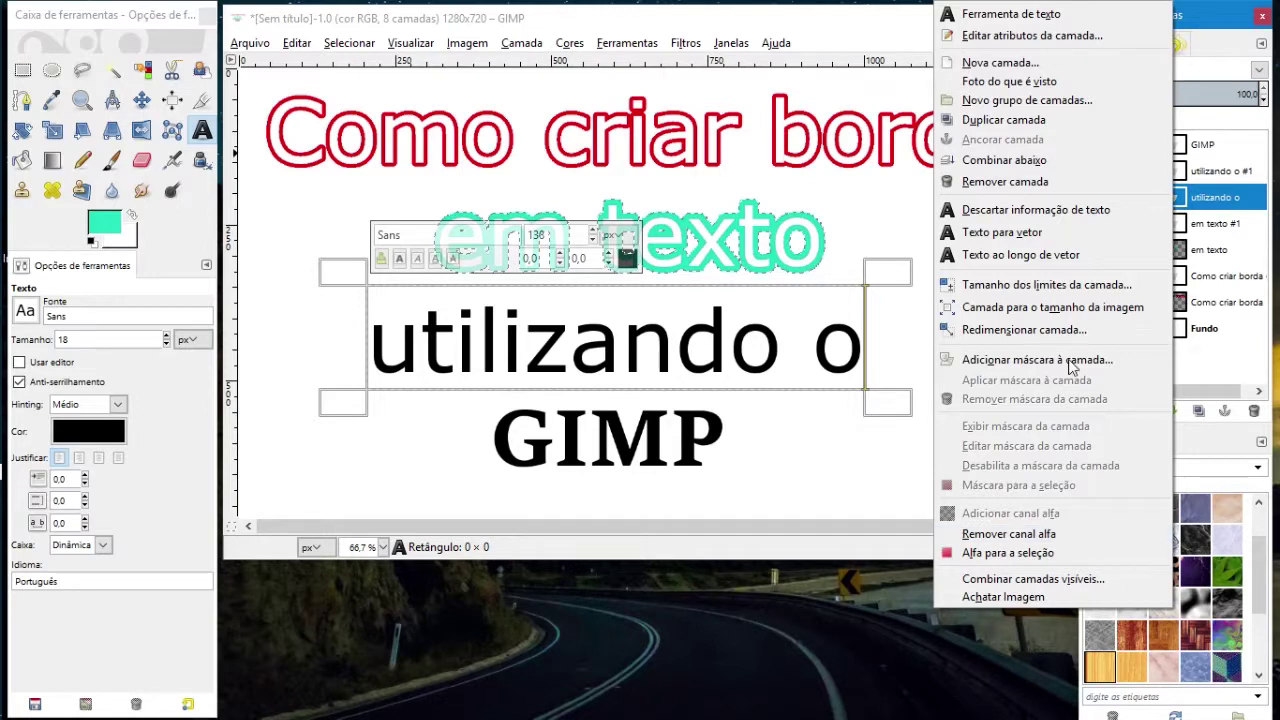
{"action": "left_click", "coordinate": [1078, 310]}
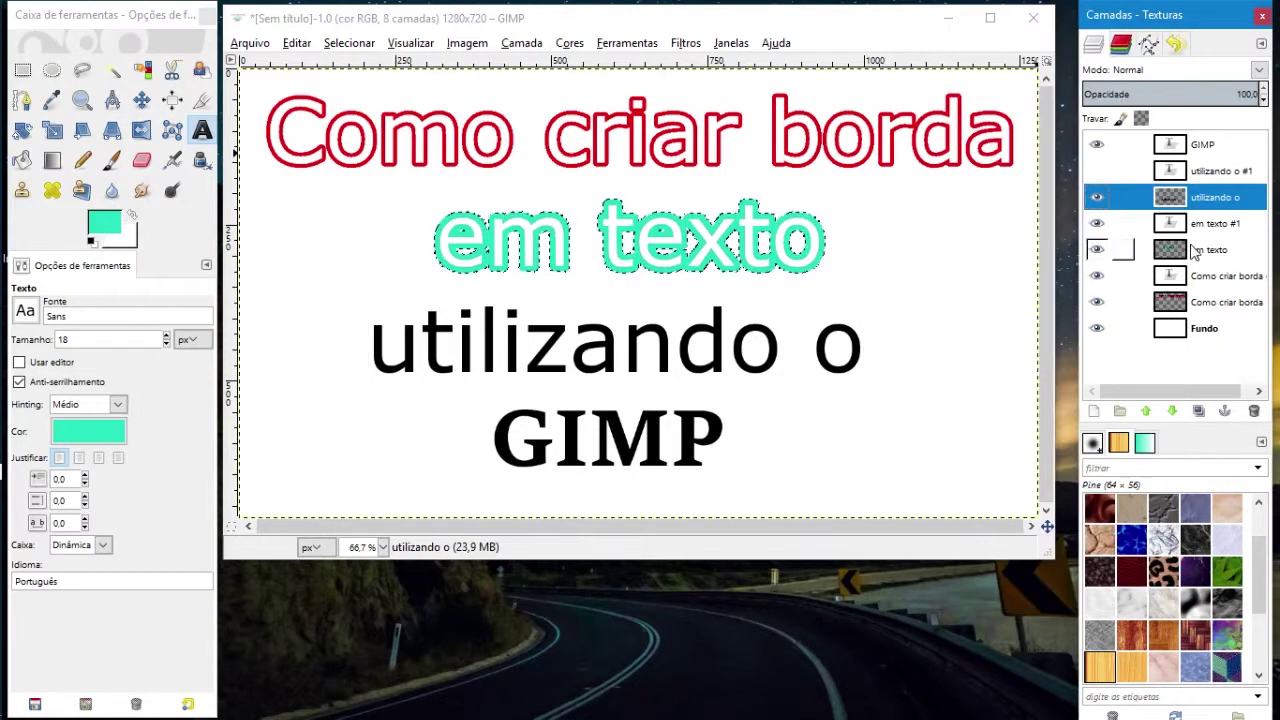
{"action": "right_click", "coordinate": [1198, 205]}
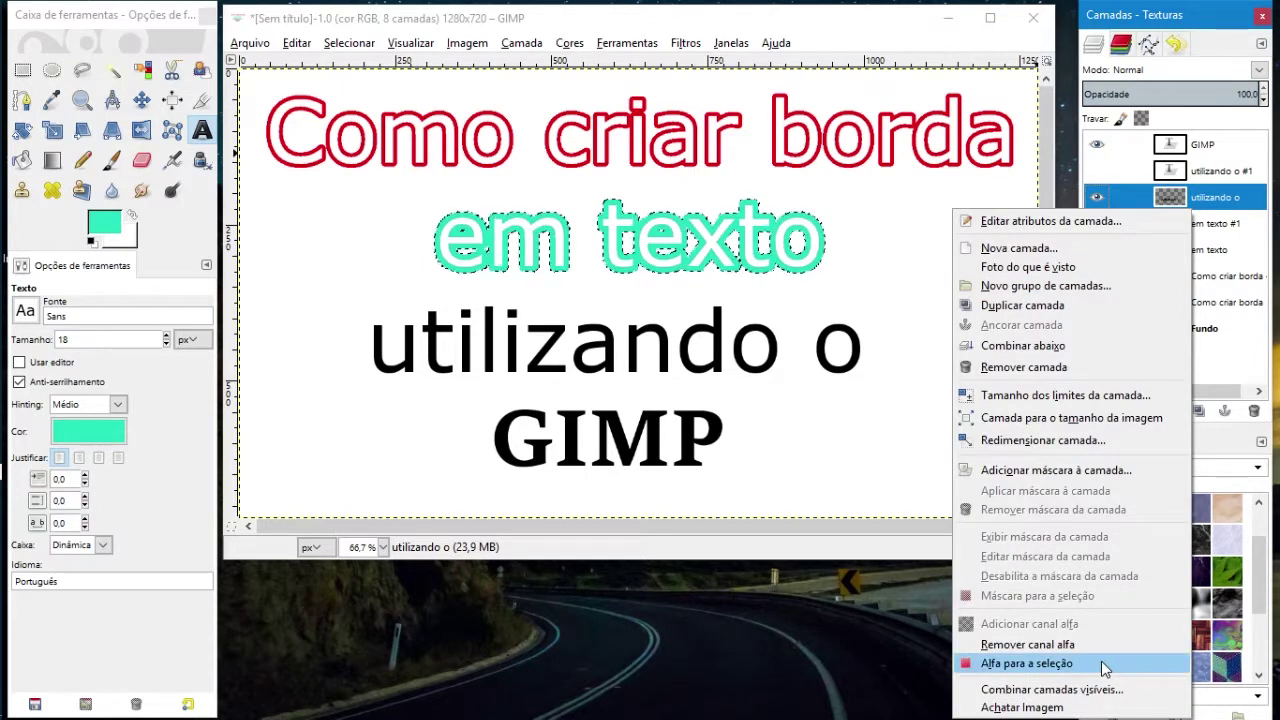
Select the 'utilizando o' letters from their alpha and grow a 15 px border
{"action": "left_click", "coordinate": [1103, 663]}
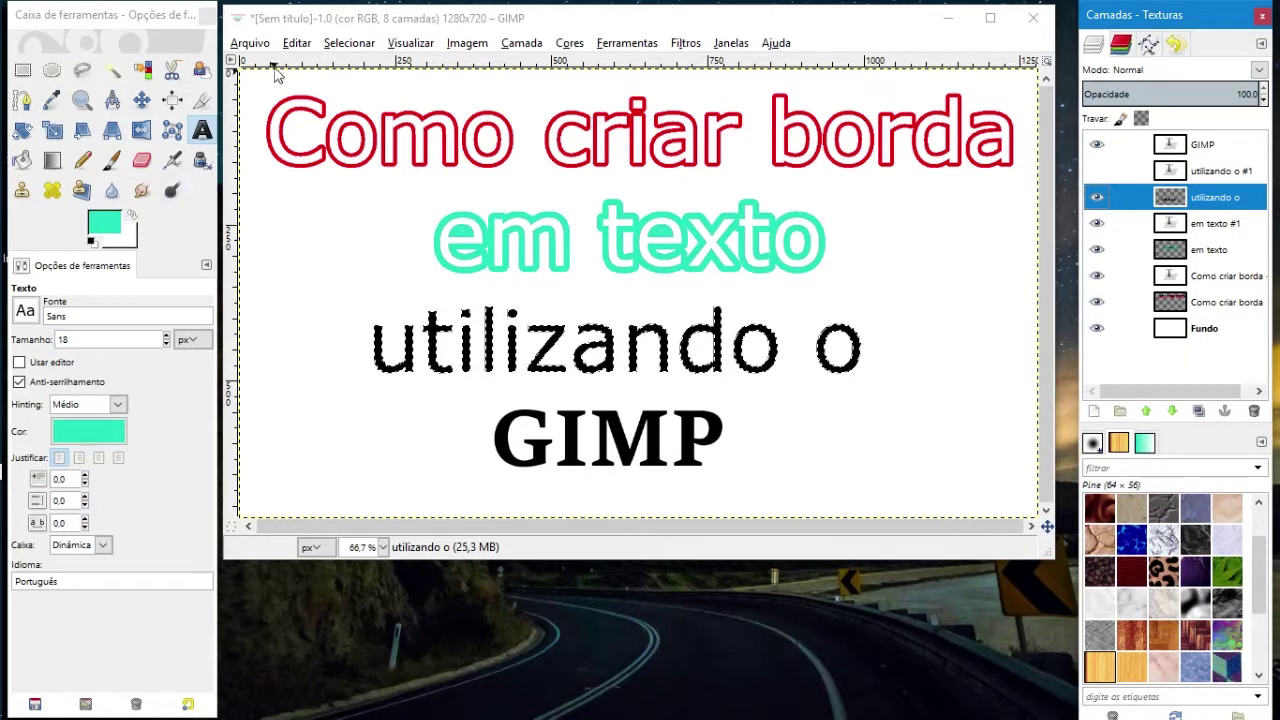
{"action": "left_click", "coordinate": [345, 43]}
{"action": "left_click", "coordinate": [379, 310]}
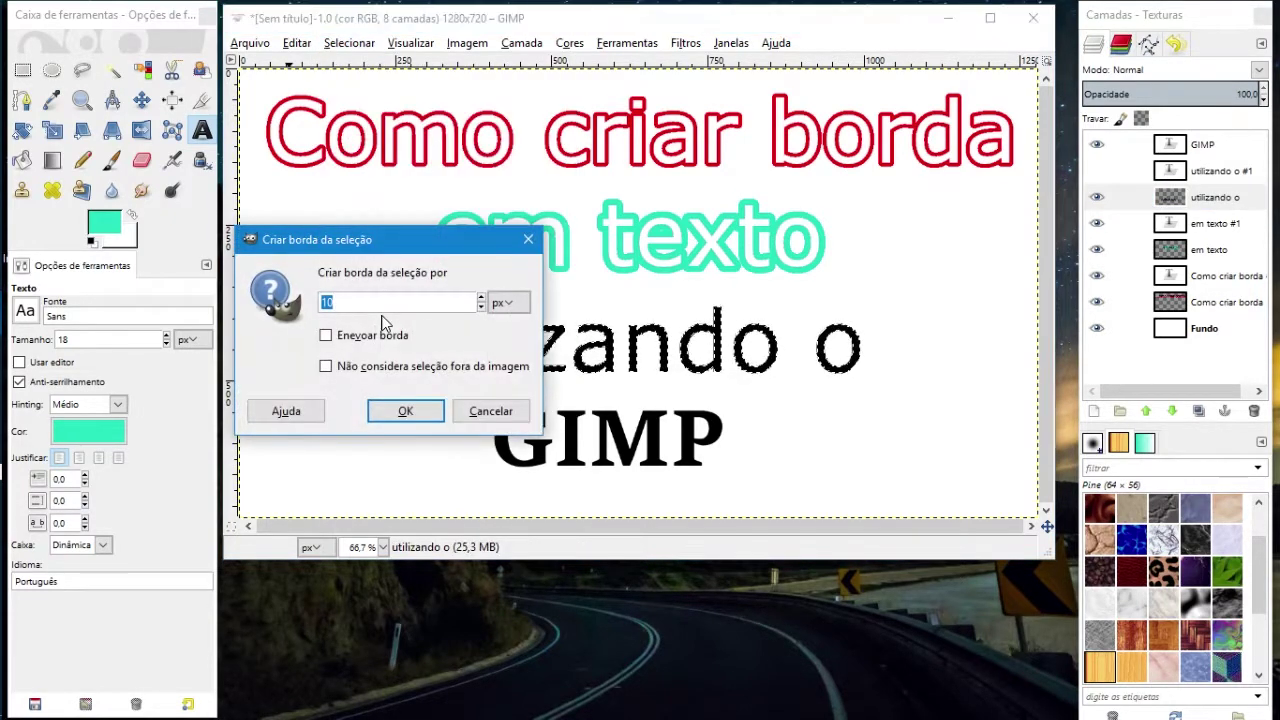
{"action": "type", "text": "1"}
{"action": "type", "text": "4"}
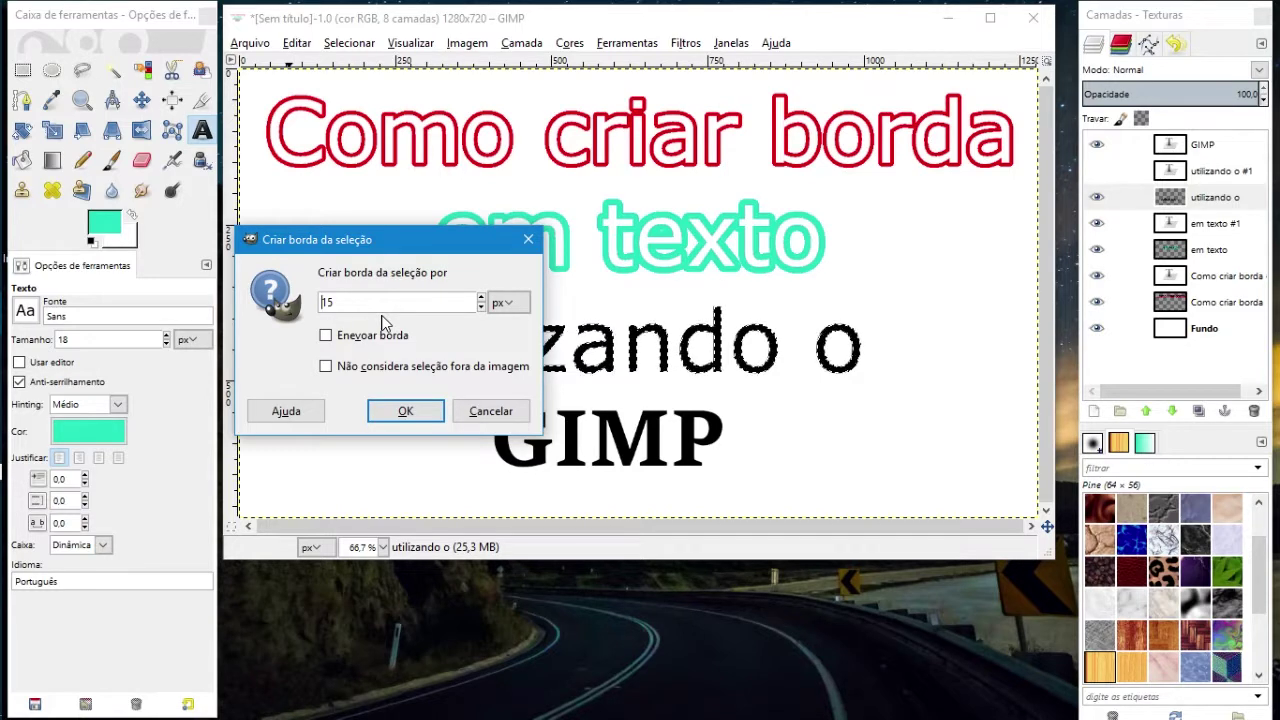
{"action": "key", "text": "Return"}
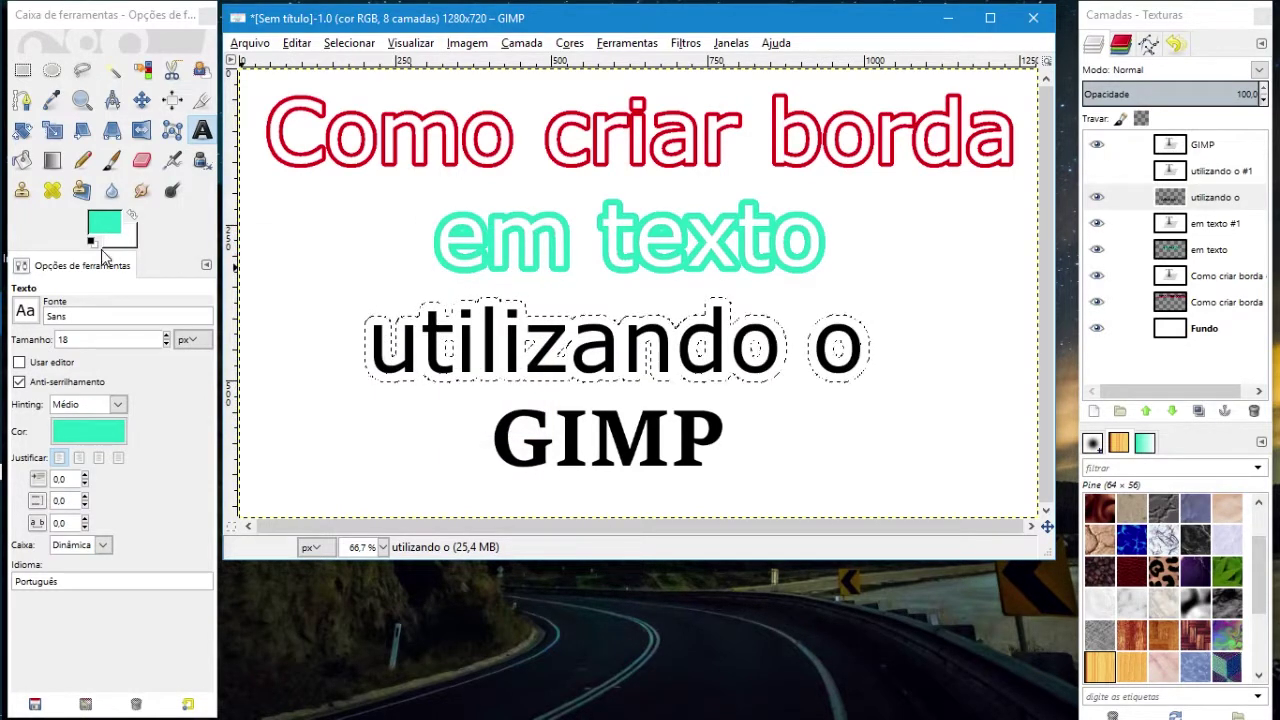
{"action": "left_click", "coordinate": [105, 226]}
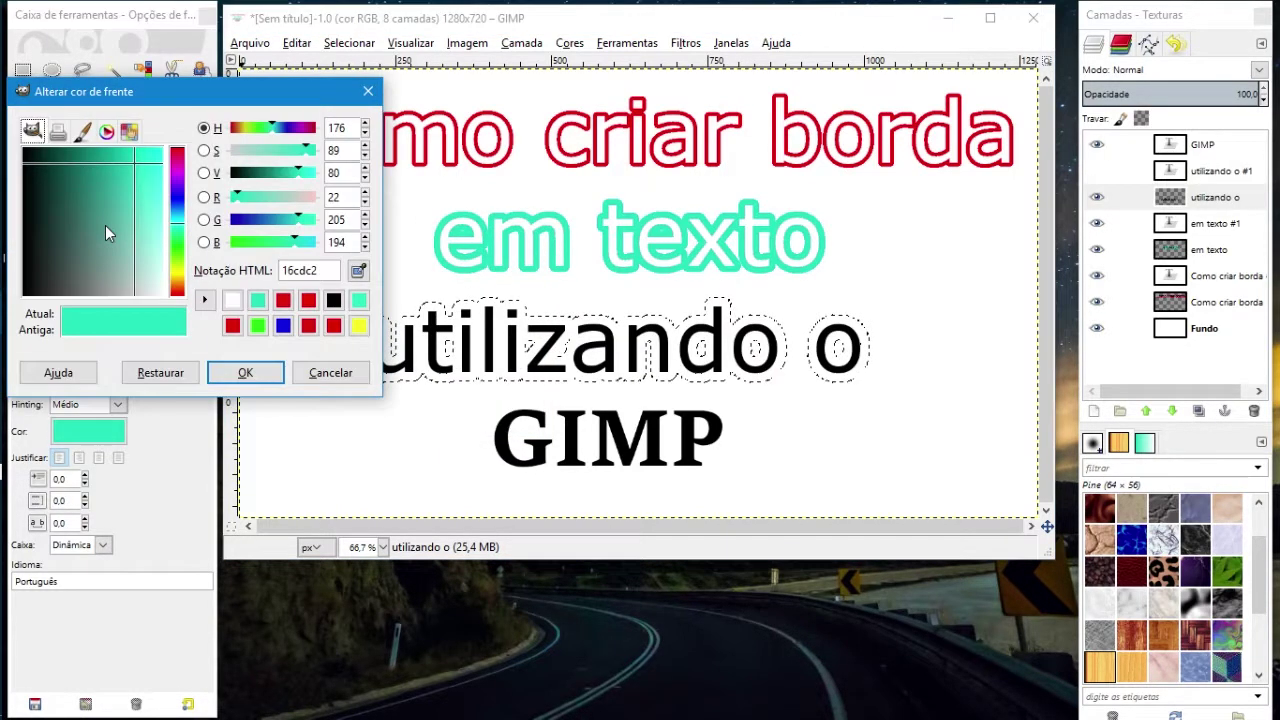
Set the foreground to green and bucket-fill the band around 'utilizando o'
{"action": "left_click", "coordinate": [177, 256]}
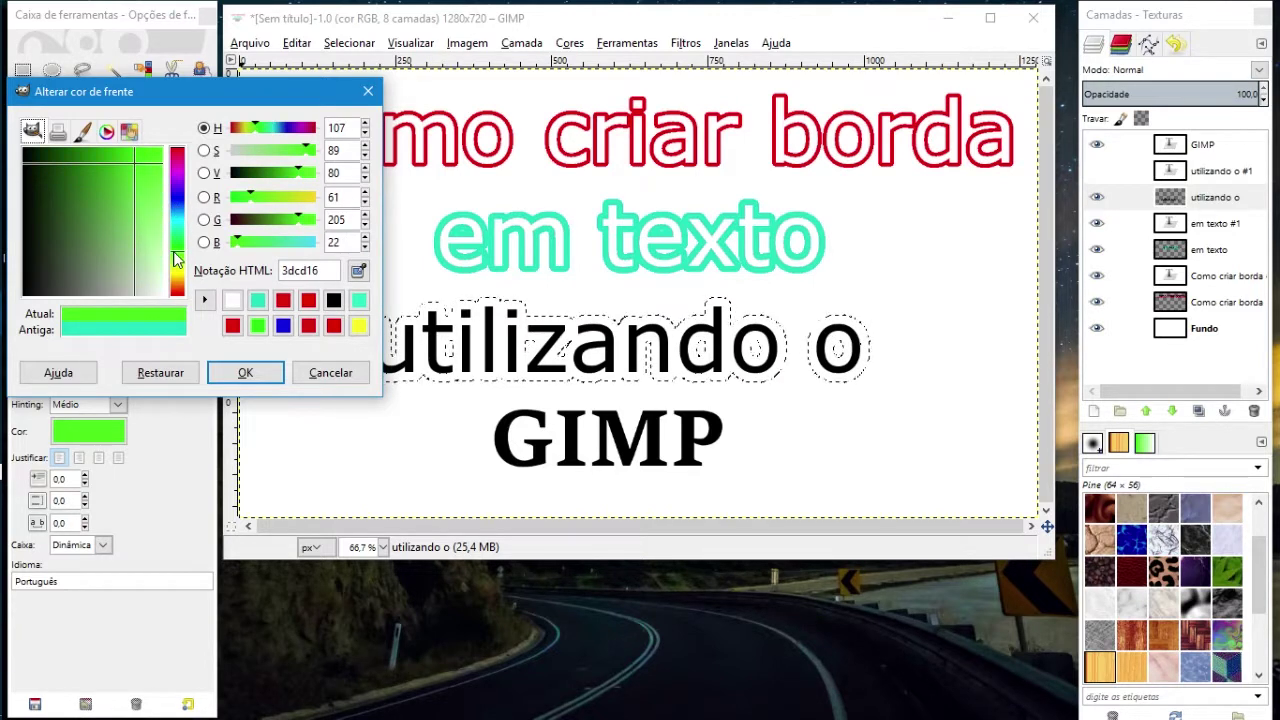
{"action": "left_click", "coordinate": [108, 170]}
{"action": "left_click", "coordinate": [226, 372]}
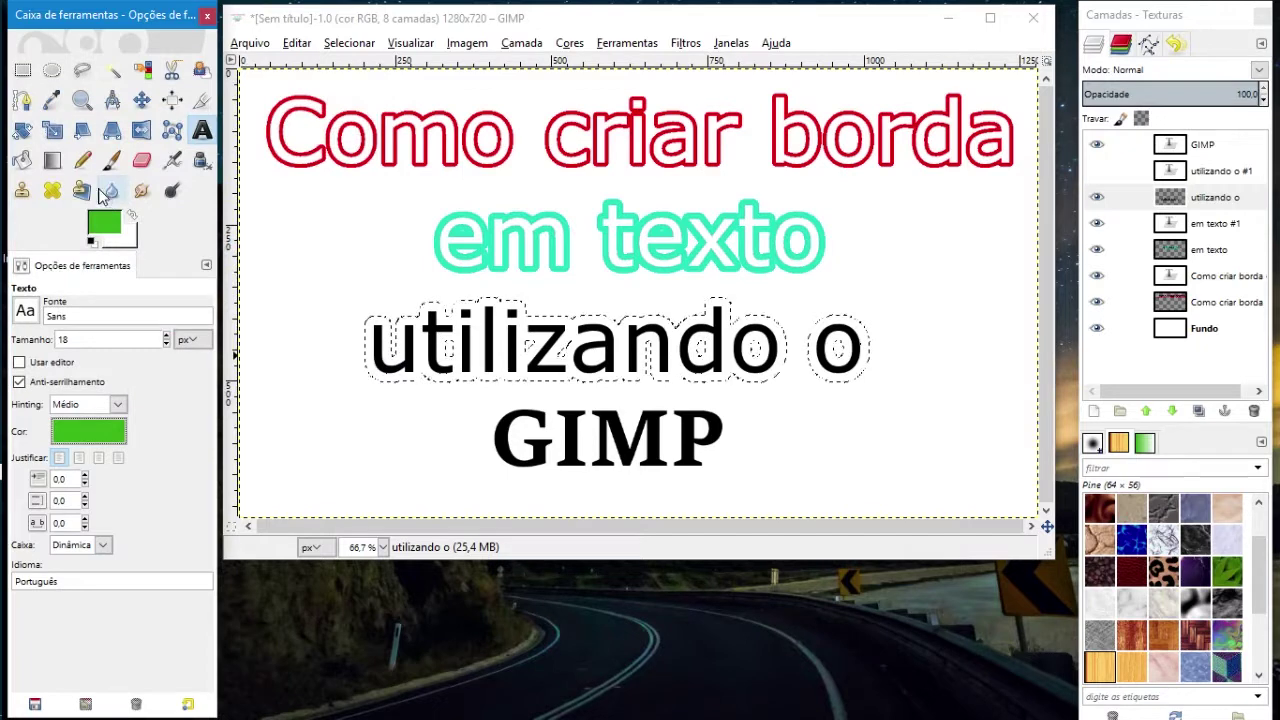
{"action": "left_click", "coordinate": [22, 160]}
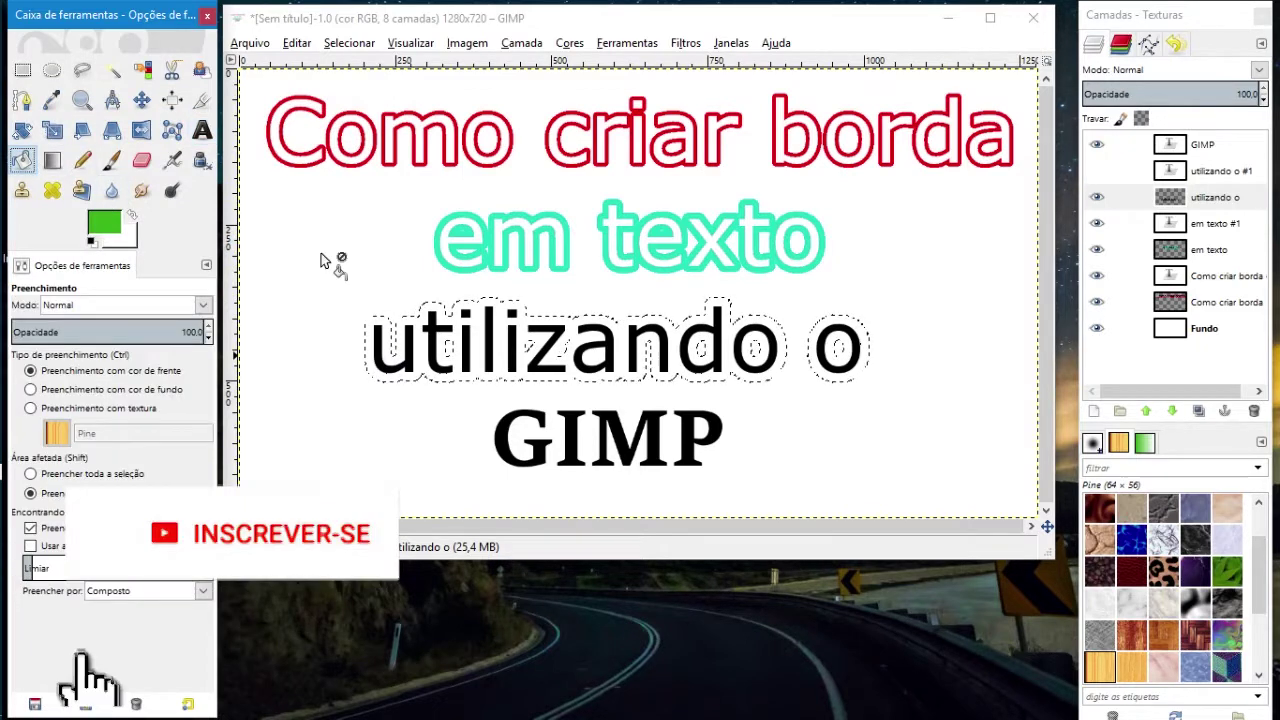
{"action": "left_click", "coordinate": [423, 343]}
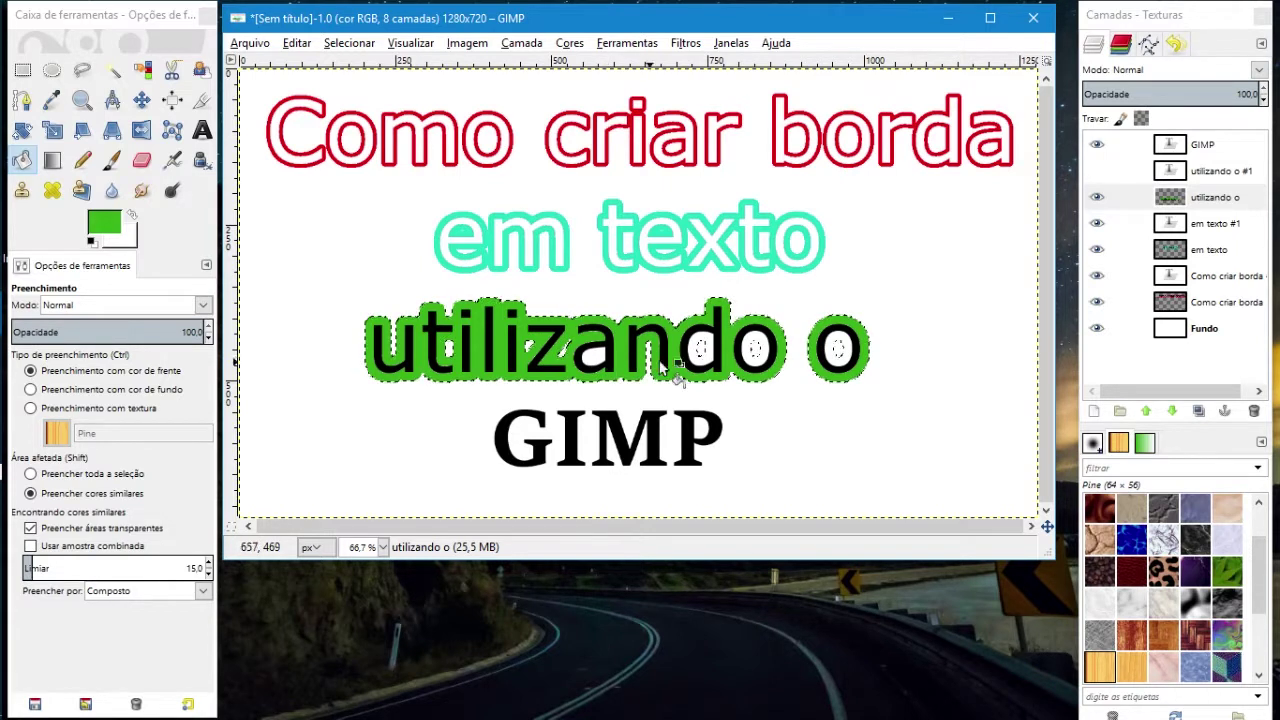
Fill the holes inside three letters, including the final 'o', with green
{"action": "left_click", "coordinate": [708, 350]}
{"action": "left_click", "coordinate": [753, 354]}
{"action": "left_click", "coordinate": [838, 350]}
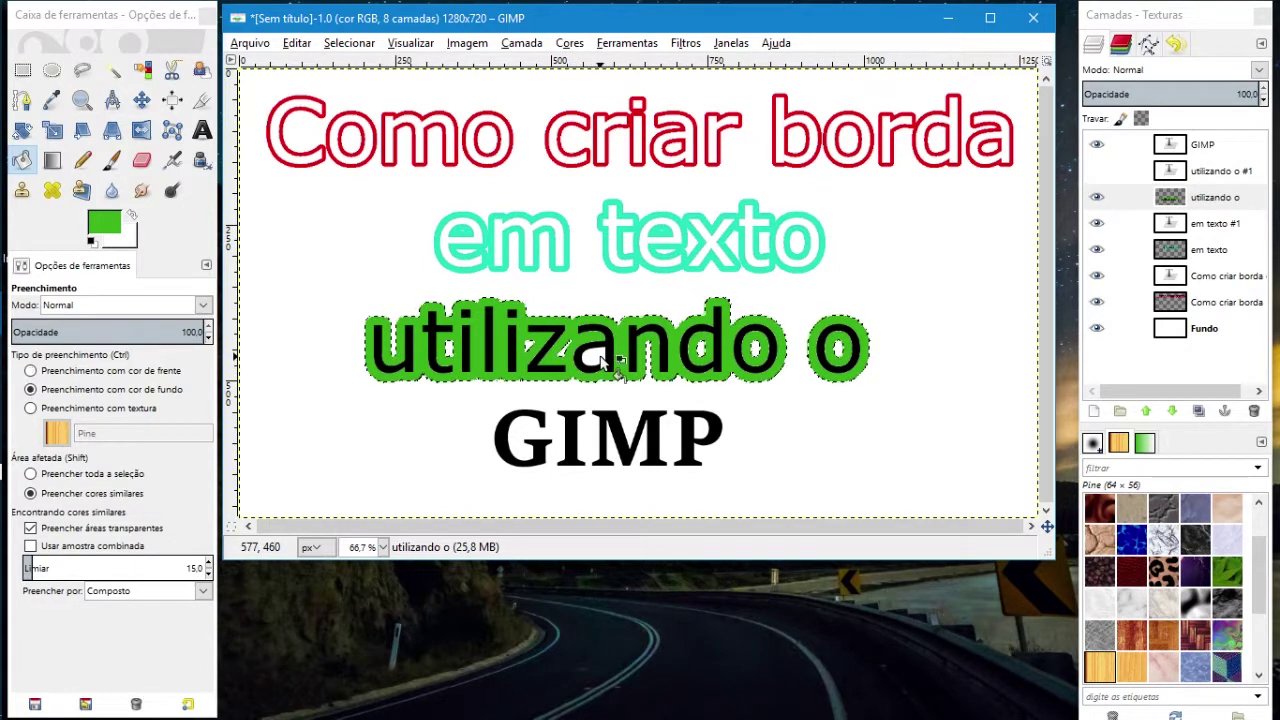
{"action": "scroll", "coordinate": [600, 363], "scroll_direction": "up", "scroll_amount": 3}
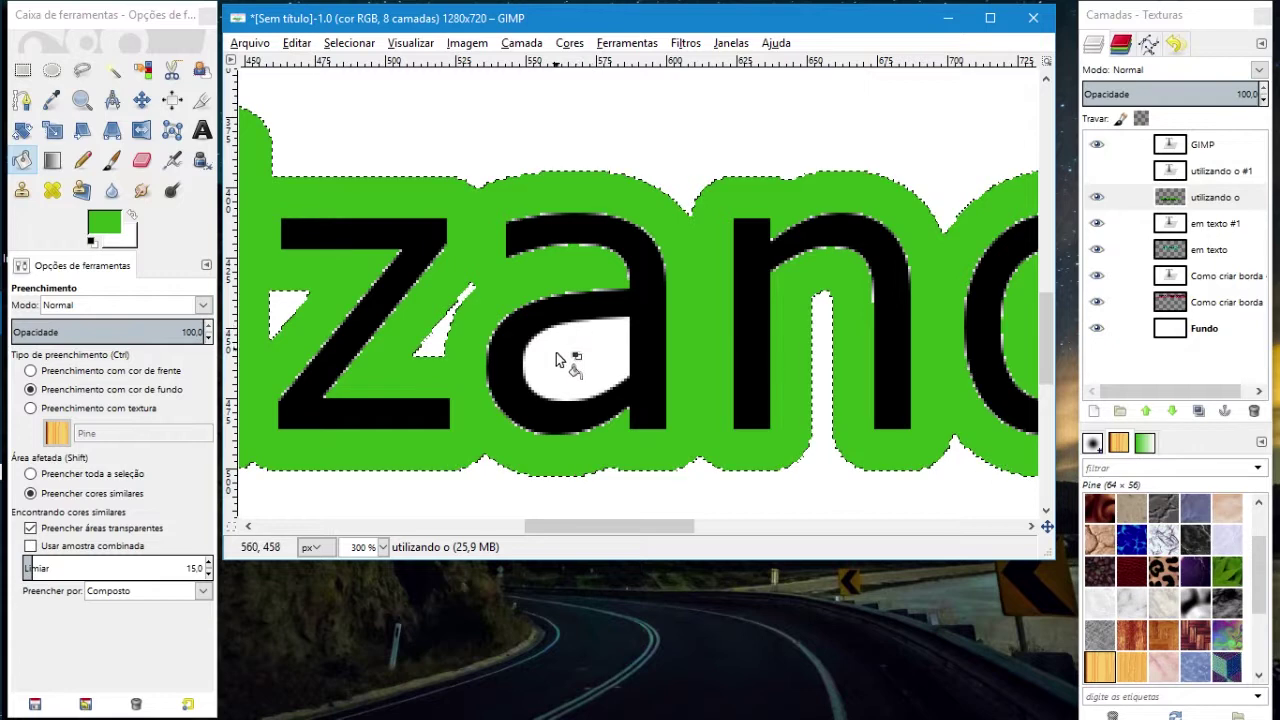
{"action": "scroll", "coordinate": [586, 354], "scroll_direction": "down", "scroll_amount": 1, "text": "ctrl"}
{"action": "scroll", "coordinate": [585, 352], "scroll_direction": "down", "scroll_amount": 2, "text": "ctrl"}
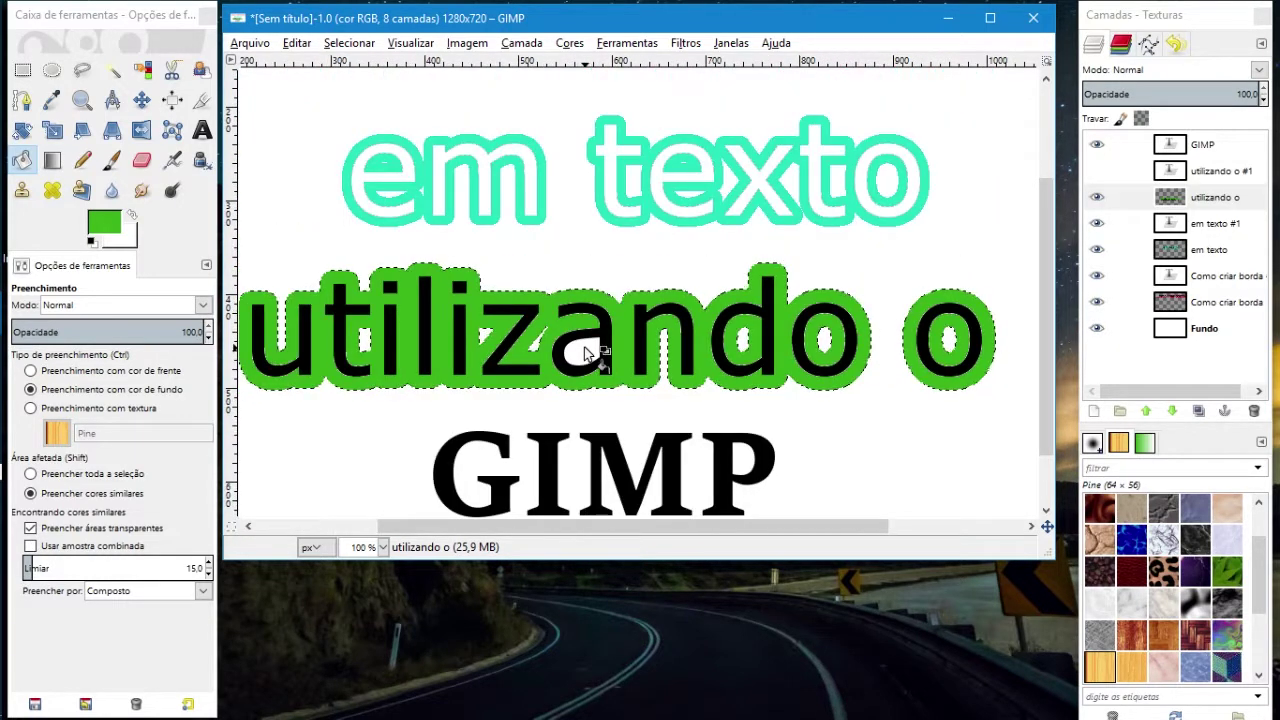
{"action": "scroll", "coordinate": [585, 352], "scroll_direction": "down", "scroll_amount": 1, "text": "ctrl"}
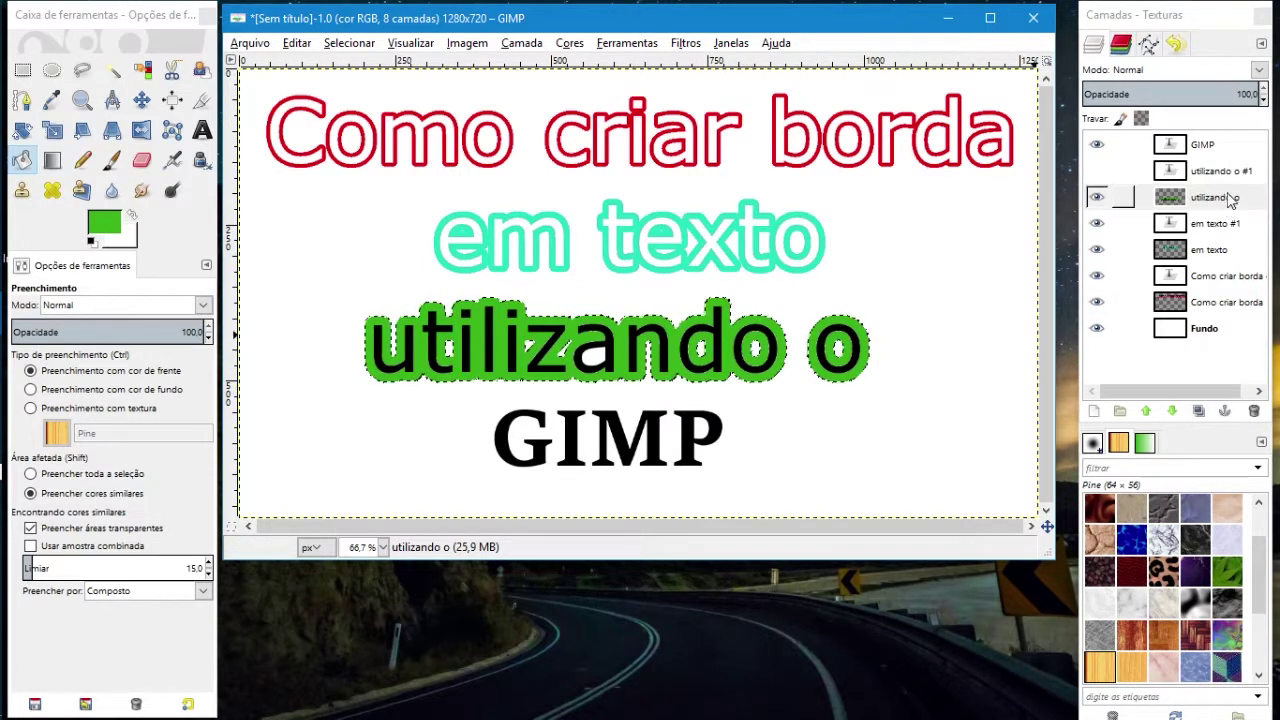
{"action": "left_click", "coordinate": [1203, 144]}
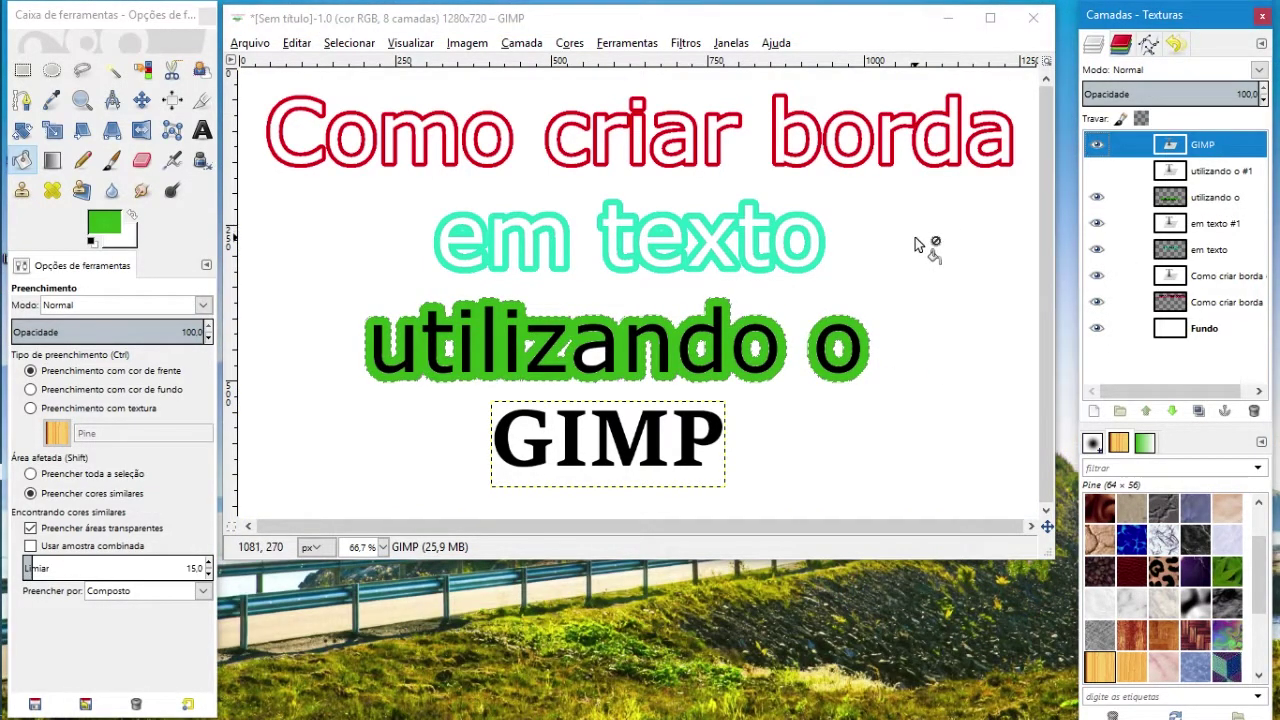
Unhide the 'utilizando o #1' copy and start editing its text with the Text tool
{"action": "scroll", "coordinate": [918, 245], "scroll_direction": "down", "scroll_amount": 1, "text": "ctrl"}
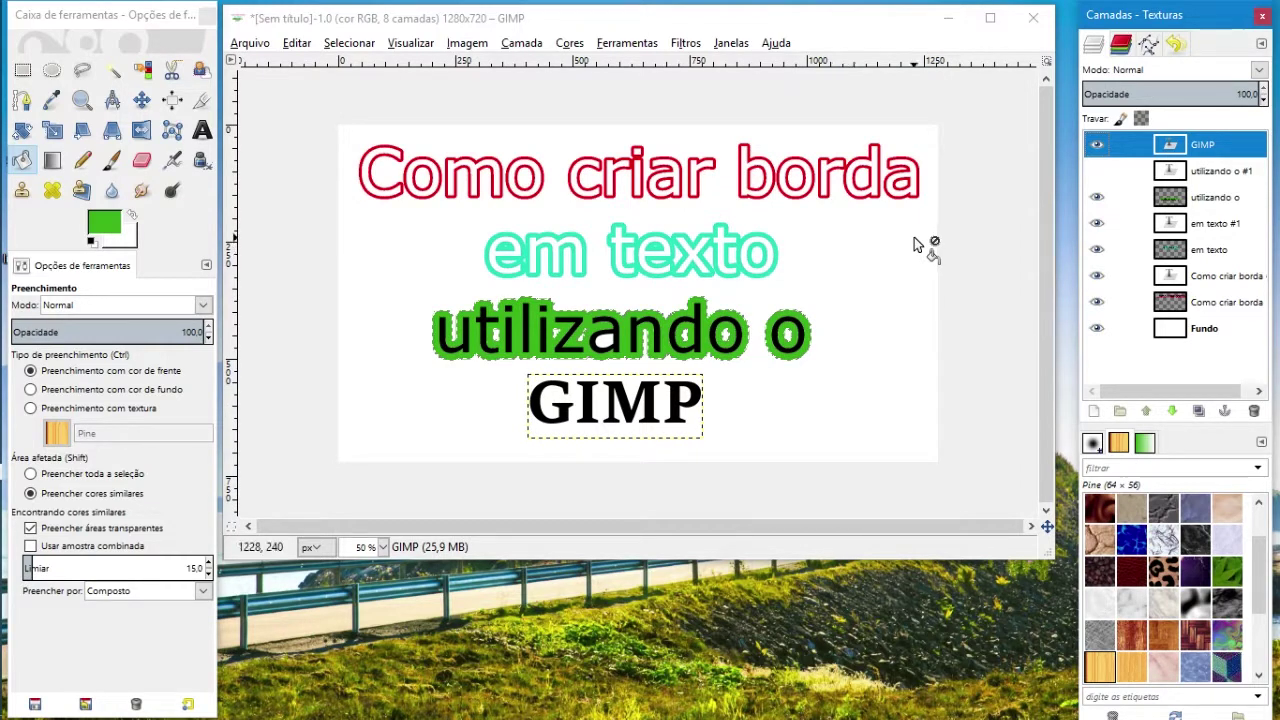
{"action": "left_click", "coordinate": [1210, 171]}
{"action": "left_click", "coordinate": [1097, 171]}
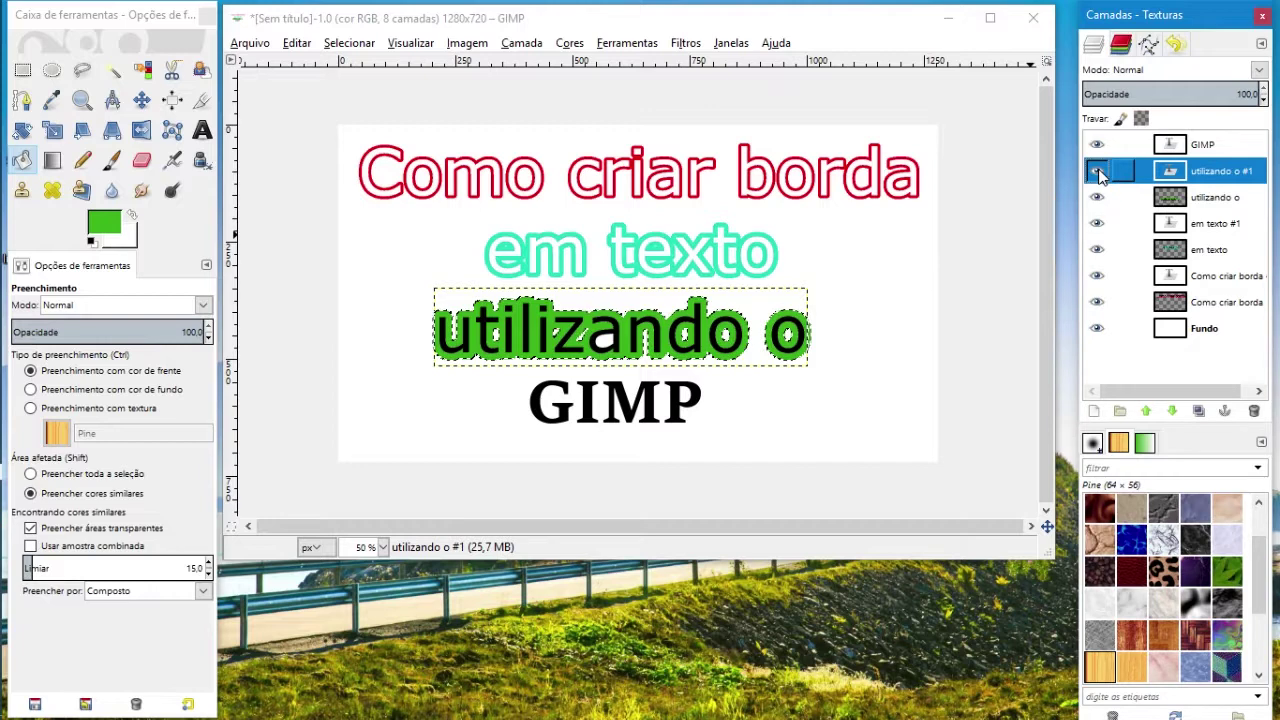
{"action": "left_click", "coordinate": [201, 130]}
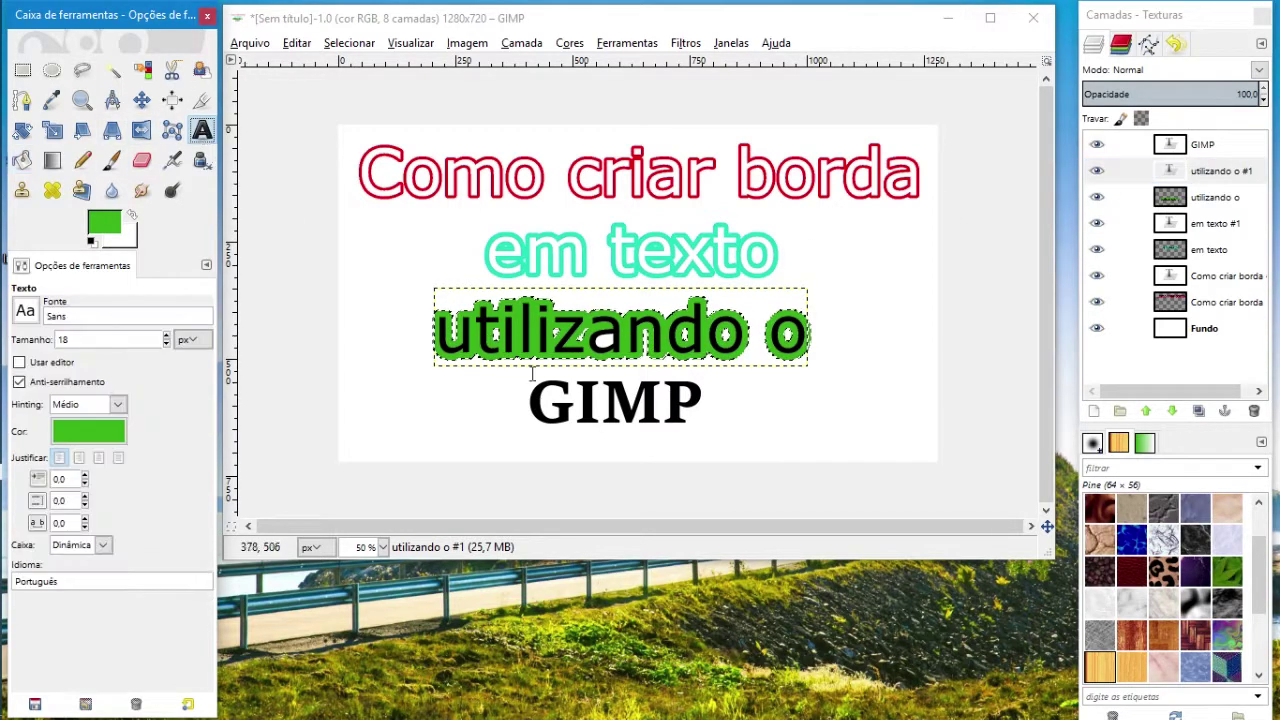
{"action": "left_click", "coordinate": [550, 335]}
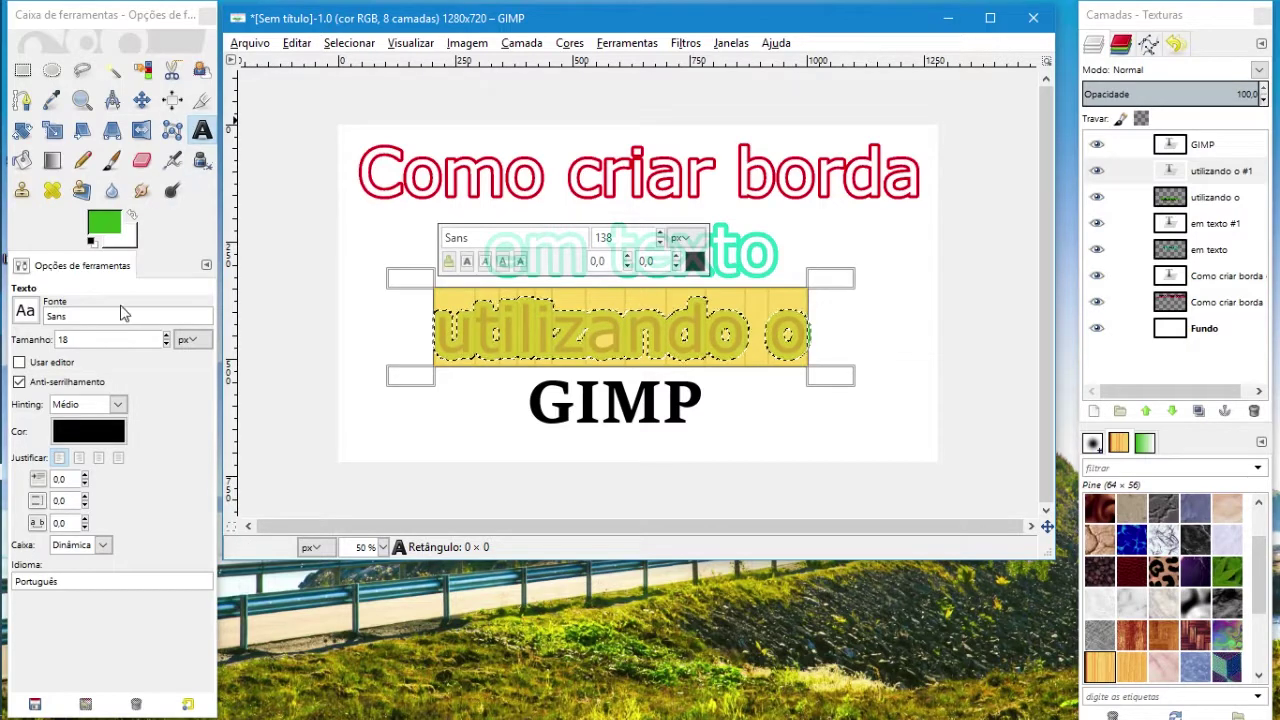
Set the copy's text colour to very dark blue 030c1b
{"action": "left_click", "coordinate": [100, 432]}
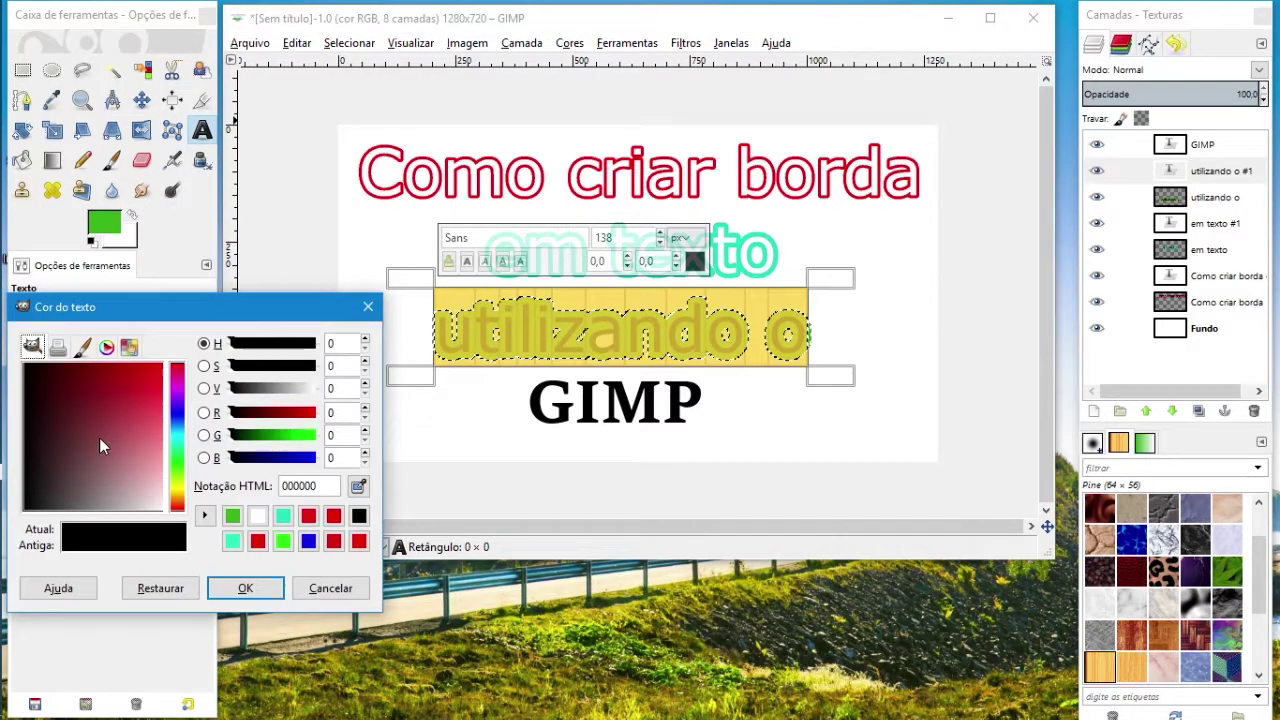
{"action": "left_click", "coordinate": [178, 445]}
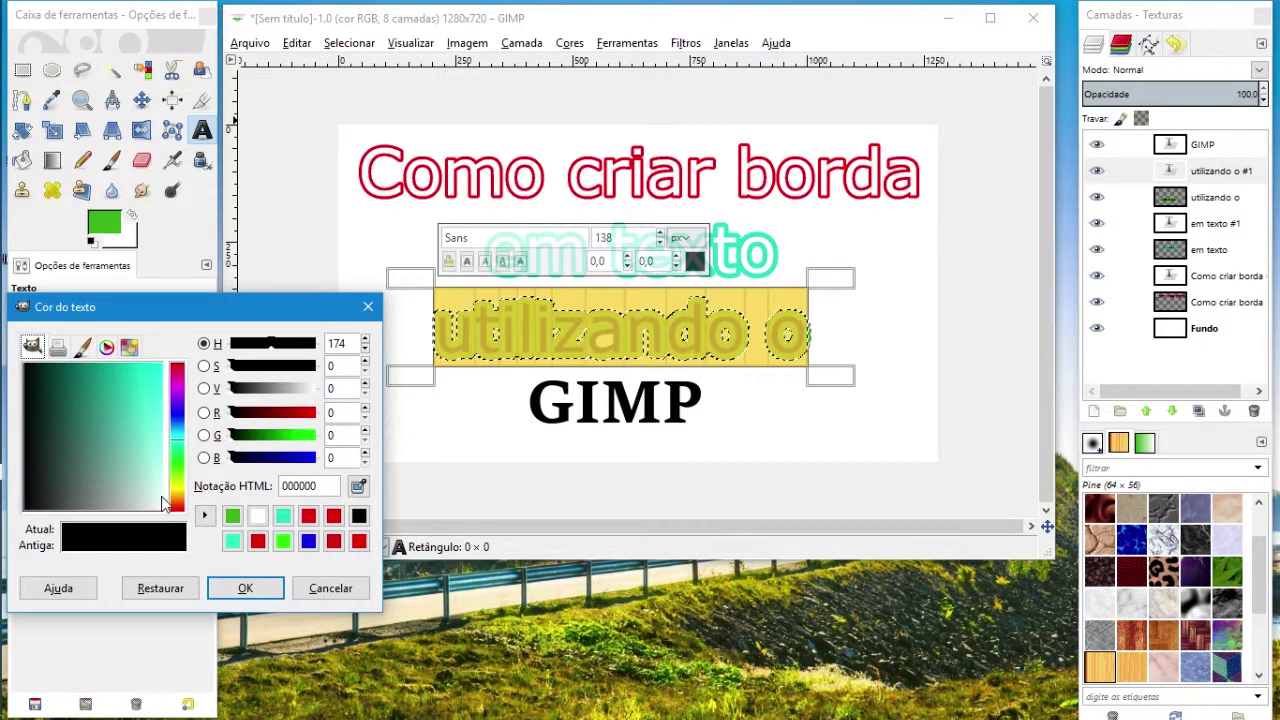
{"action": "left_click", "coordinate": [257, 515]}
{"action": "left_click", "coordinate": [245, 588]}
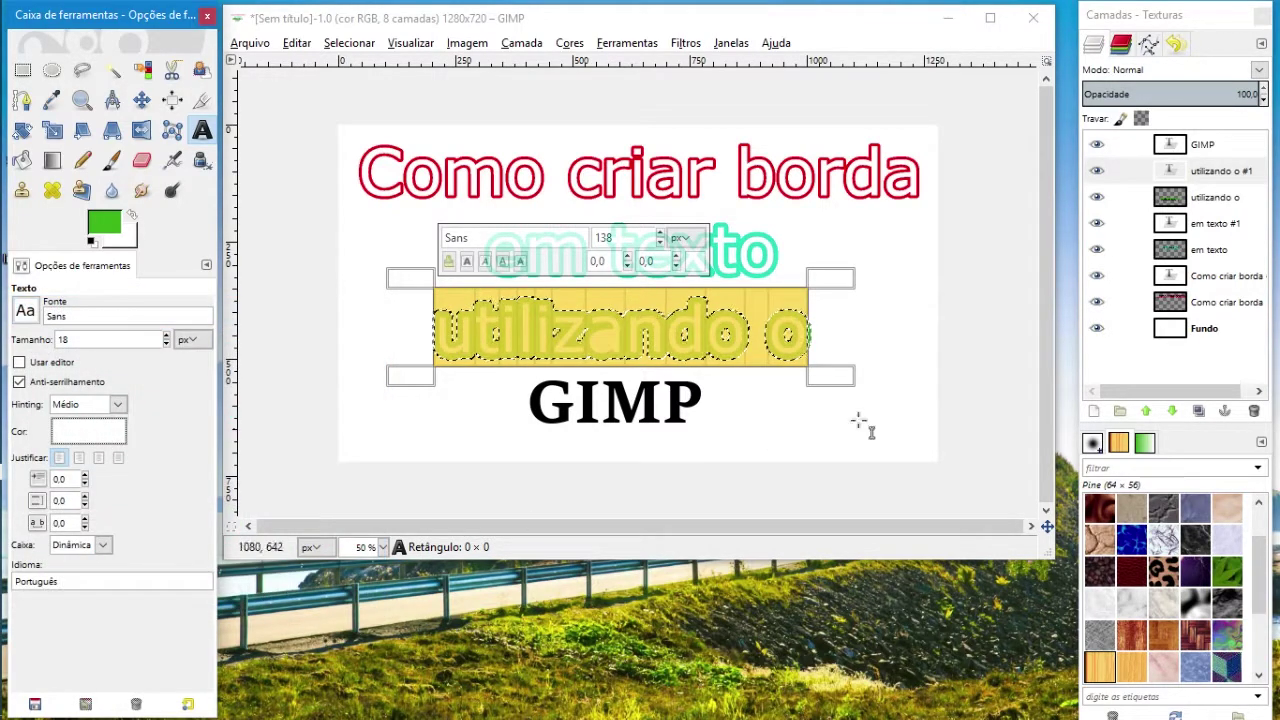
{"action": "left_click", "coordinate": [83, 431]}
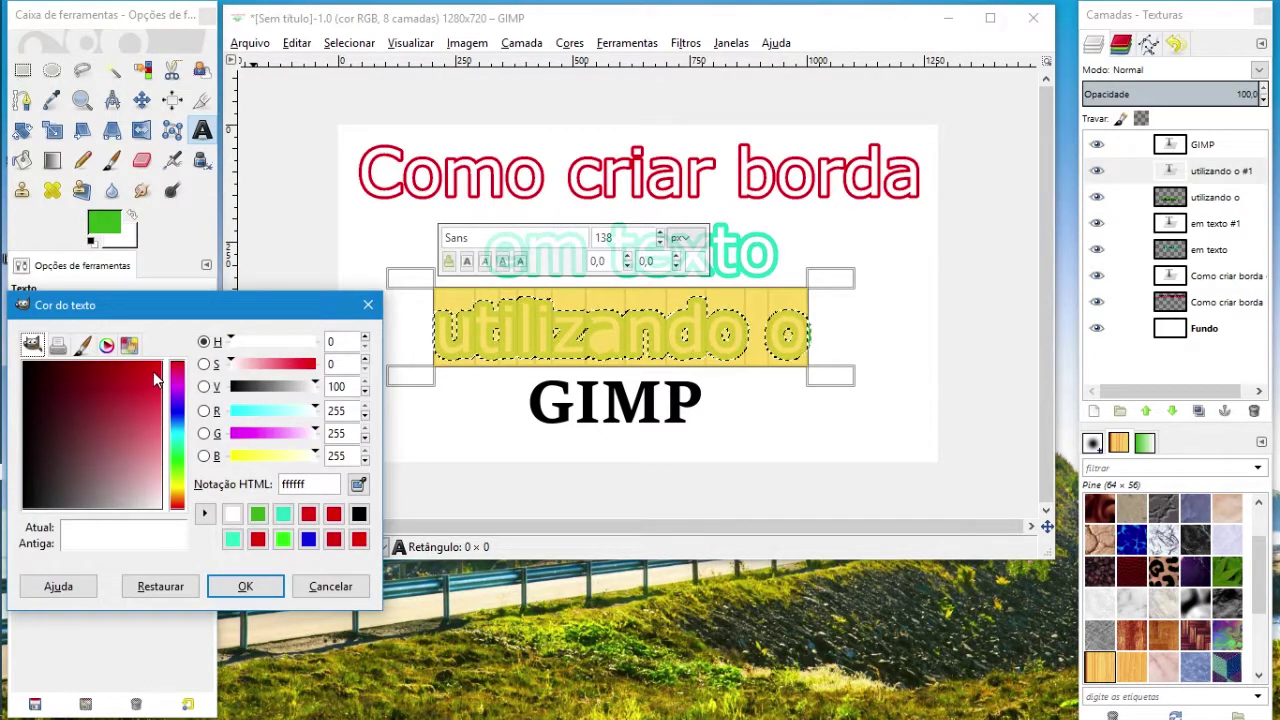
{"action": "left_click", "coordinate": [177, 420]}
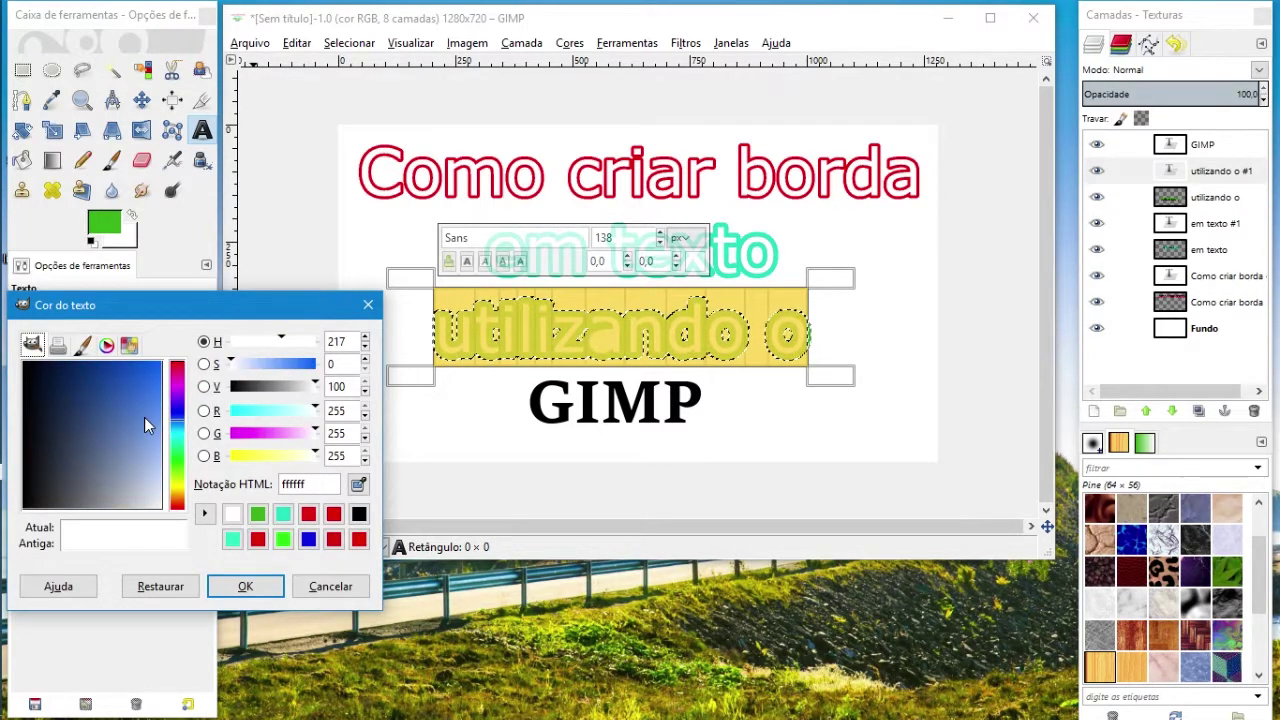
{"action": "left_click", "coordinate": [250, 586]}
{"action": "left_click", "coordinate": [106, 430]}
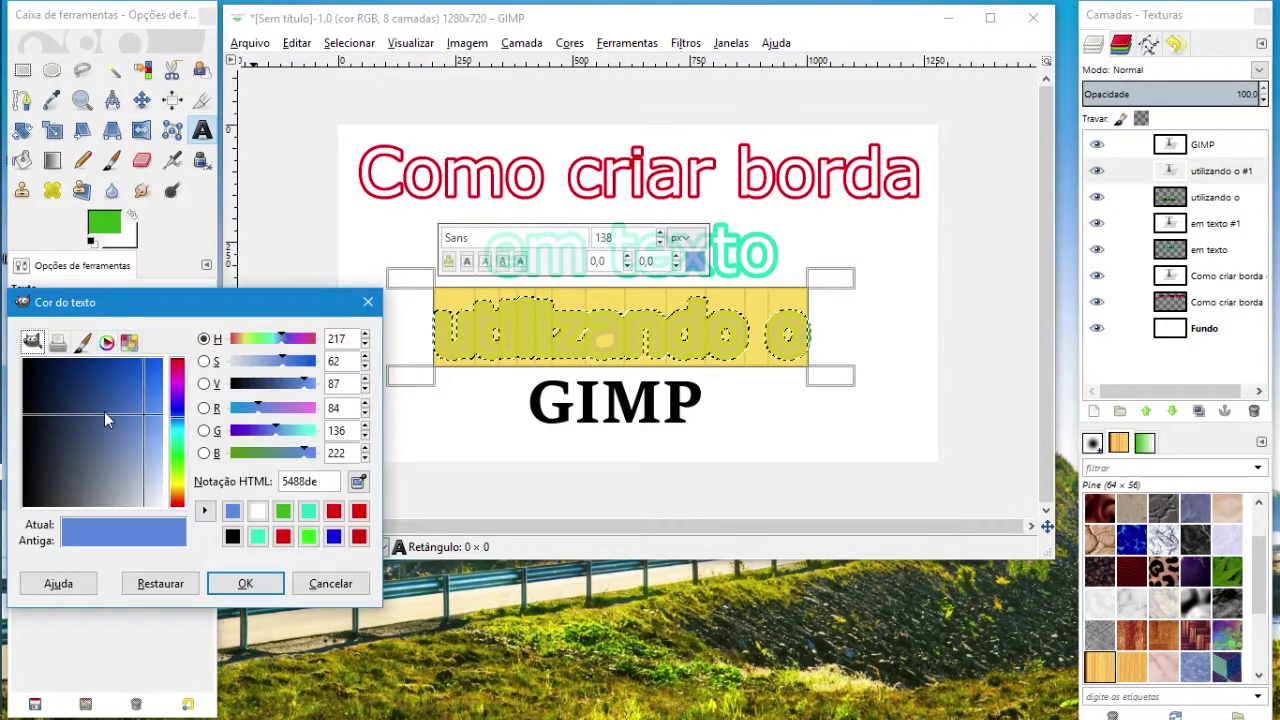
{"action": "left_click", "coordinate": [38, 378]}
{"action": "left_click", "coordinate": [245, 585]}
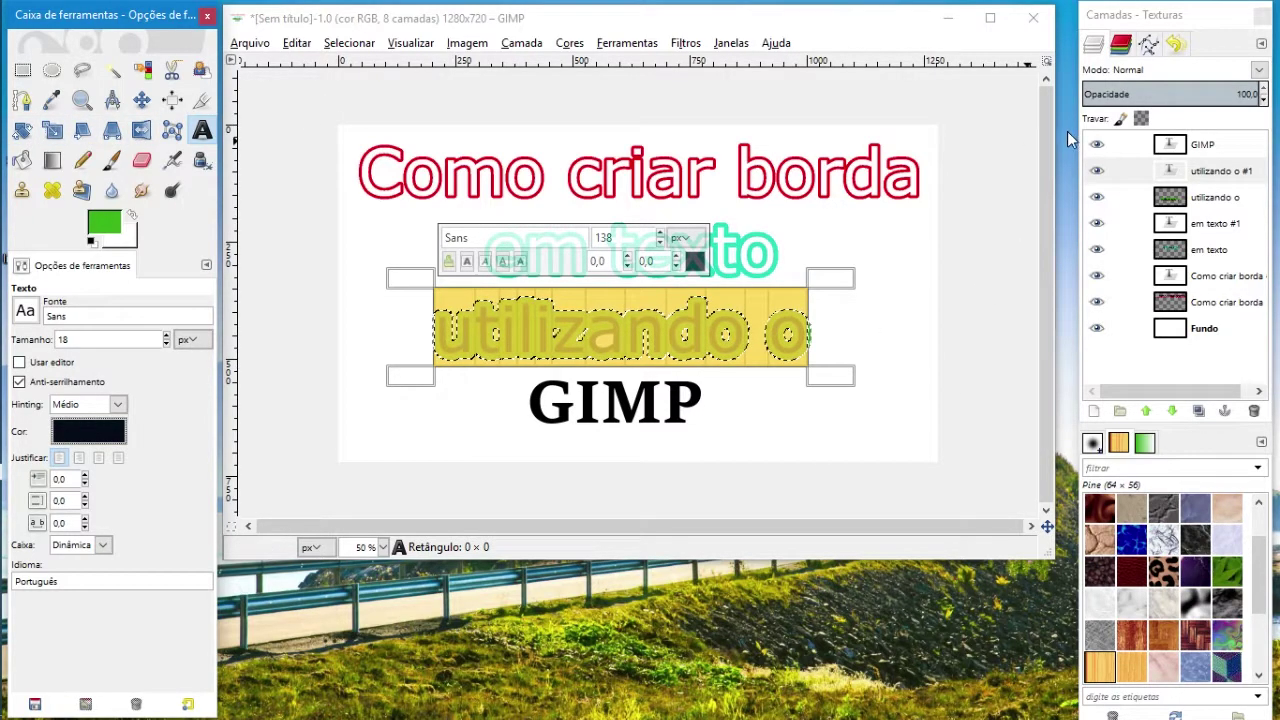
{"action": "left_click", "coordinate": [1171, 149]}
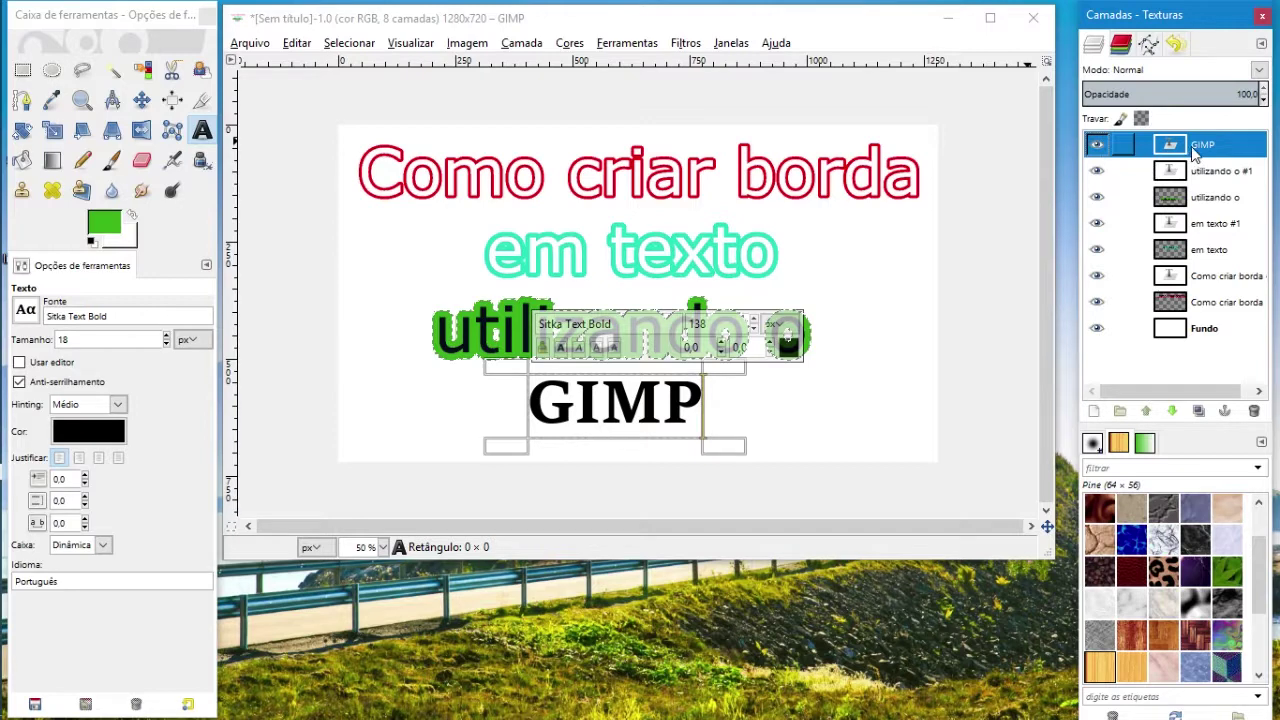
Duplicate the GIMP layer, hide 'GIMP #1', and resize the original to the full image
{"action": "right_click", "coordinate": [1202, 152]}
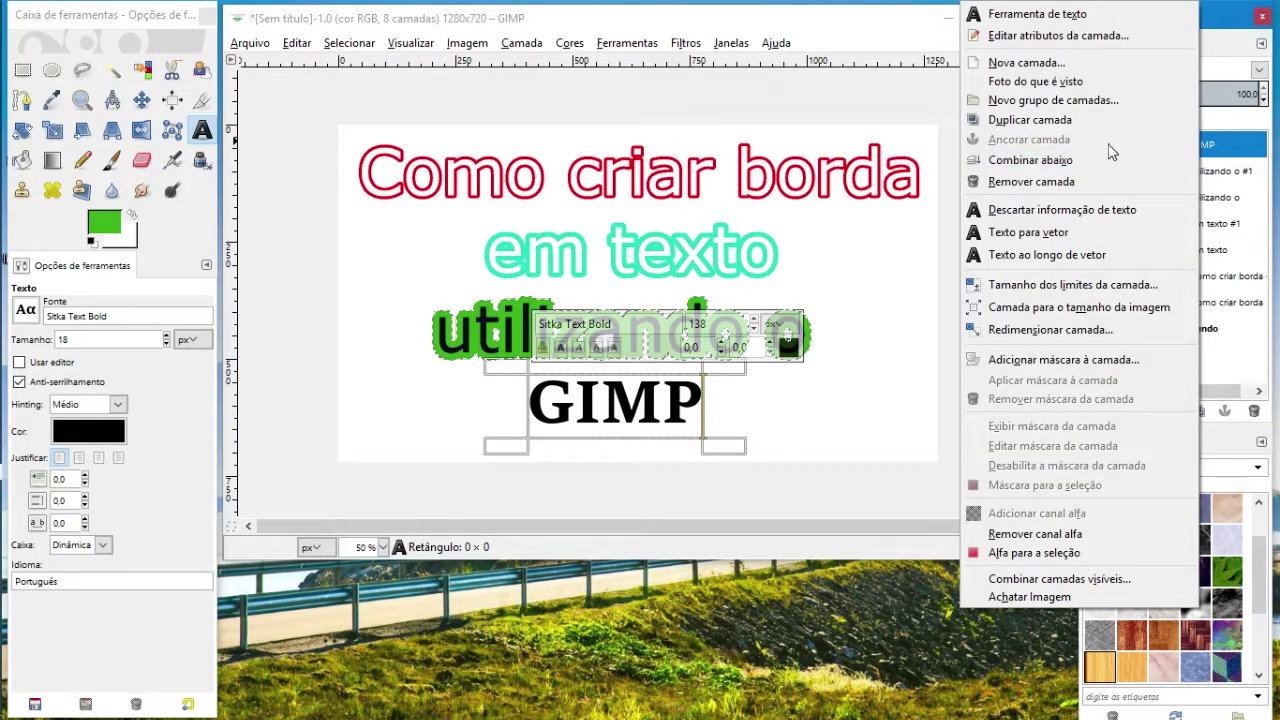
{"action": "left_click", "coordinate": [1103, 121]}
{"action": "left_click", "coordinate": [1098, 147]}
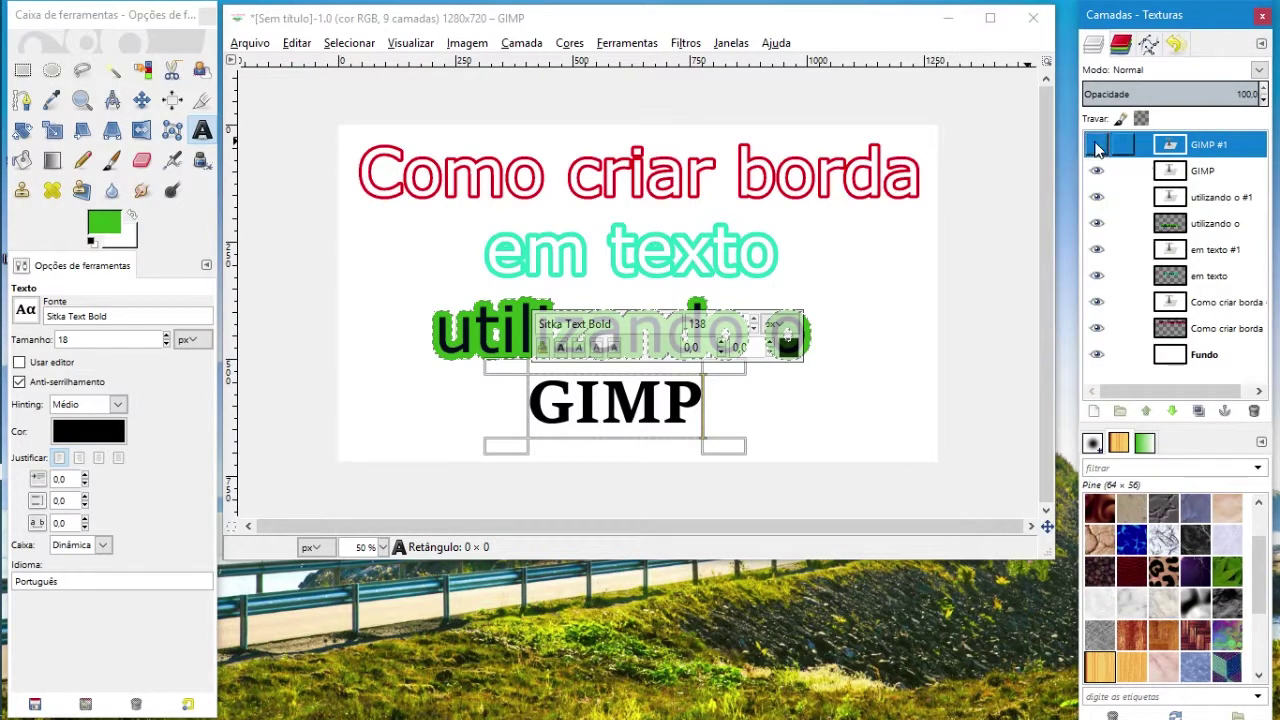
{"action": "left_click", "coordinate": [1178, 176]}
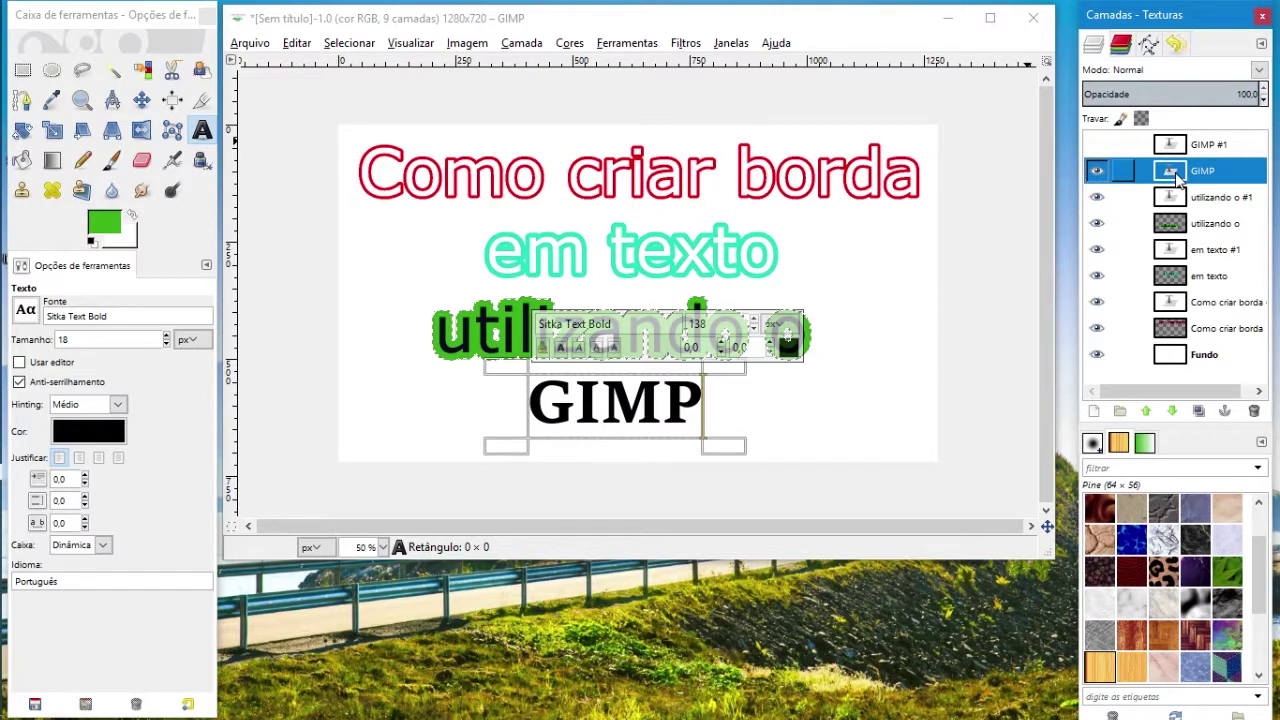
{"action": "right_click", "coordinate": [1178, 176]}
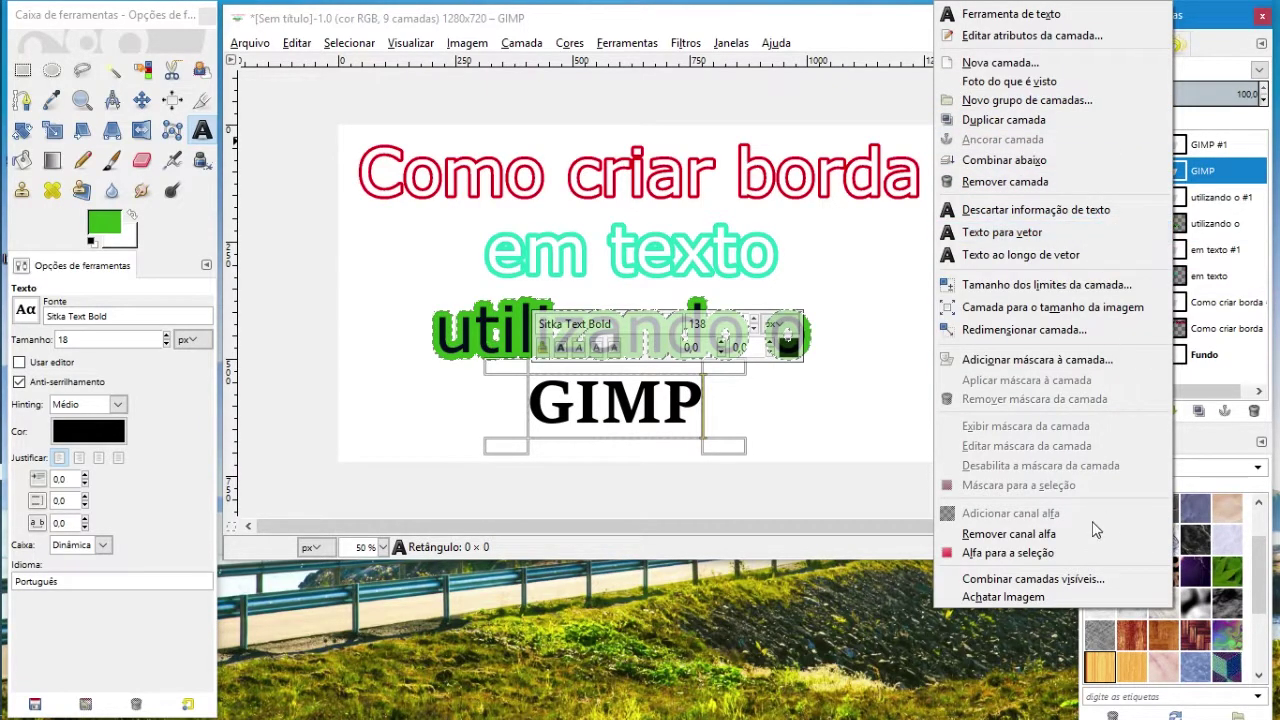
{"action": "left_click", "coordinate": [1095, 311]}
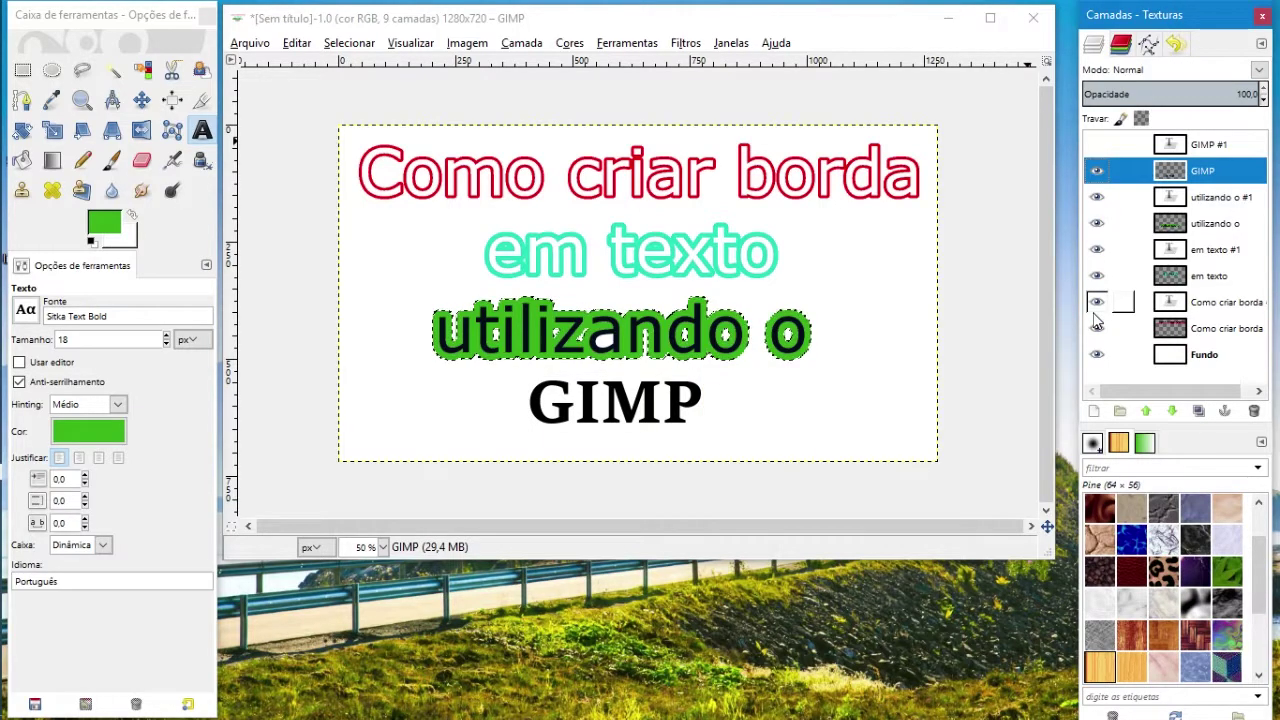
Clear the 'utilizando o' selection and select the GIMP letters with Alfa para a seleção
{"action": "left_click", "coordinate": [372, 44]}
{"action": "left_click", "coordinate": [385, 90]}
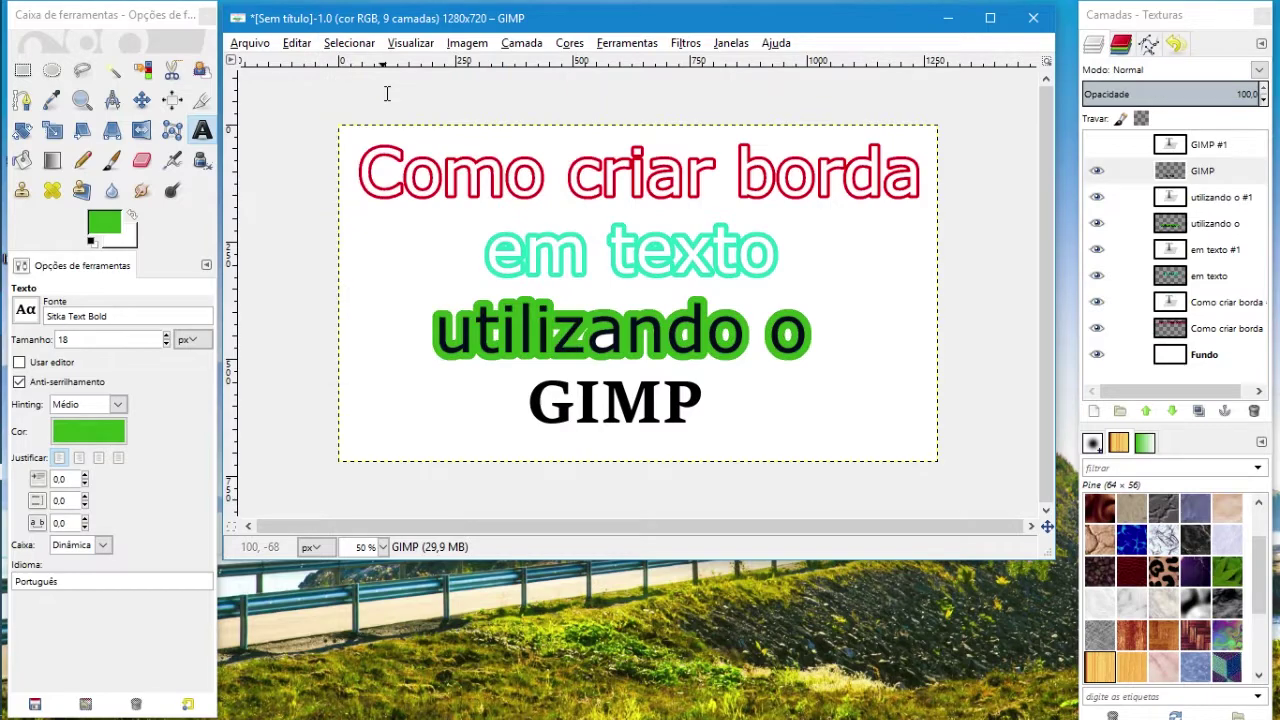
{"action": "left_click", "coordinate": [1184, 176]}
{"action": "right_click", "coordinate": [1184, 178]}
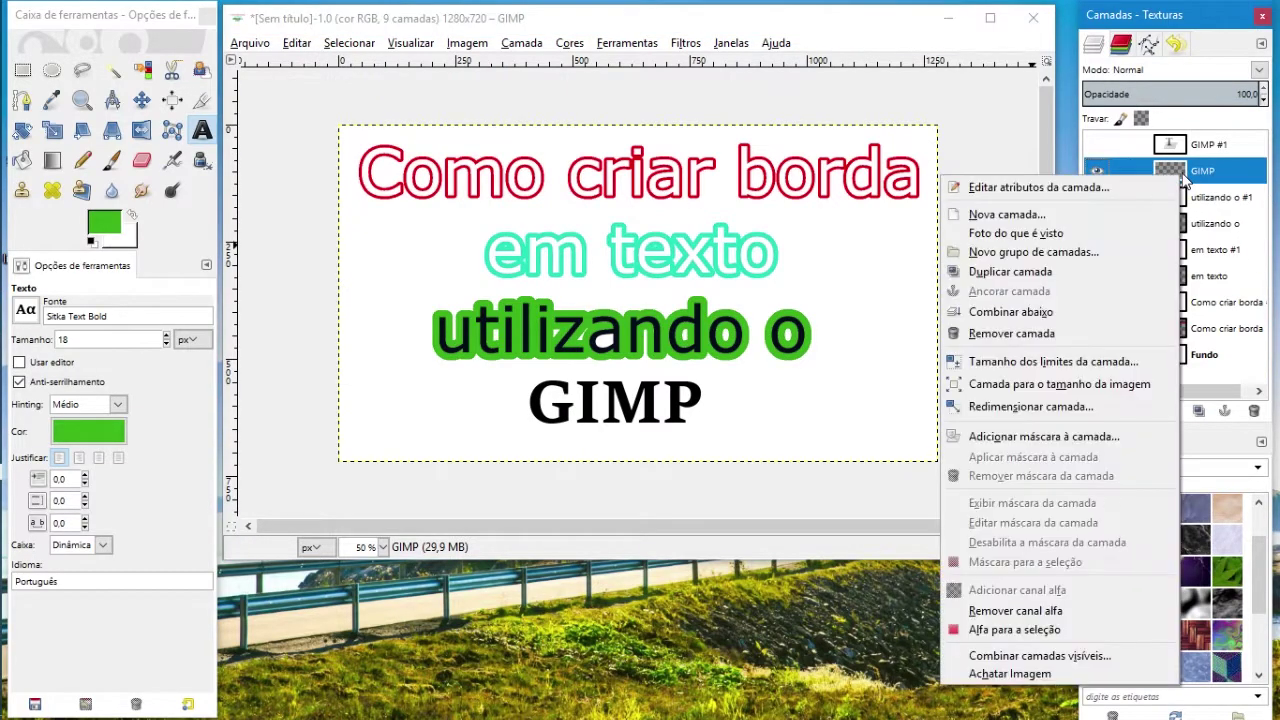
{"action": "left_click", "coordinate": [1095, 630]}
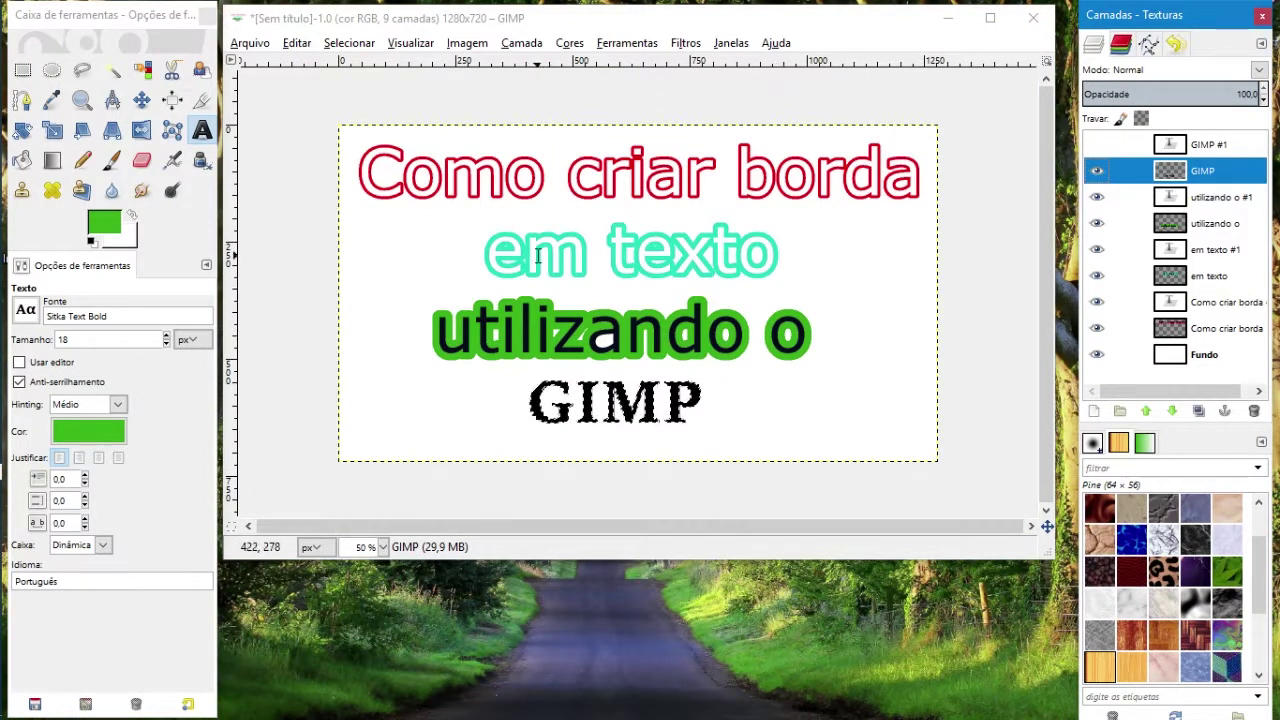
Grow a feathered 20 px border selection around the word GIMP
{"action": "left_click", "coordinate": [296, 43]}
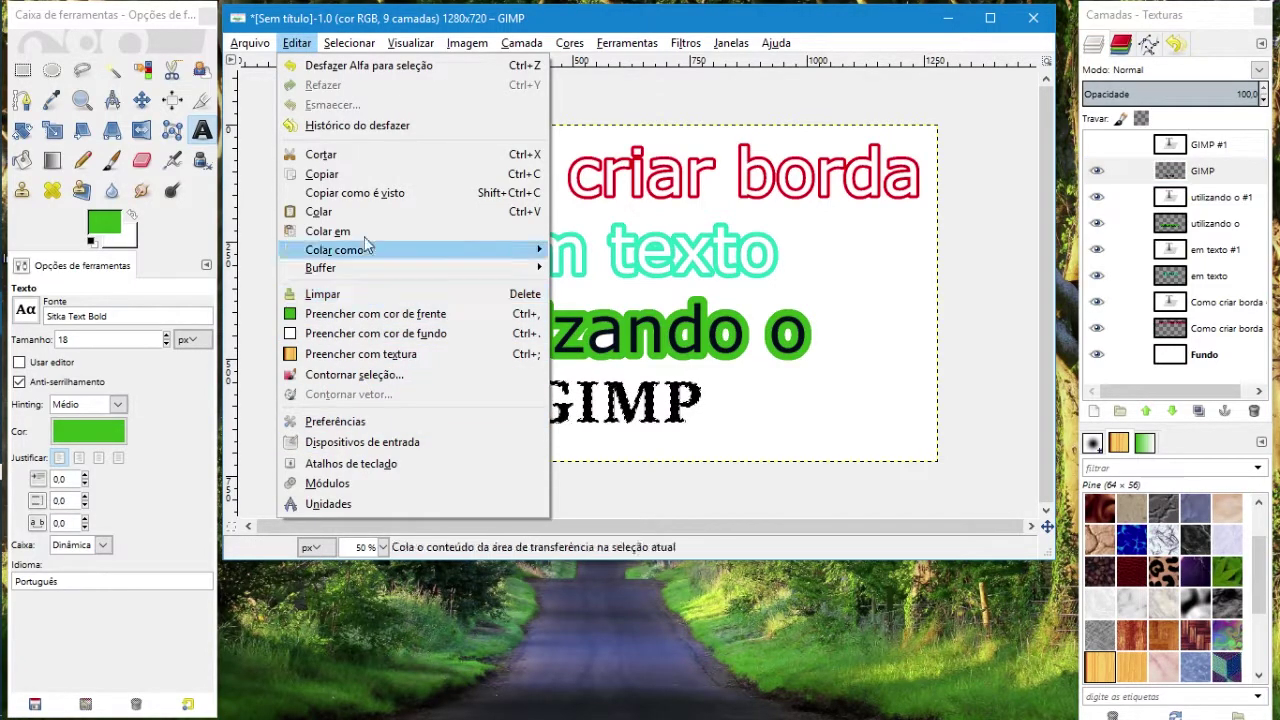
{"action": "left_click", "coordinate": [376, 310]}
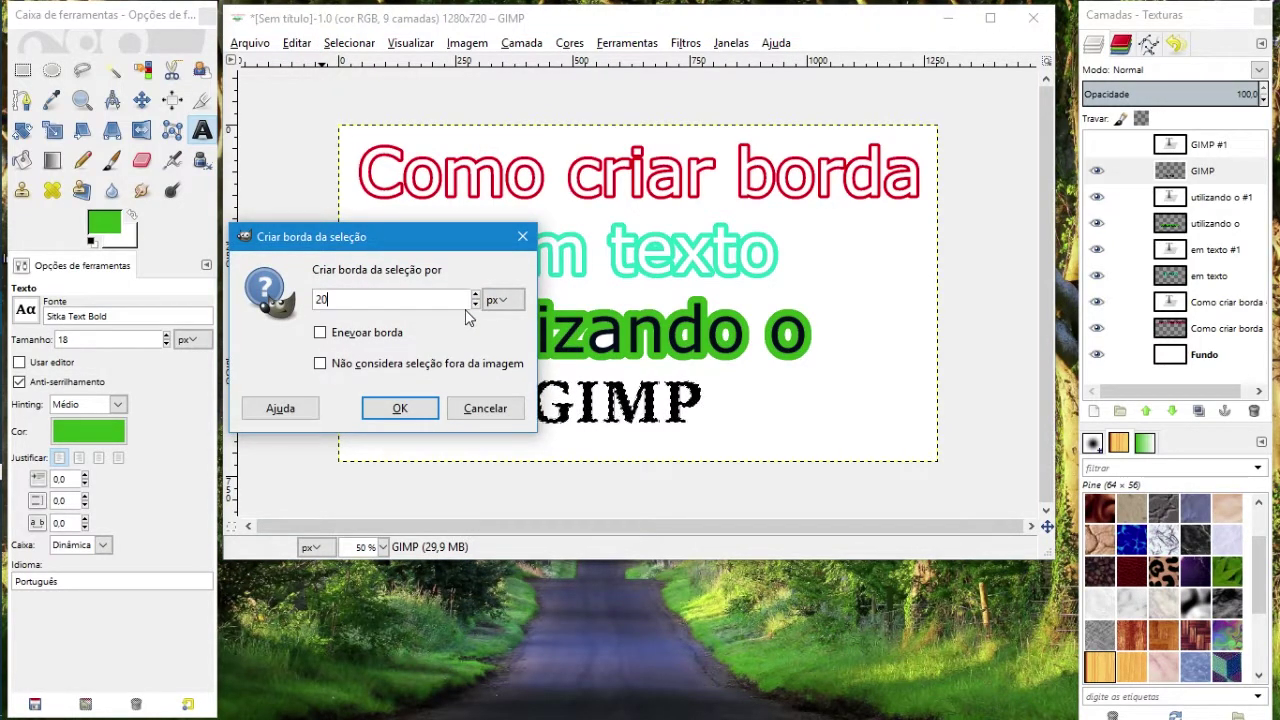
{"action": "left_click", "coordinate": [388, 336]}
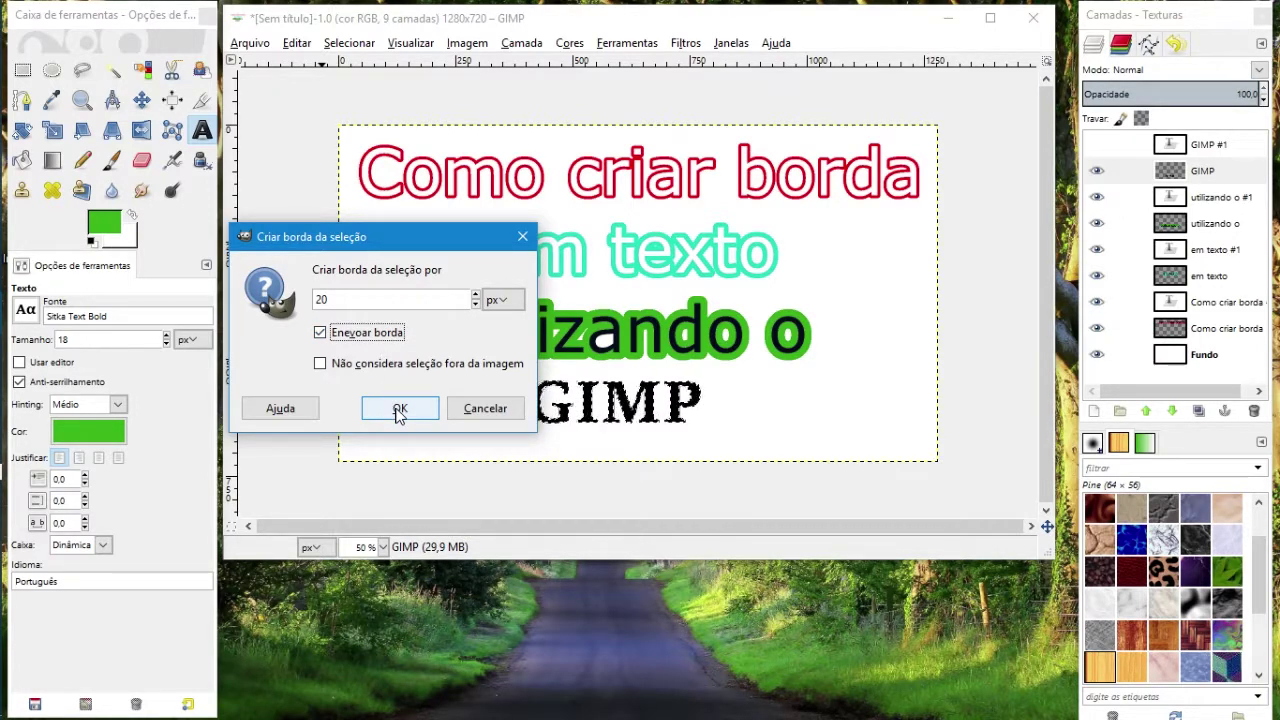
{"action": "left_click", "coordinate": [398, 412]}
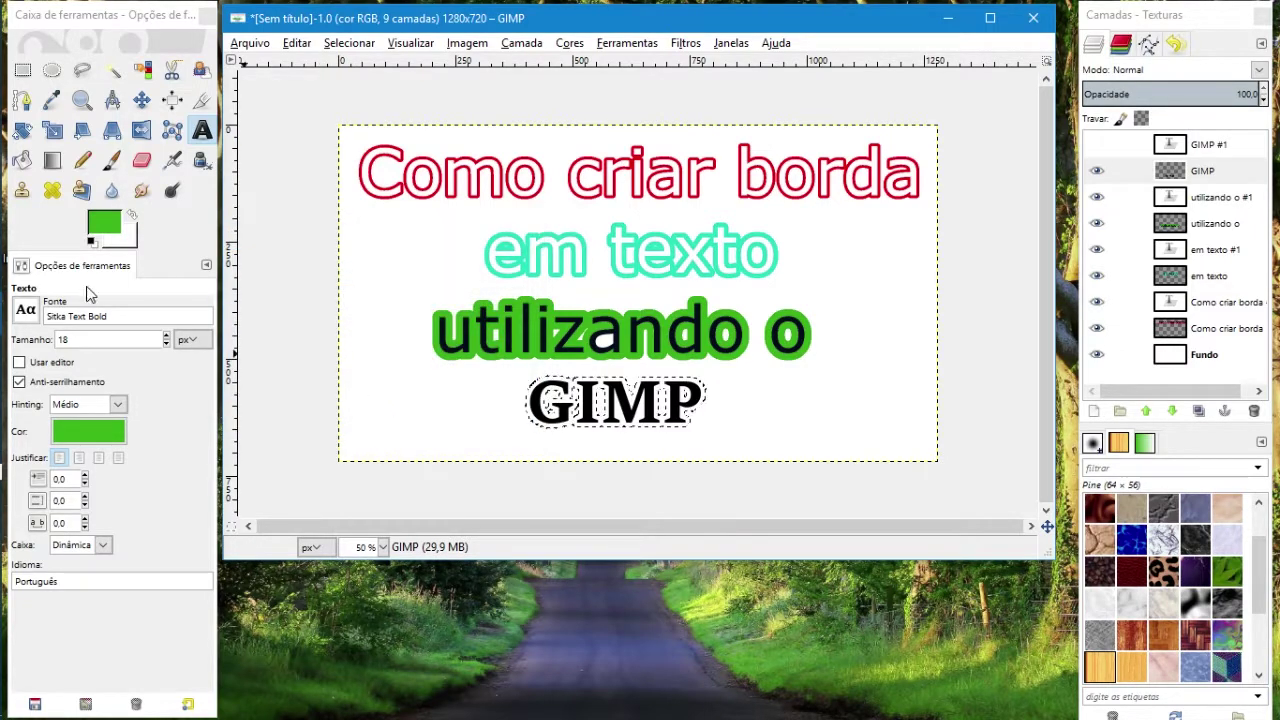
{"action": "left_click", "coordinate": [104, 218]}
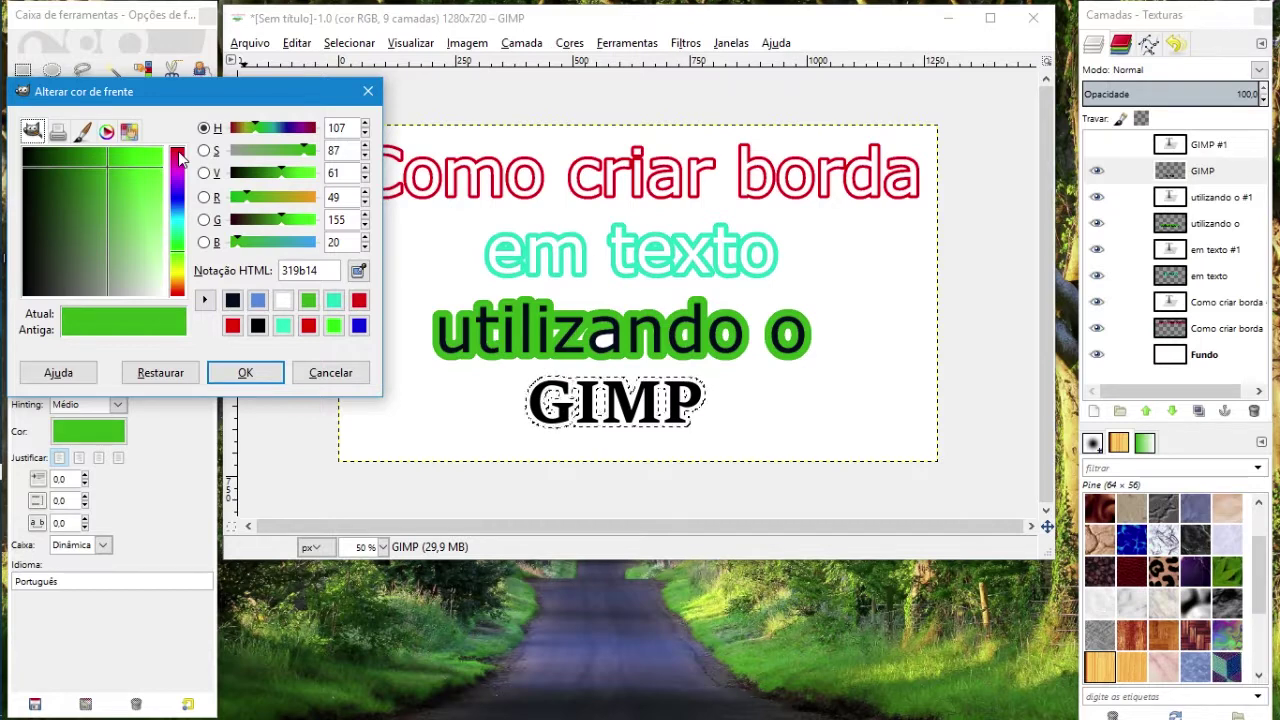
Fill the feathered border around the GIMP letters with blue 5488de at 100% zoom
{"action": "left_click", "coordinate": [257, 300]}
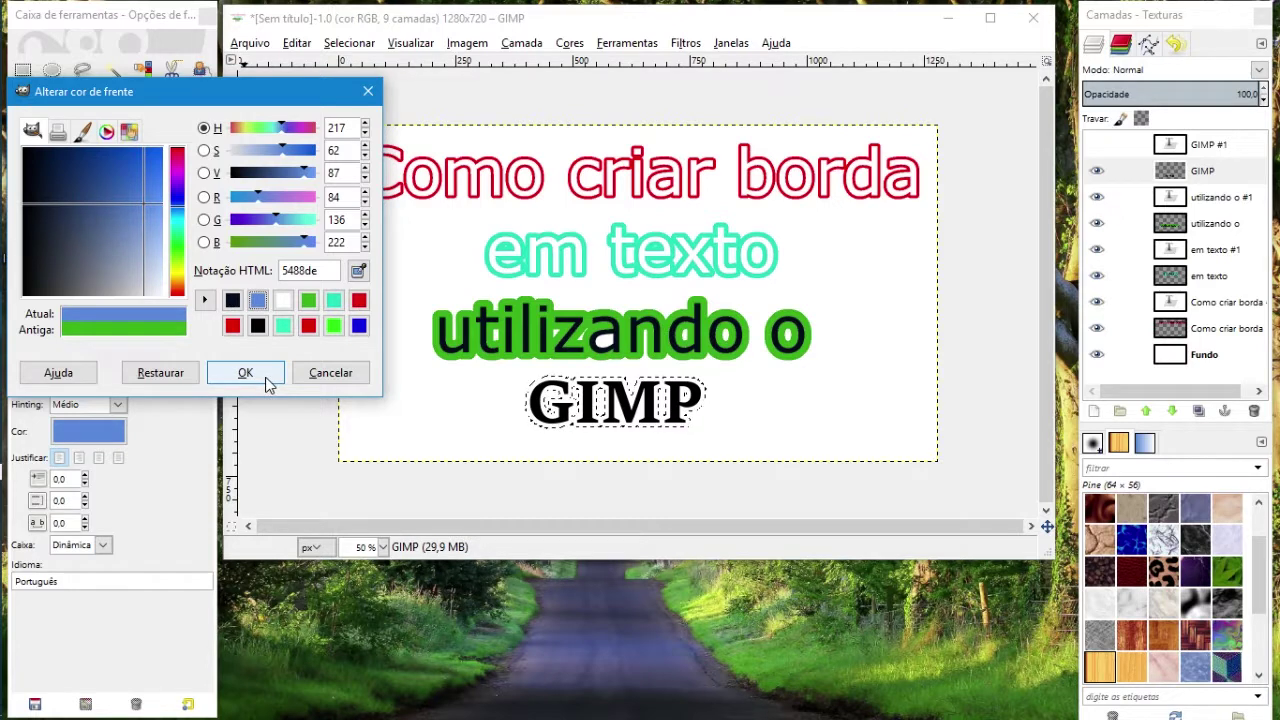
{"action": "left_click", "coordinate": [250, 372]}
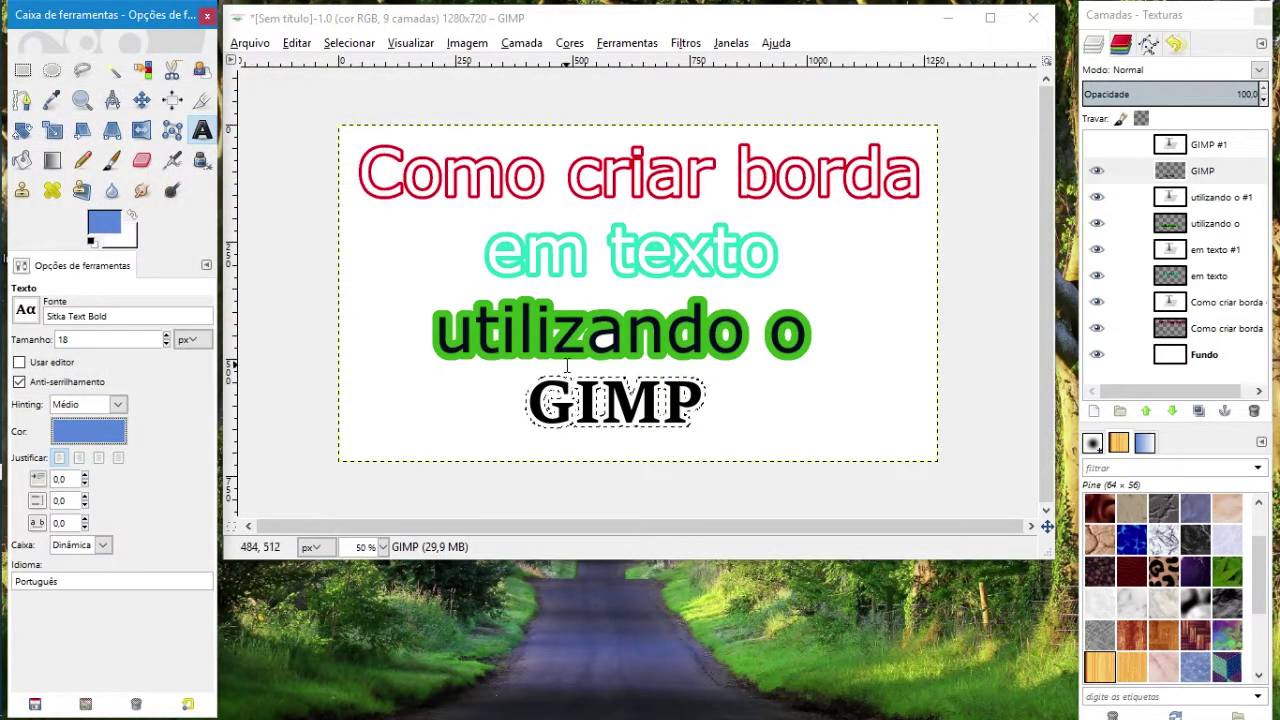
{"action": "key", "text": "1"}
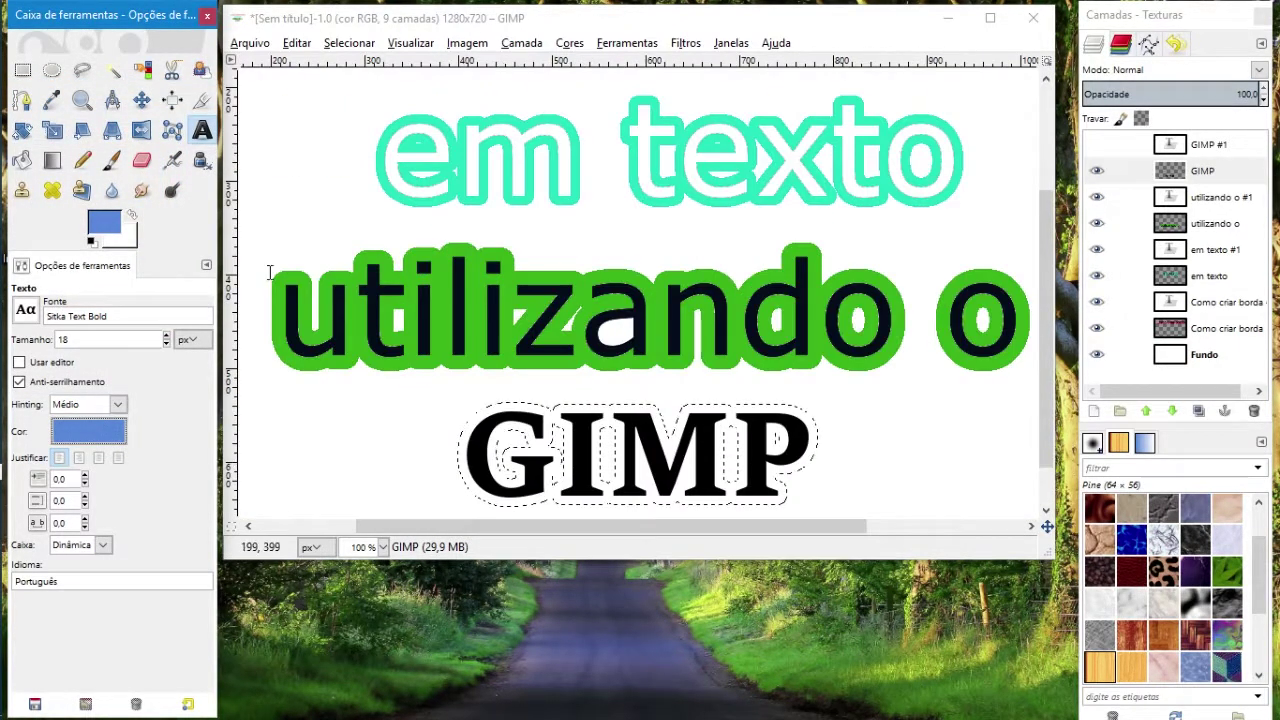
{"action": "left_click", "coordinate": [22, 160]}
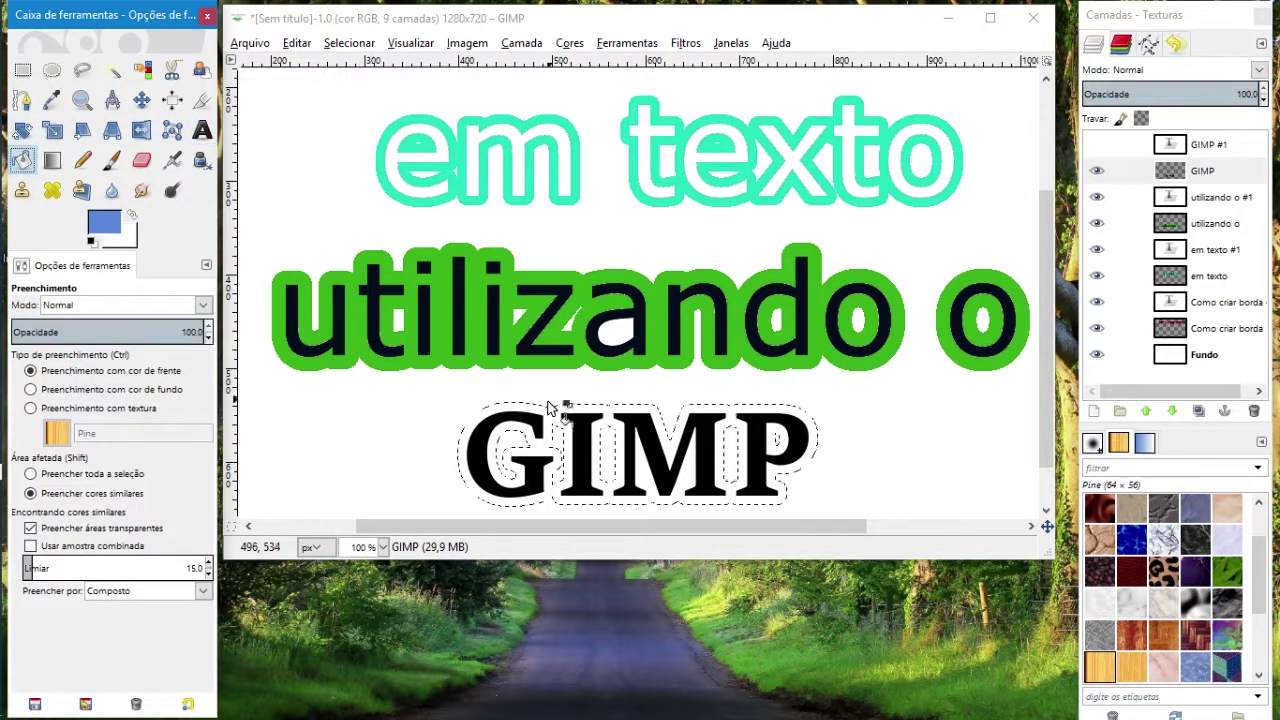
{"action": "left_click", "coordinate": [538, 451]}
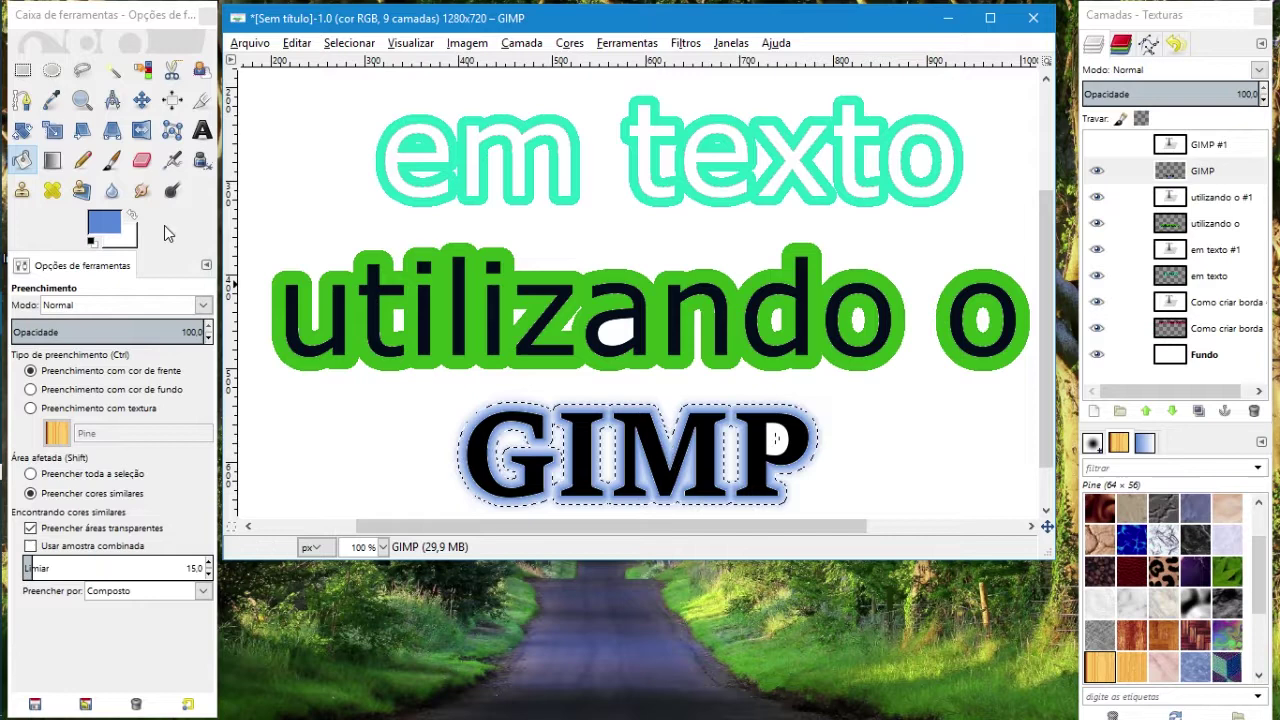
{"action": "left_click", "coordinate": [201, 131]}
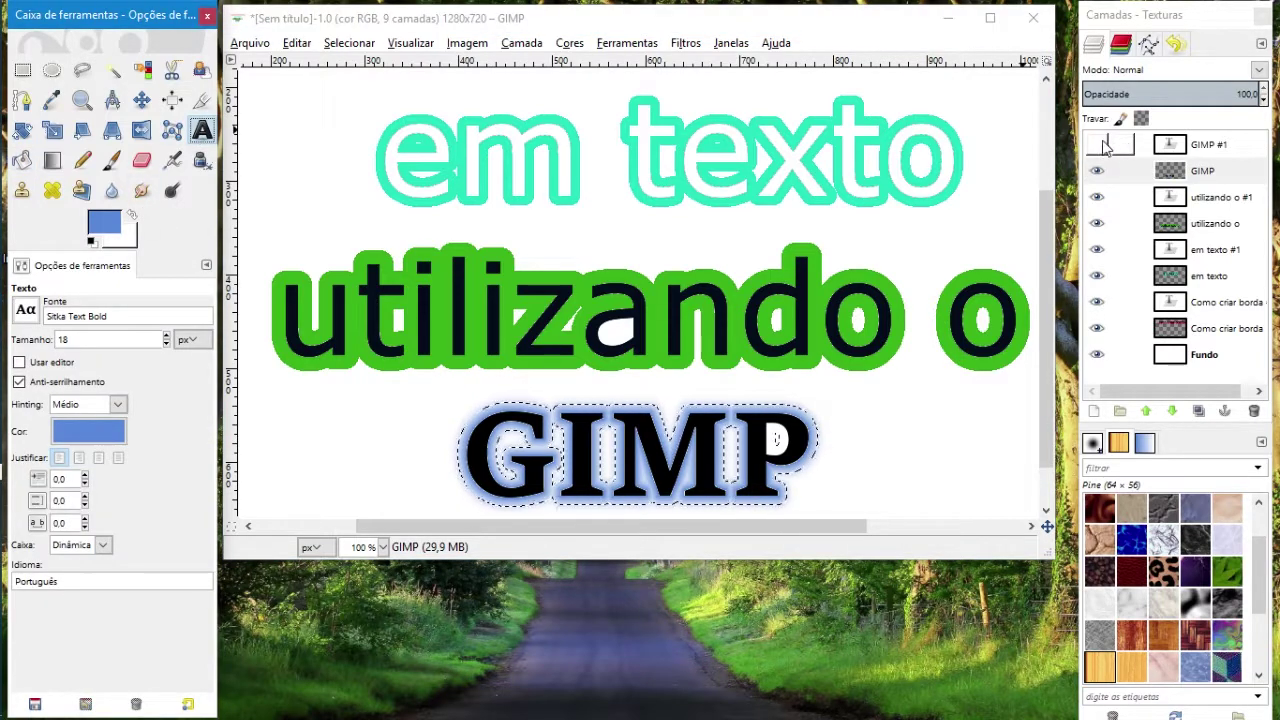
Show the GIMP #1 text layer and change its text colour to red db4747
{"action": "left_click", "coordinate": [1200, 170]}
{"action": "left_click", "coordinate": [776, 440]}
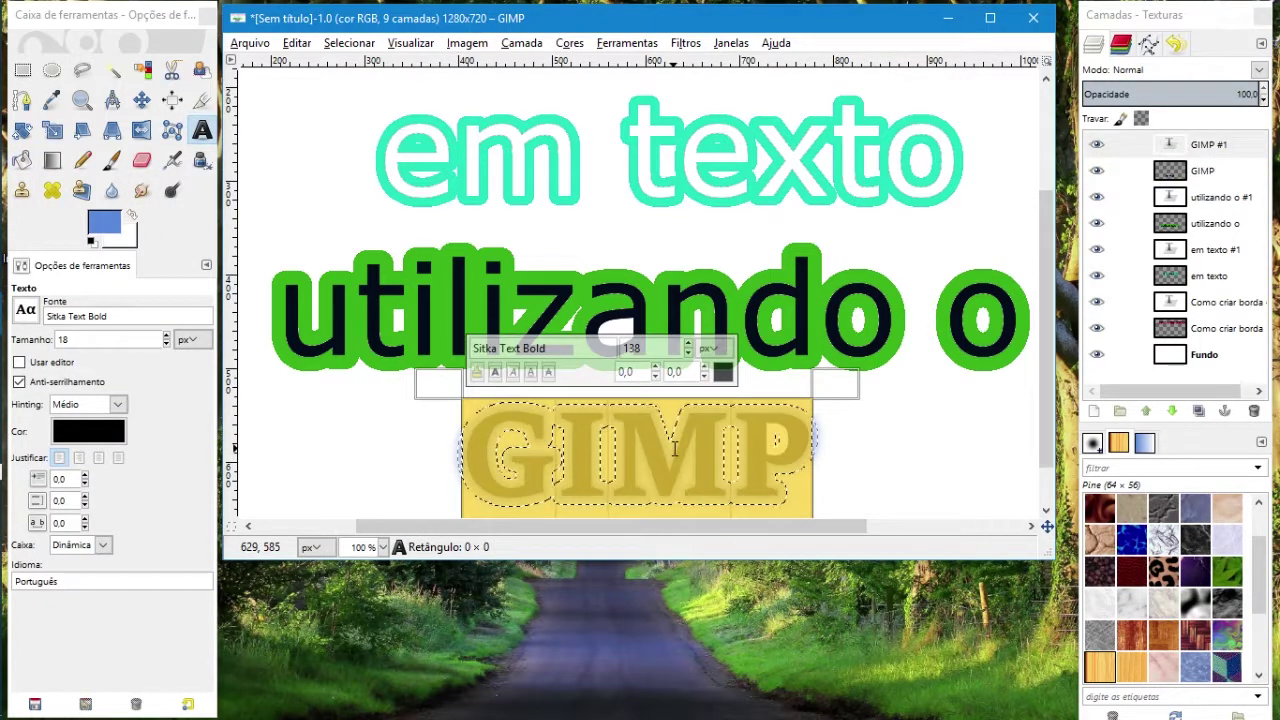
{"action": "left_click", "coordinate": [109, 222]}
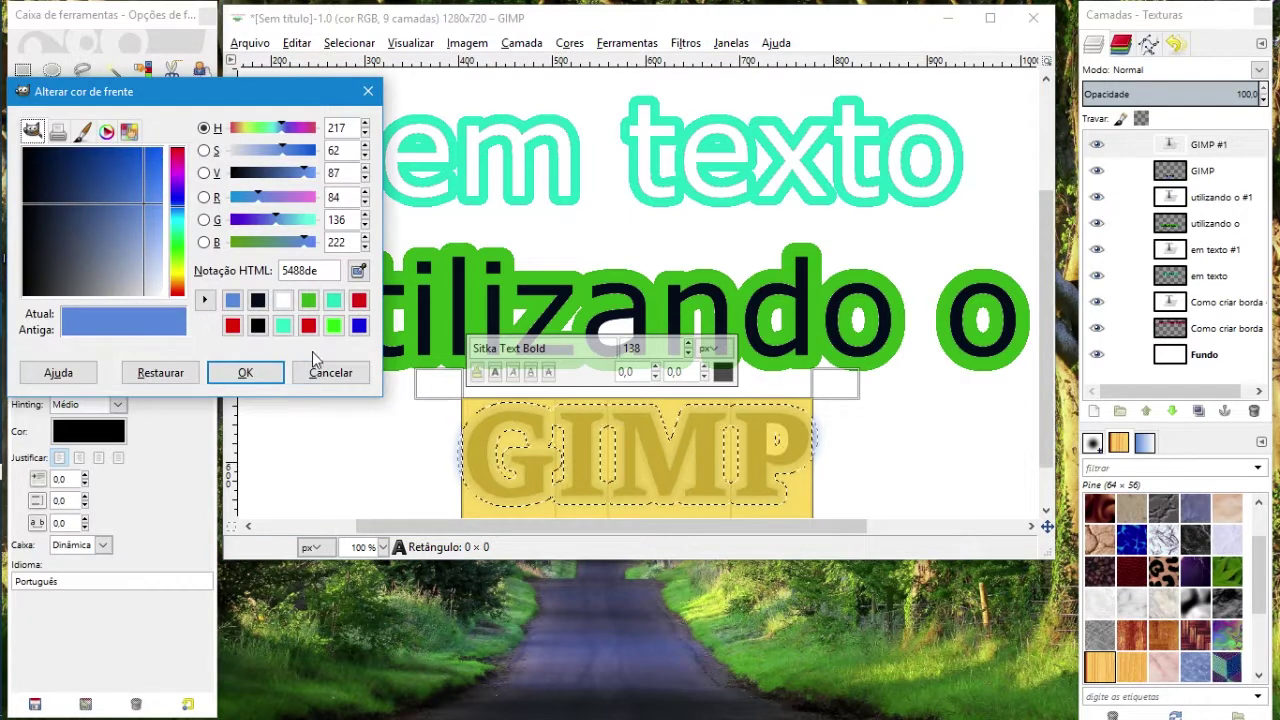
{"action": "left_click", "coordinate": [328, 368]}
{"action": "left_click", "coordinate": [97, 432]}
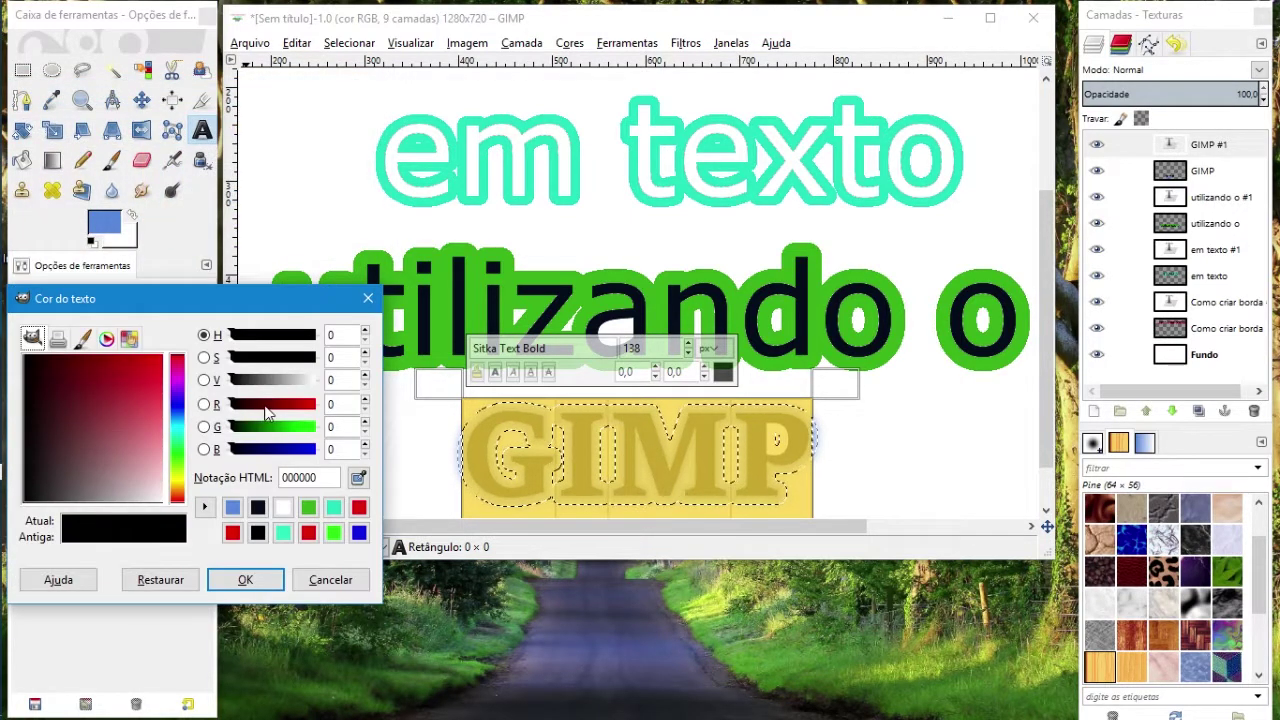
{"action": "mouse_move", "coordinate": [148, 430]}
{"action": "left_mouse_down"}
{"action": "mouse_move", "coordinate": [155, 414]}
{"action": "mouse_move", "coordinate": [142, 403]}
{"action": "left_mouse_up"}
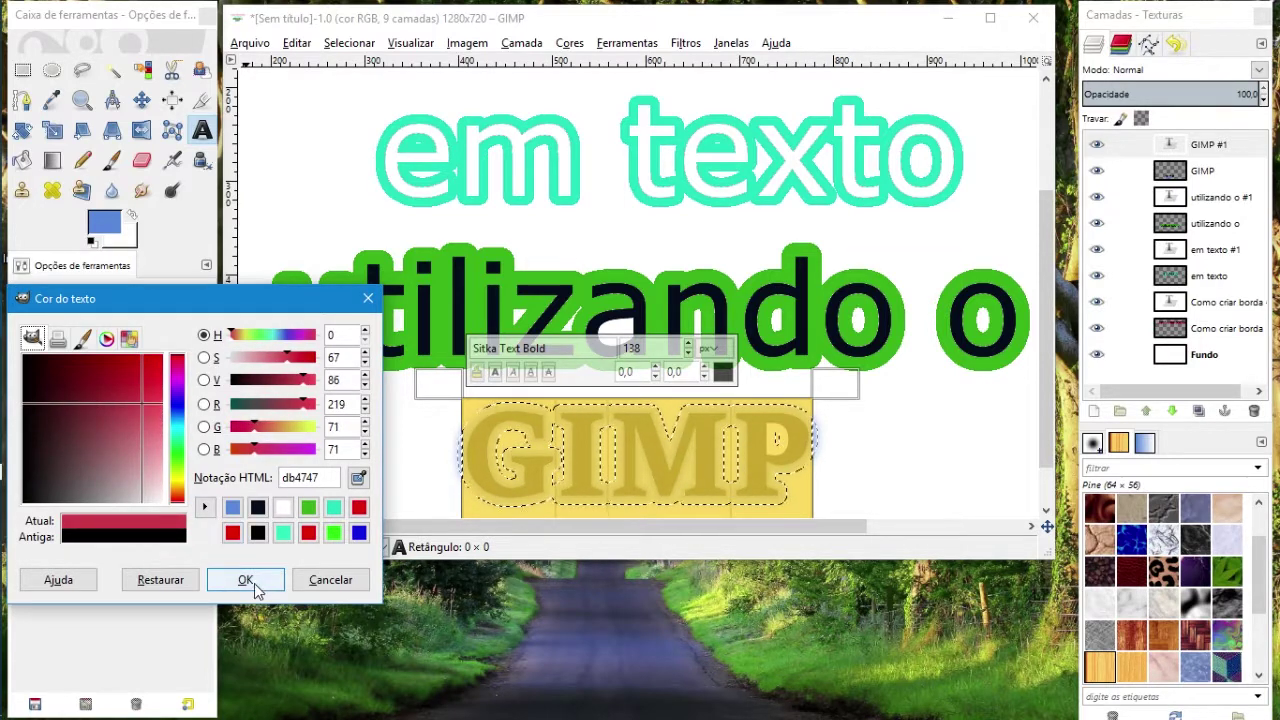
{"action": "left_click", "coordinate": [245, 579]}
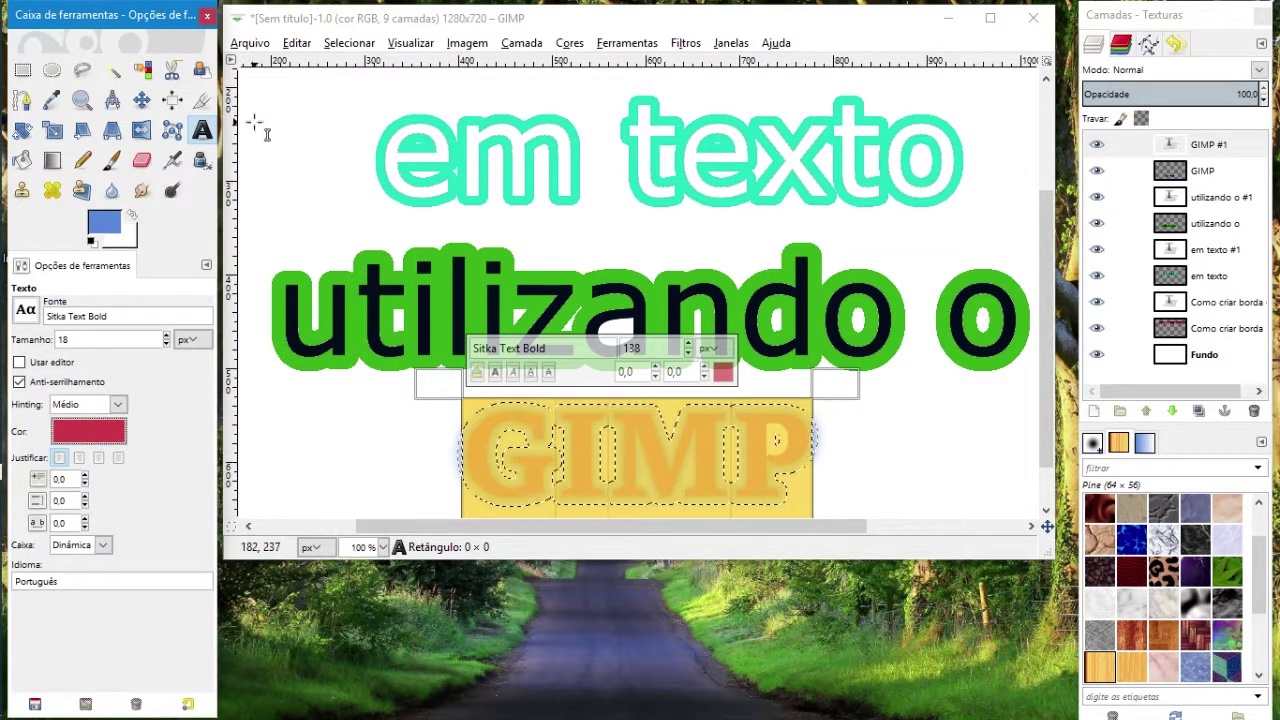
{"action": "left_click", "coordinate": [140, 101]}
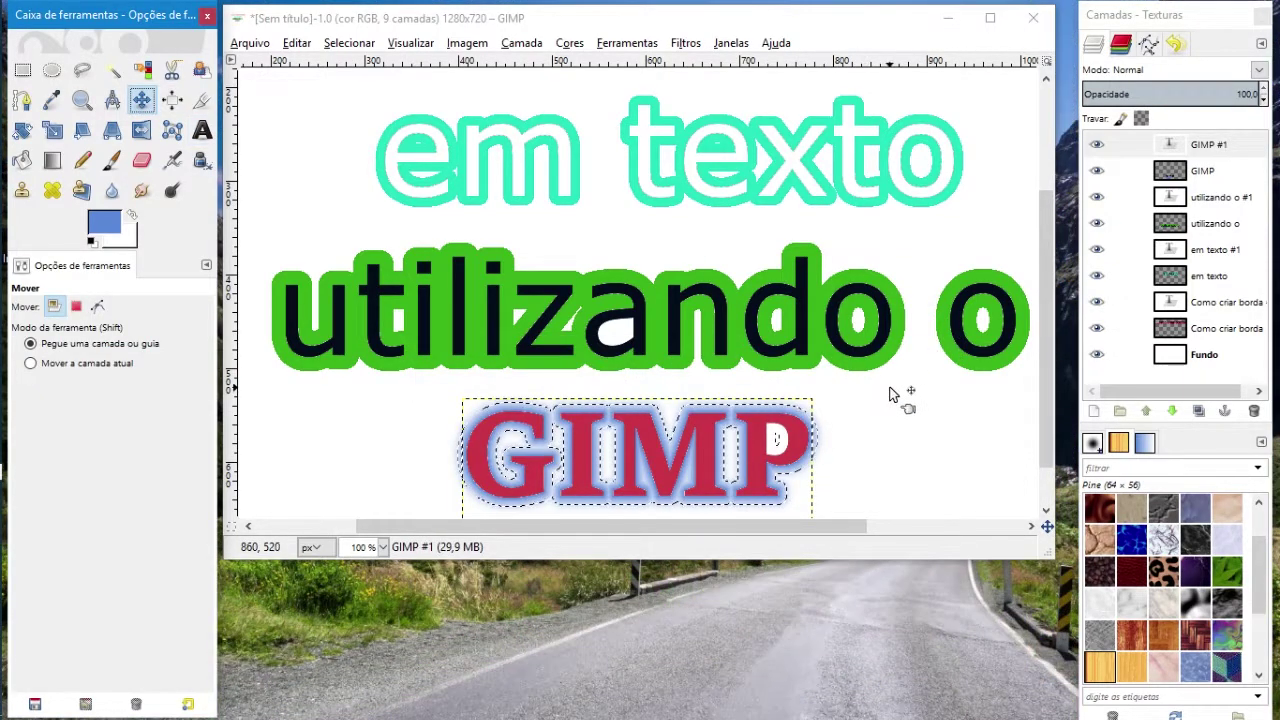
{"action": "key", "text": "minus"}
{"action": "key", "text": "minus"}
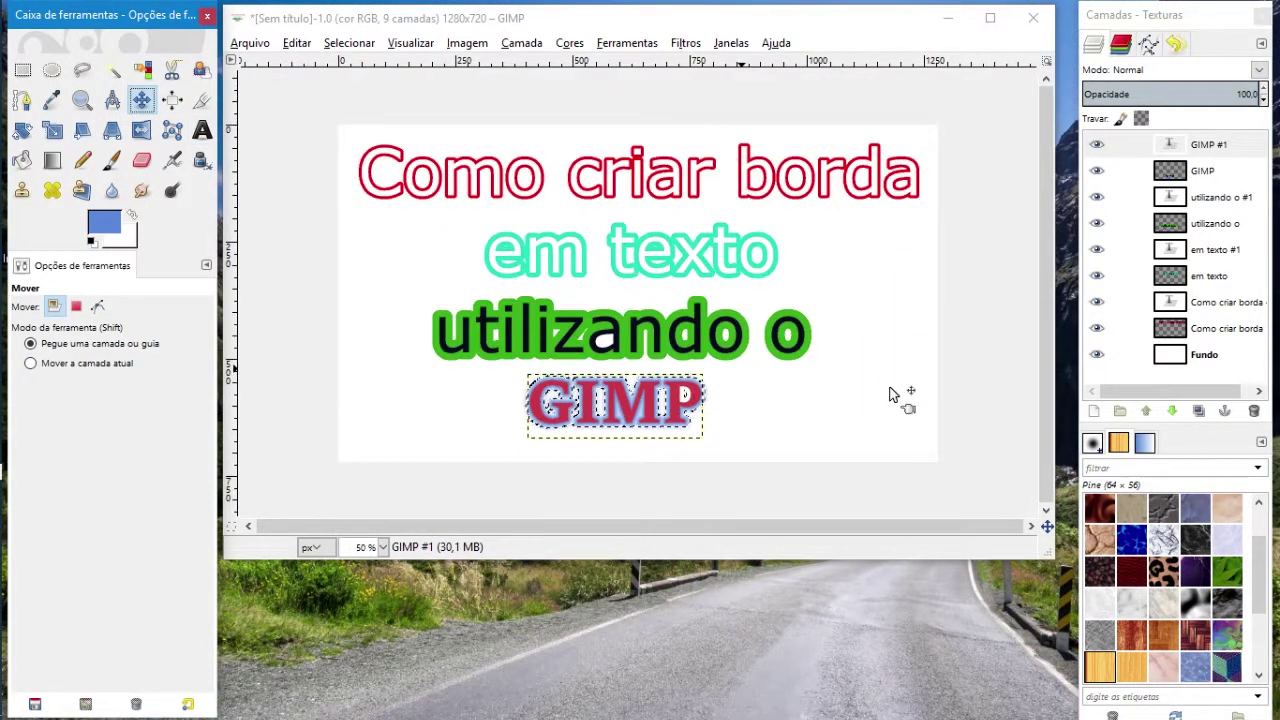
{"action": "key", "text": "minus"}
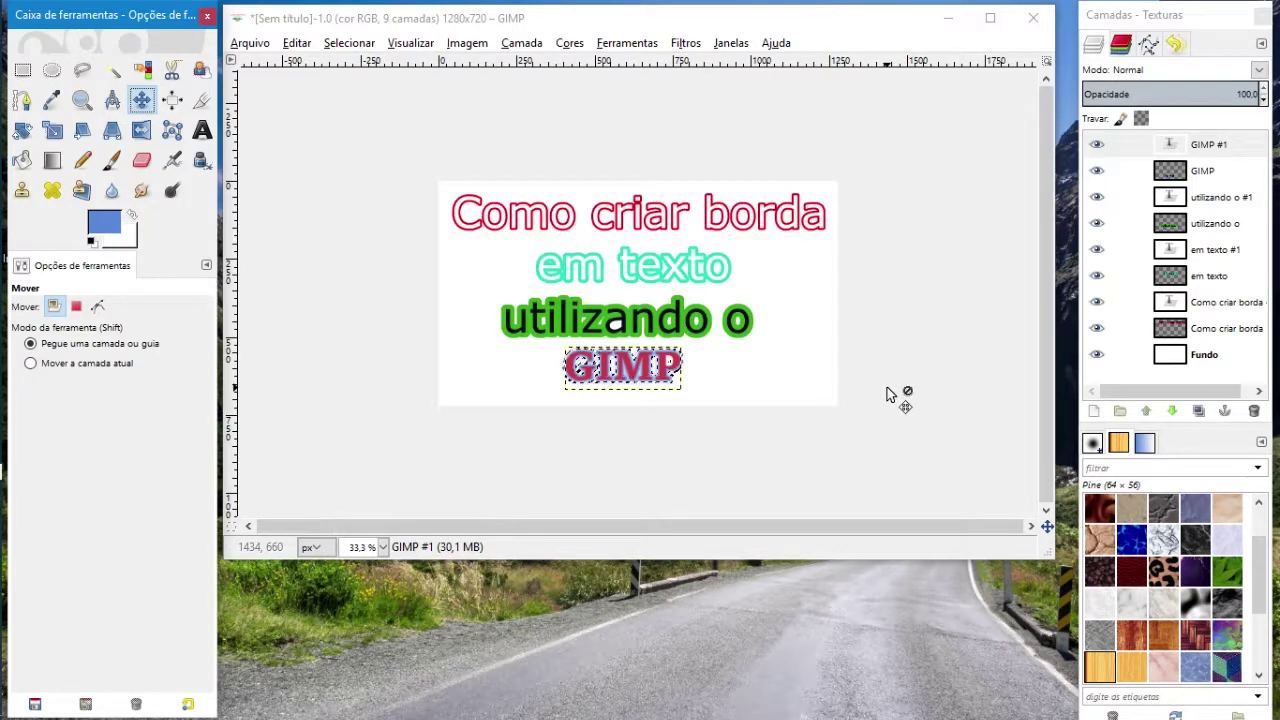
{"action": "key", "text": "1"}
{"action": "key", "text": "minus"}
{"action": "key", "text": "minus"}
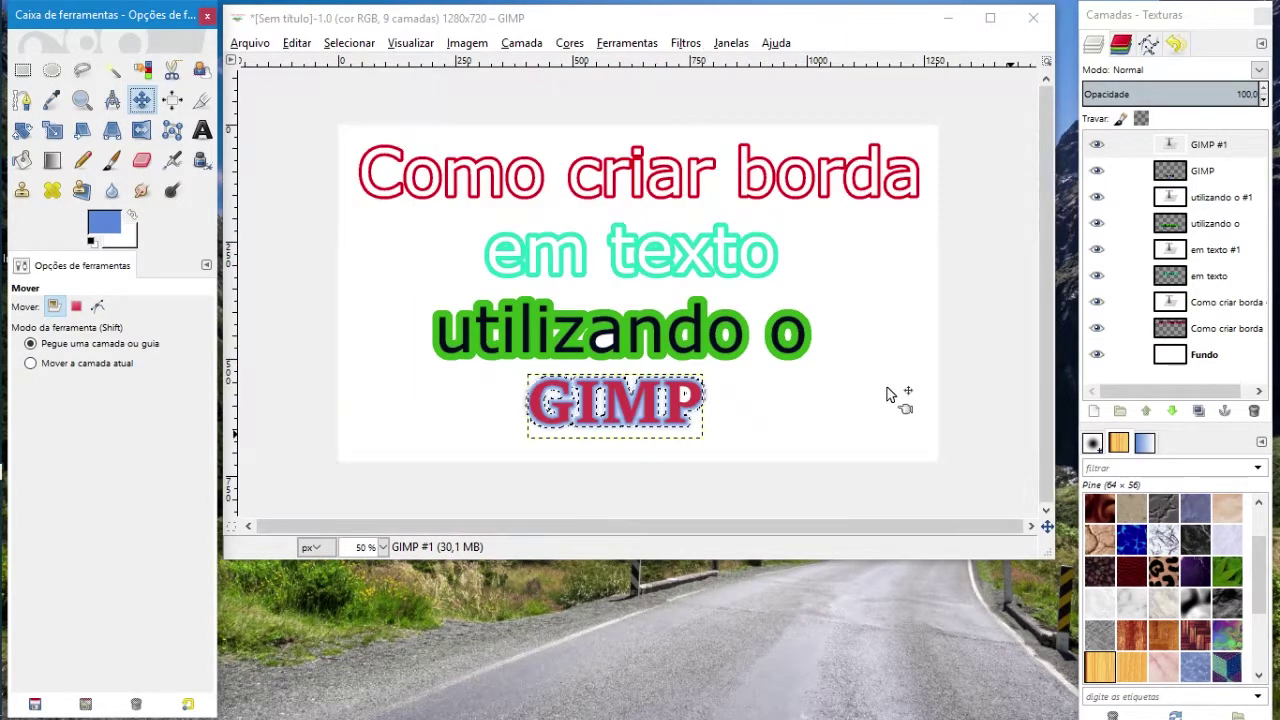
{"action": "key", "text": "minus"}
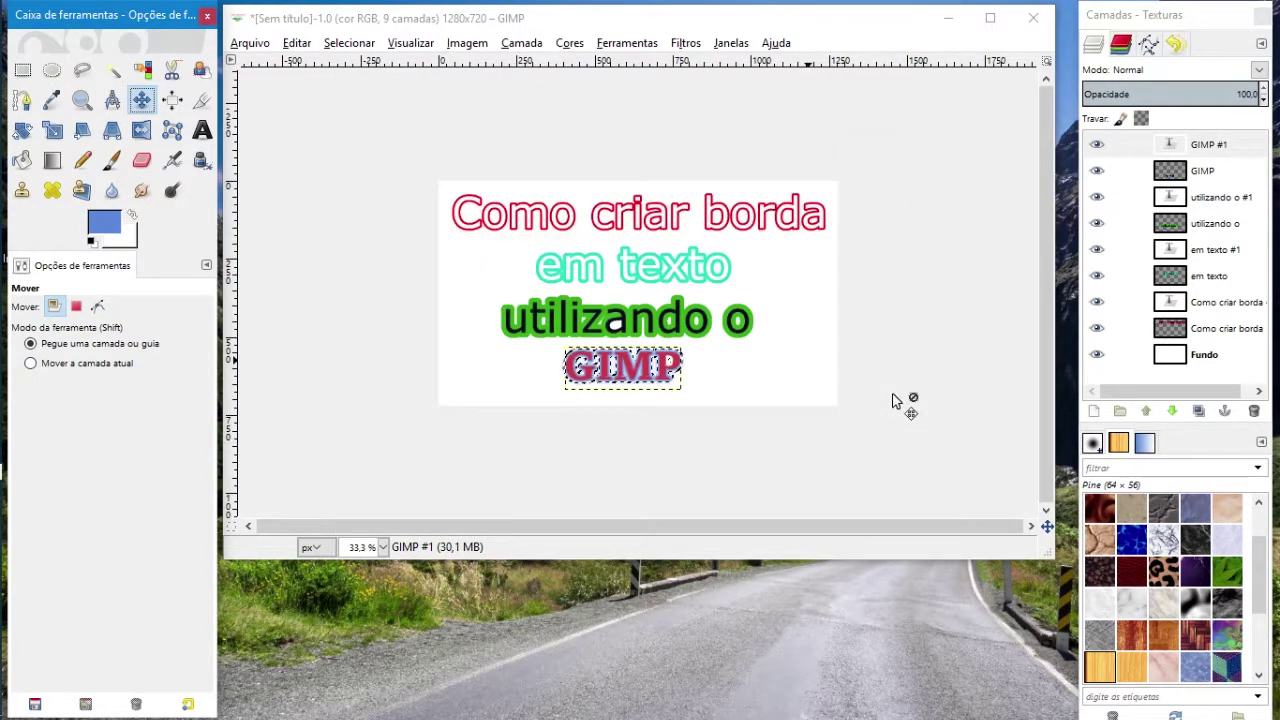